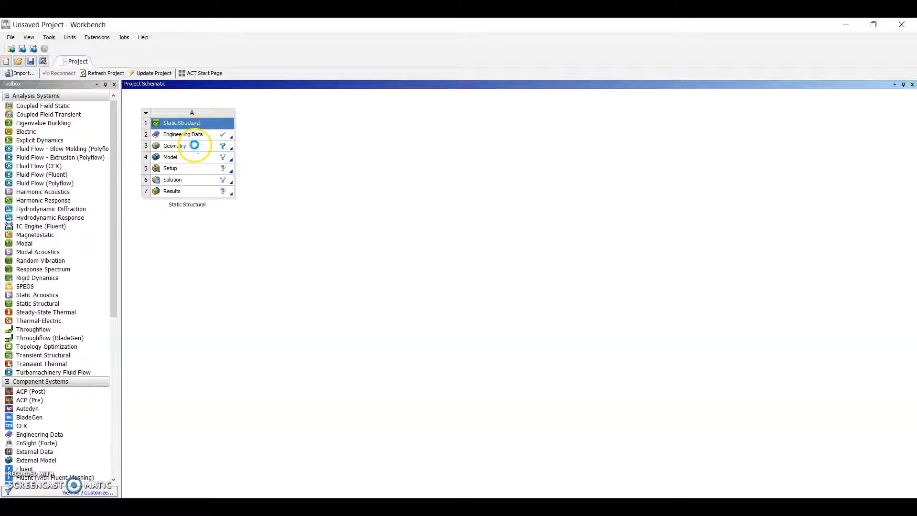
Step: Open the Static Structural geometry in DesignModeler and generate a manual-input construction point at the origin (0, 0, 0 m)
right_click(195, 148)
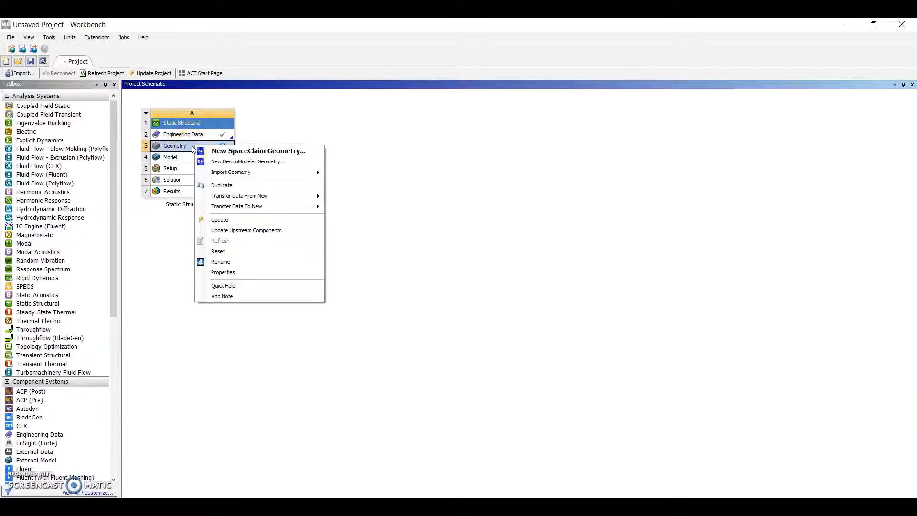
click(240, 163)
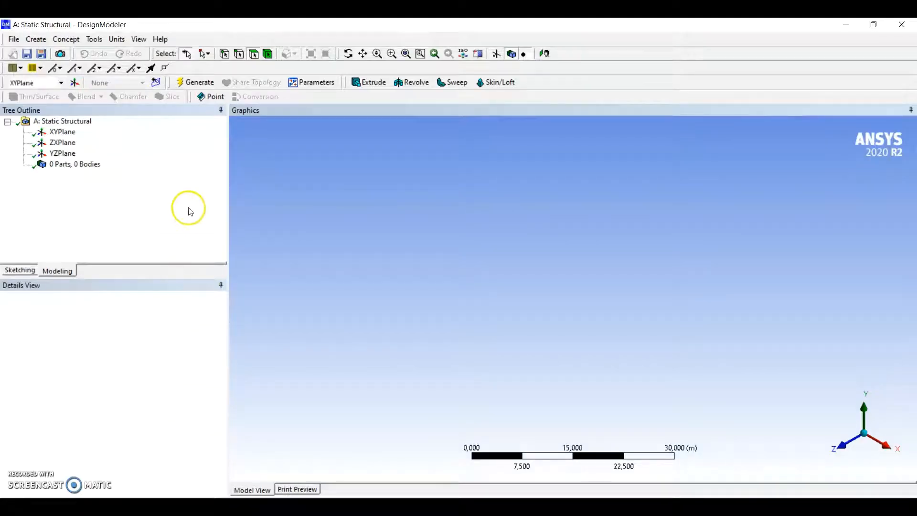
click(208, 98)
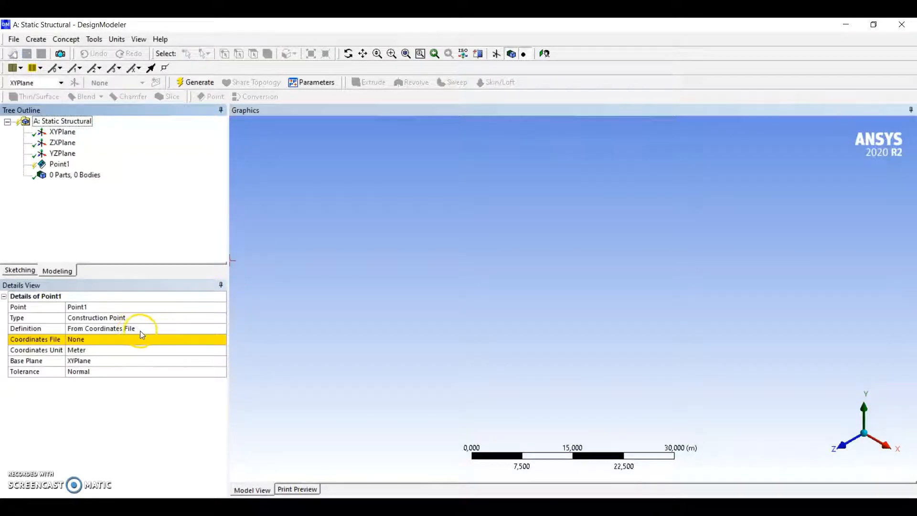
click(144, 329)
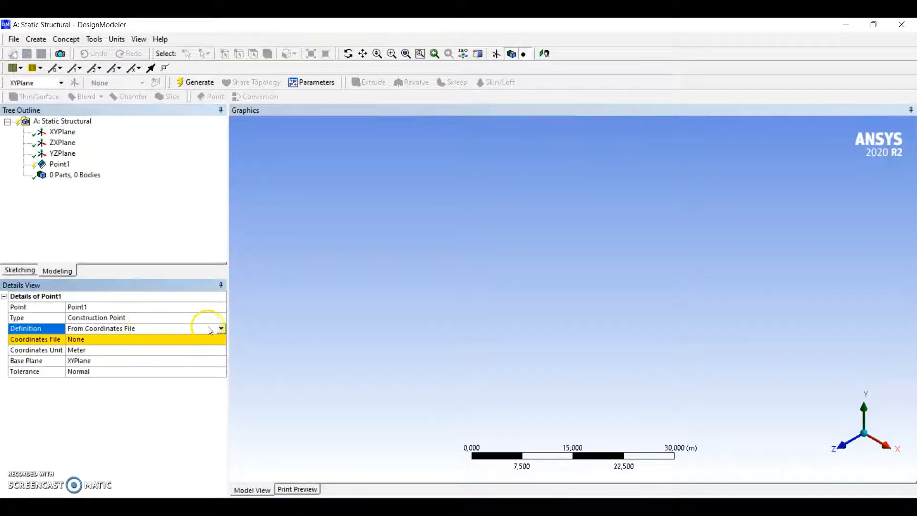
click(222, 328)
click(98, 369)
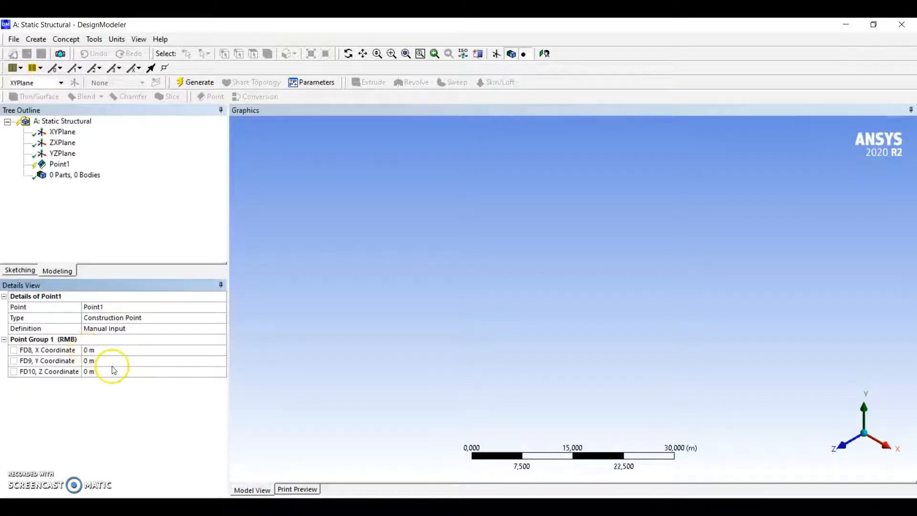
click(183, 83)
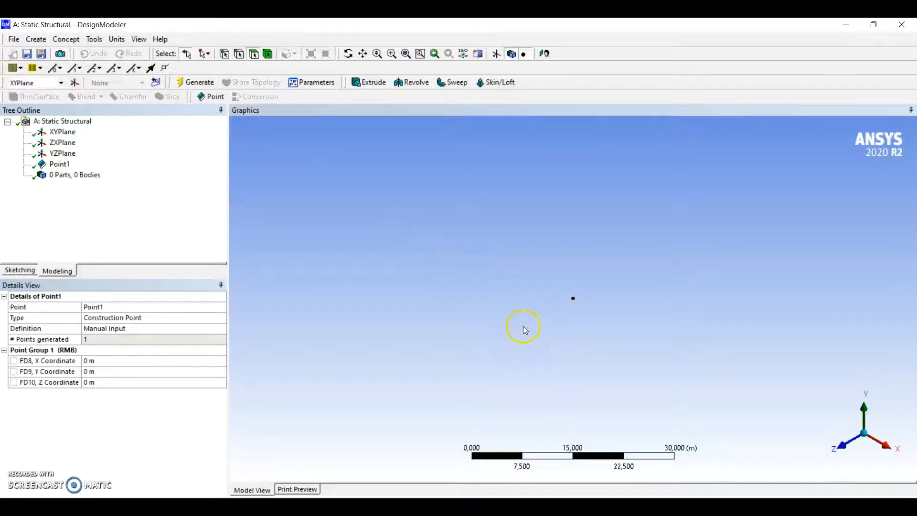
Step: Generate a second construction point by manual input with its X coordinate at -4 m and Y and Z at 0
click(211, 97)
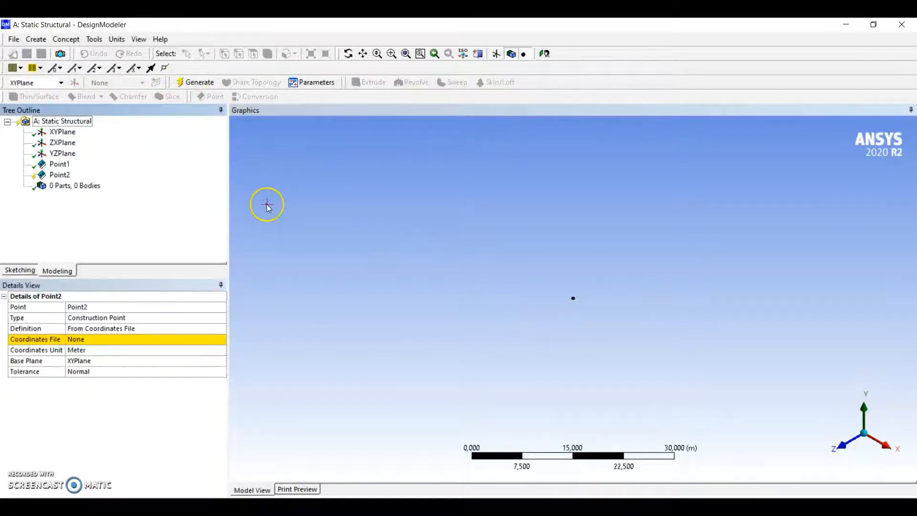
click(191, 329)
click(221, 328)
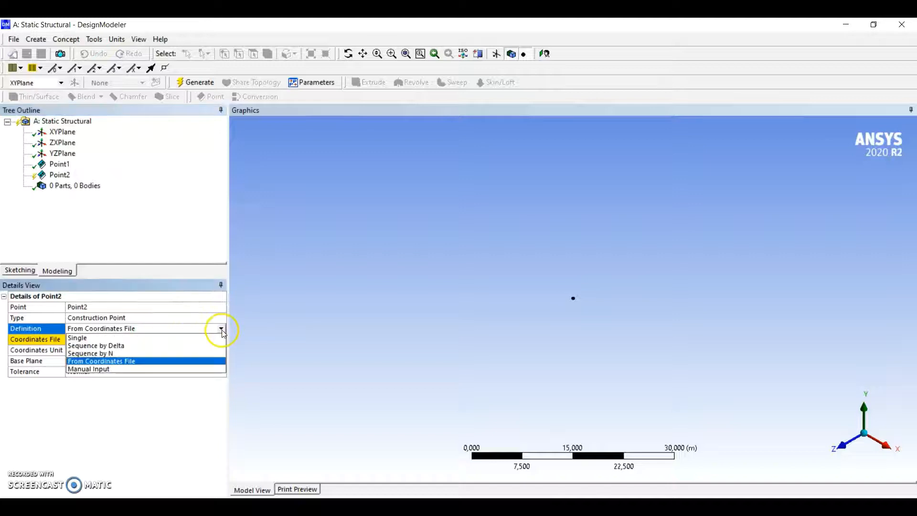
click(109, 369)
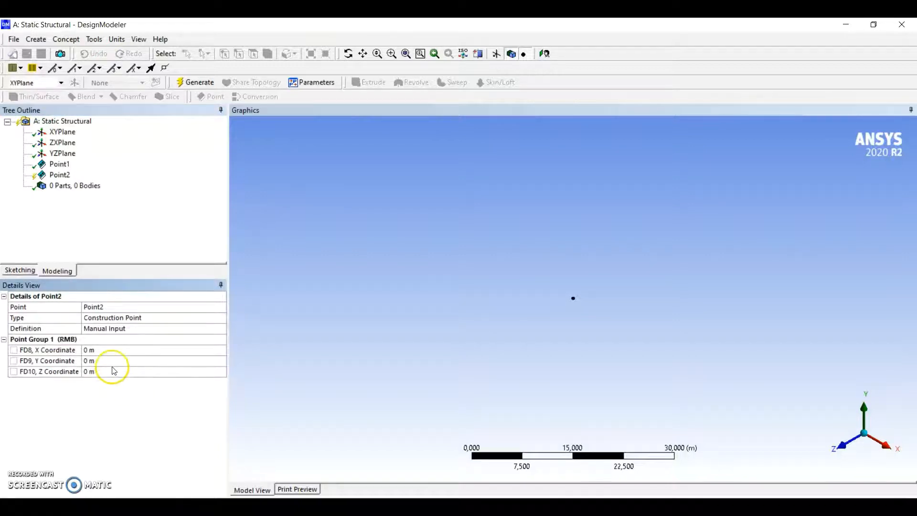
click(103, 350)
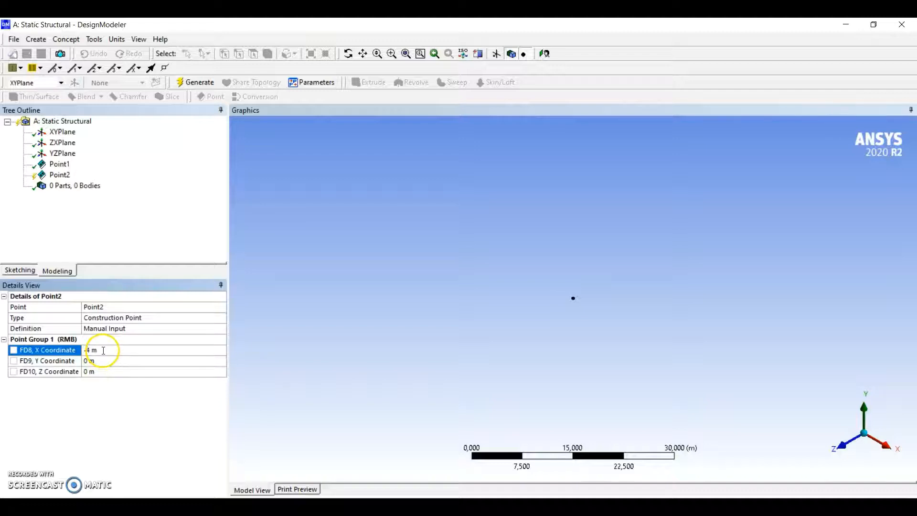
click(197, 82)
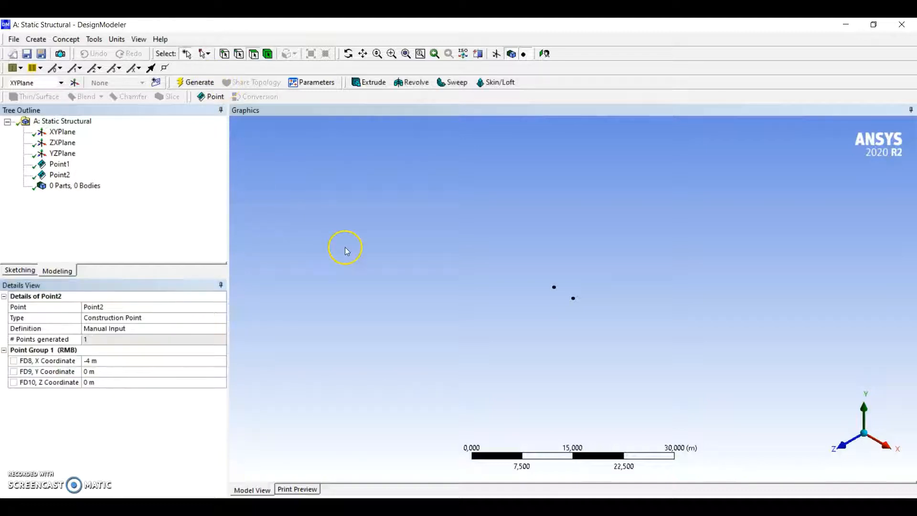
Step: Generate a third construction point by manual input with its X coordinate at -8 m and Y and Z at 0
scroll(540, 286, up, 3)
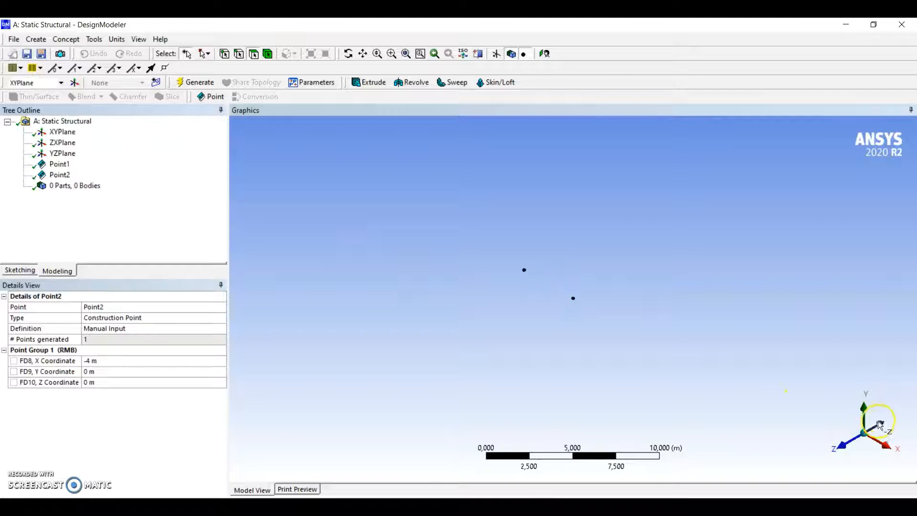
scroll(569, 315, up, 1)
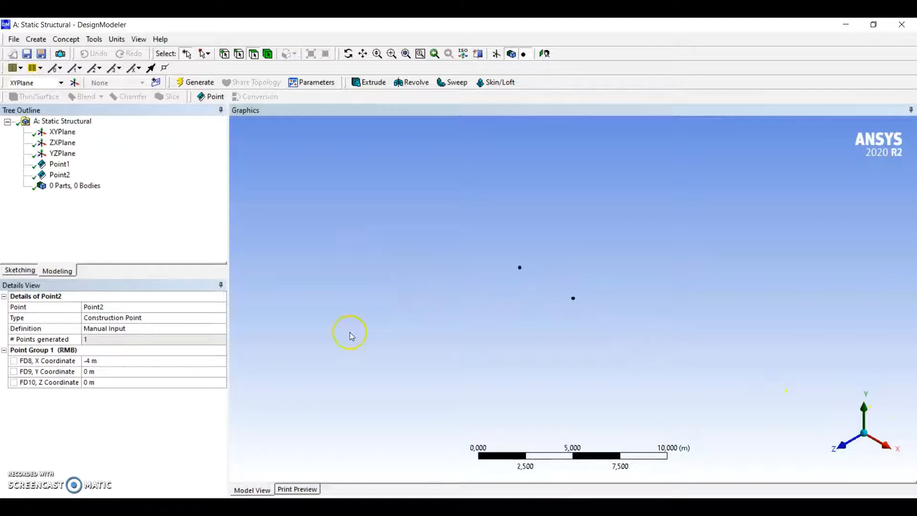
click(205, 96)
click(111, 329)
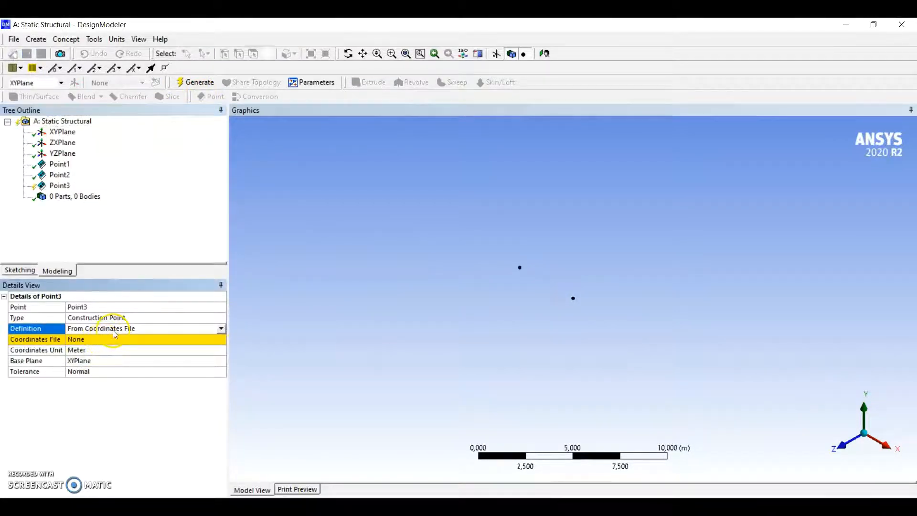
click(222, 328)
click(103, 369)
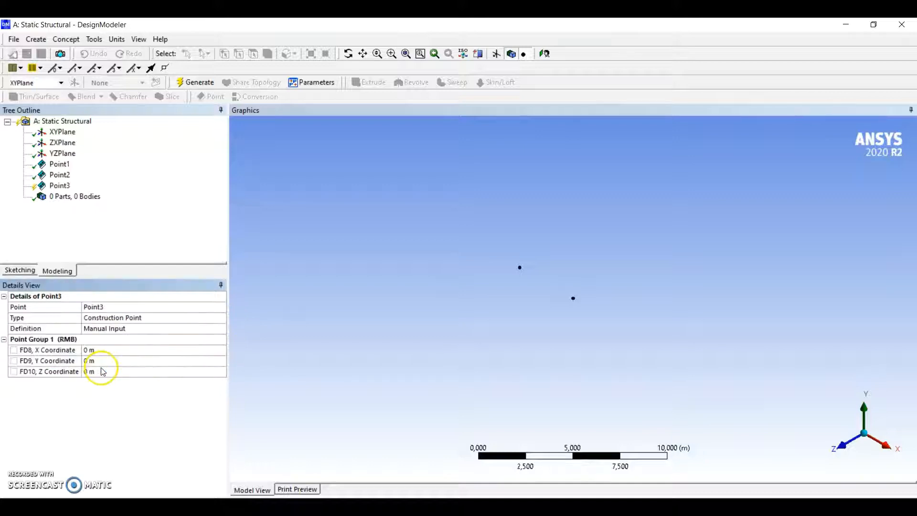
click(122, 351)
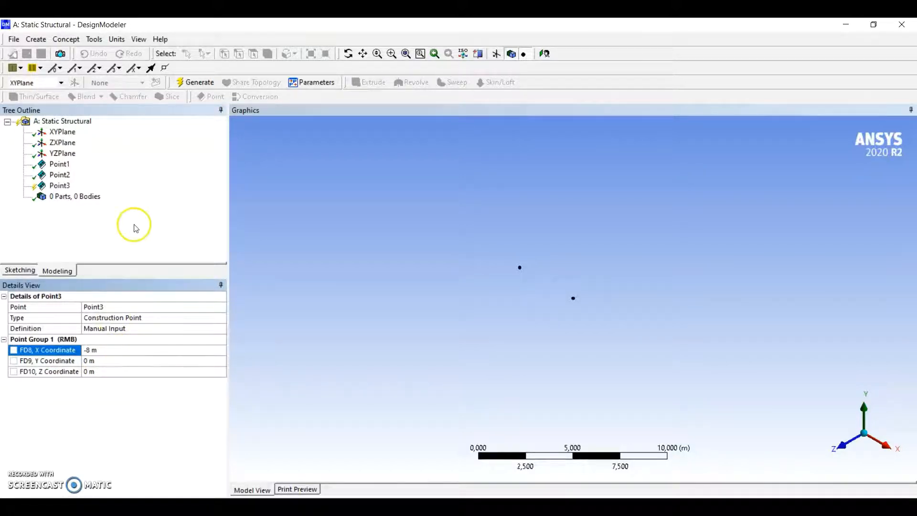
click(192, 82)
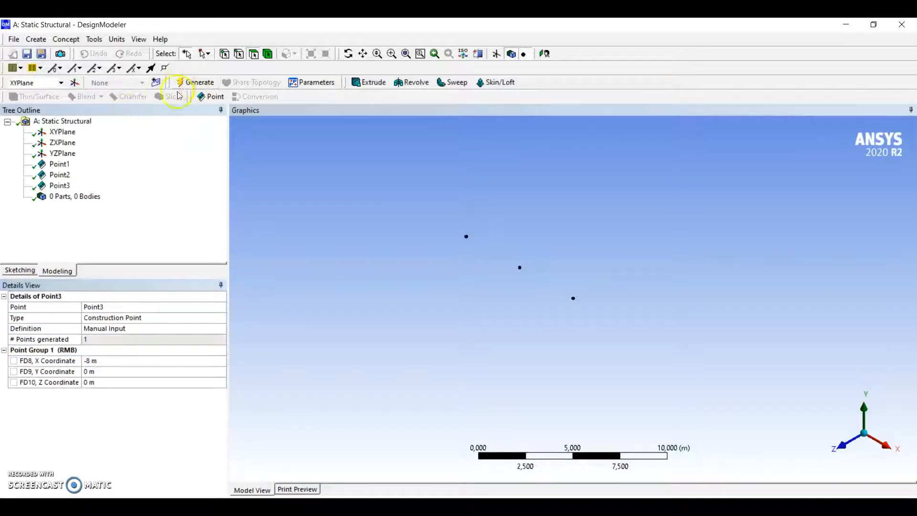
Step: Generate a fourth construction point by manual input with its X coordinate at 4 m and Y and Z at 0
click(208, 96)
click(174, 328)
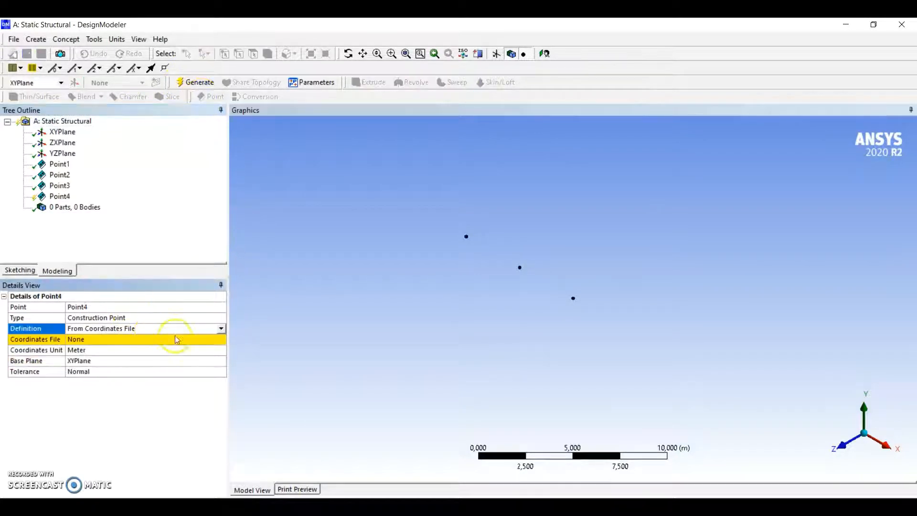
click(216, 328)
click(118, 369)
click(108, 350)
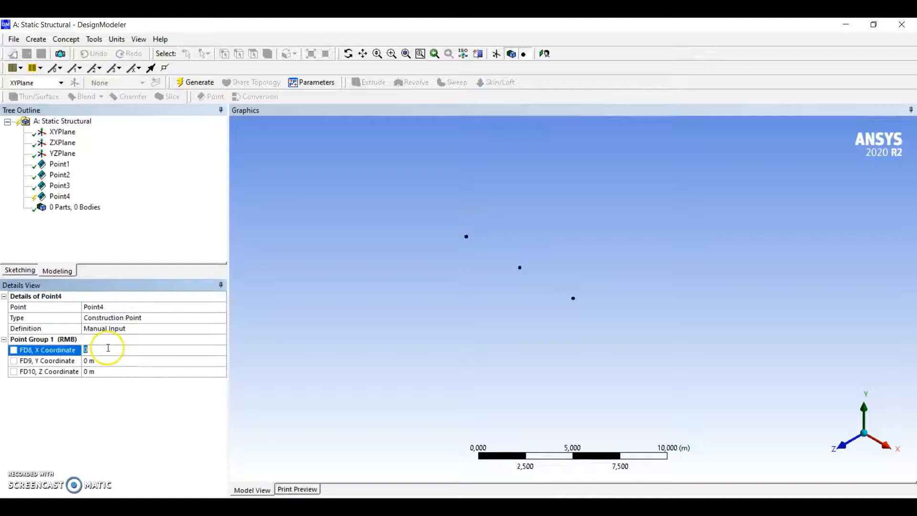
text(4)
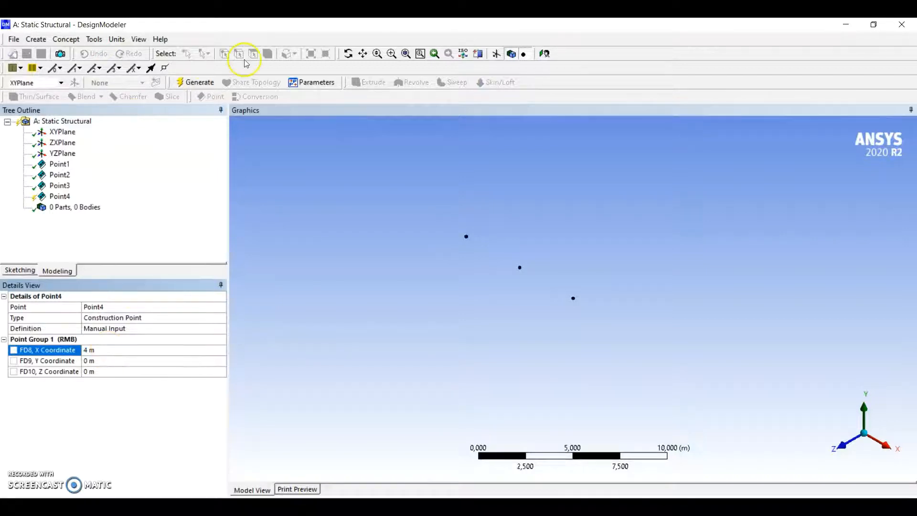
click(197, 82)
Step: Generate a fifth construction point by manual input with its X coordinate at 8 m and Y and Z at 0
click(211, 99)
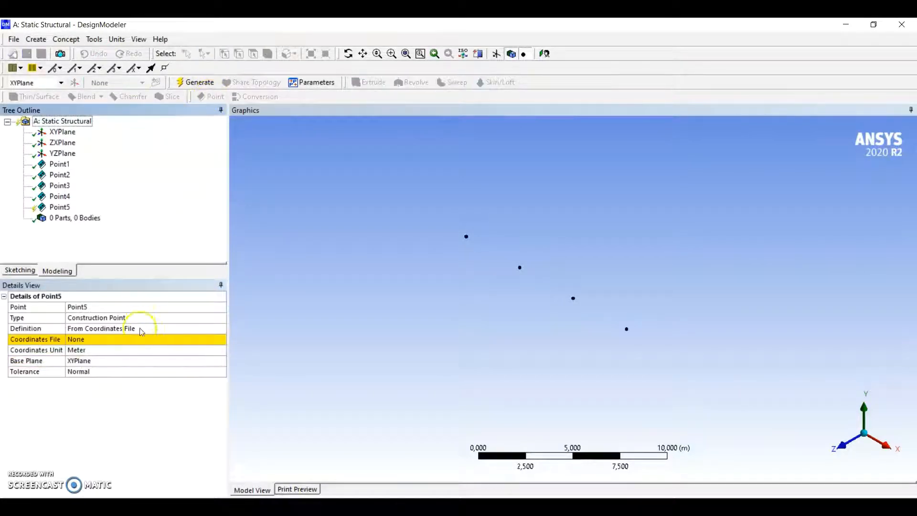
click(149, 328)
click(220, 329)
click(99, 368)
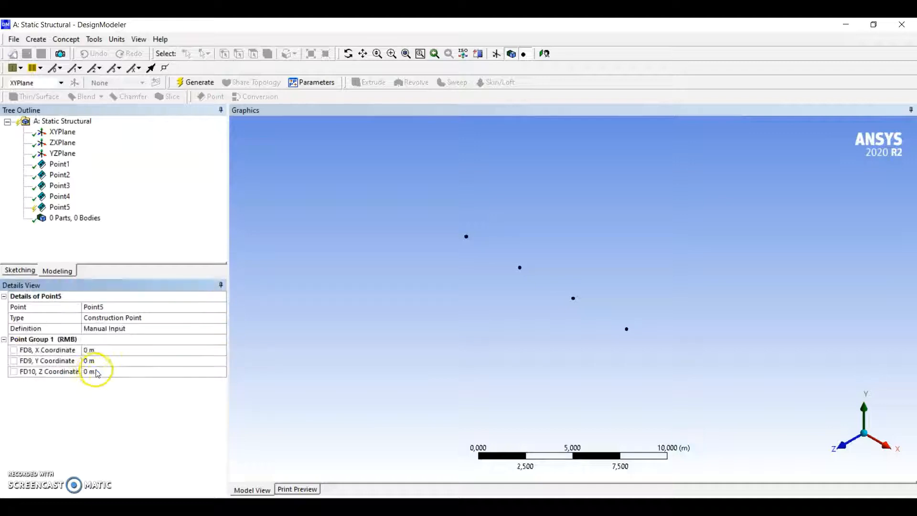
click(98, 351)
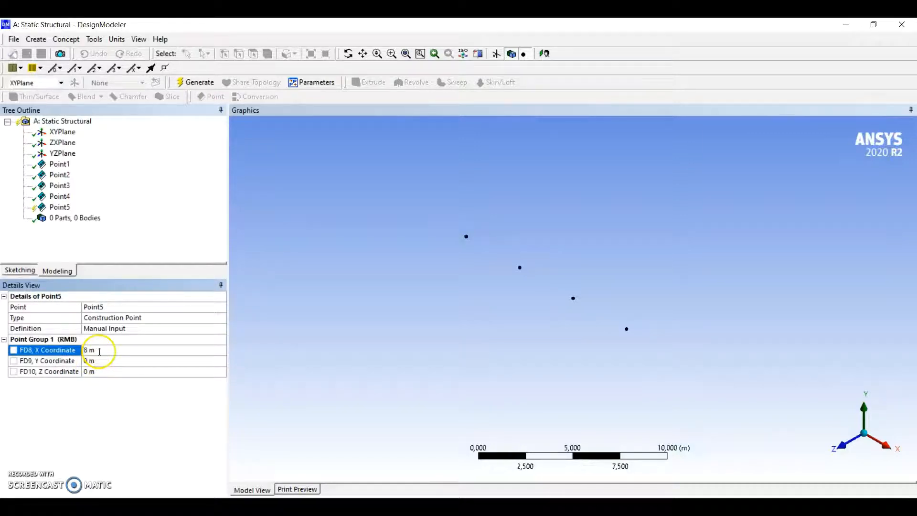
click(196, 82)
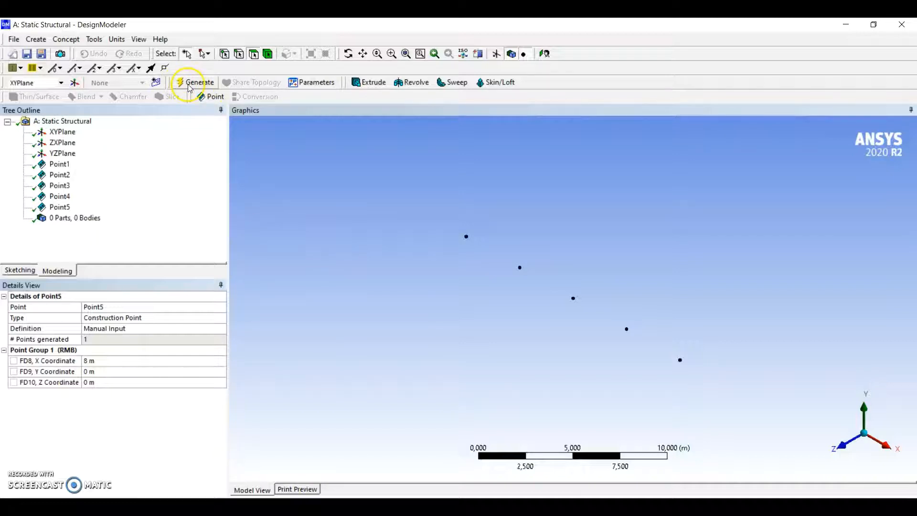
Step: Generate a sixth construction point by manual input at X -4 m, Y 3 m and Z 0 m
click(209, 97)
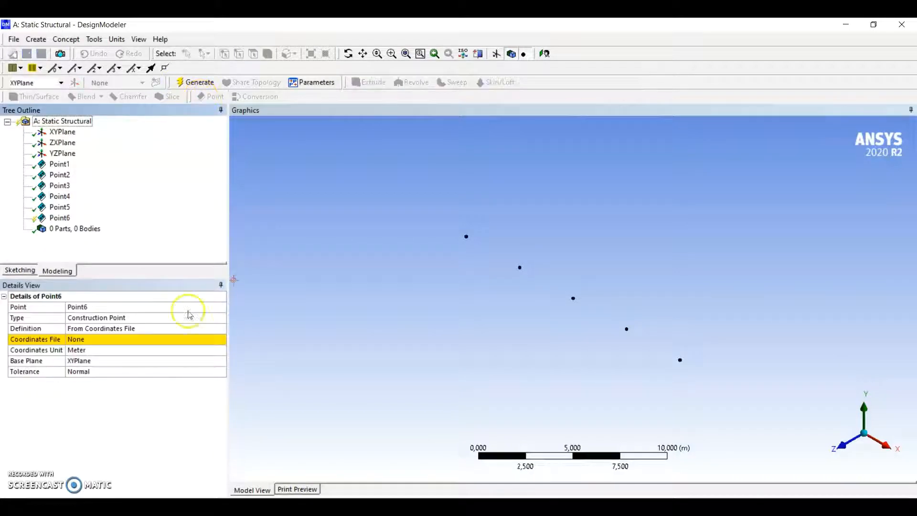
click(144, 329)
click(222, 329)
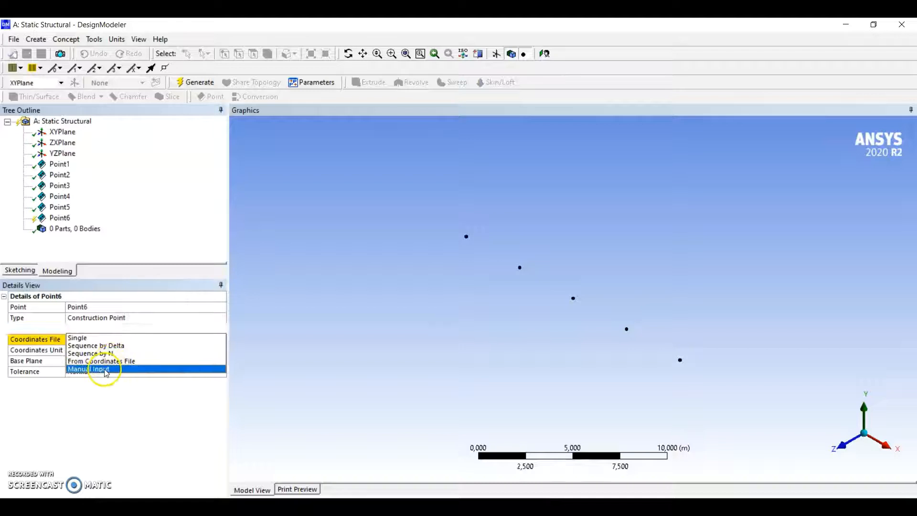
click(106, 371)
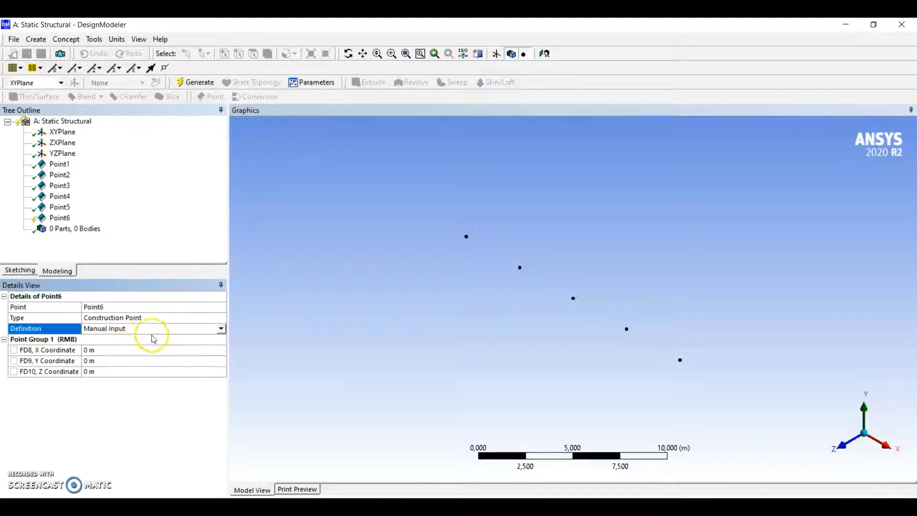
click(129, 352)
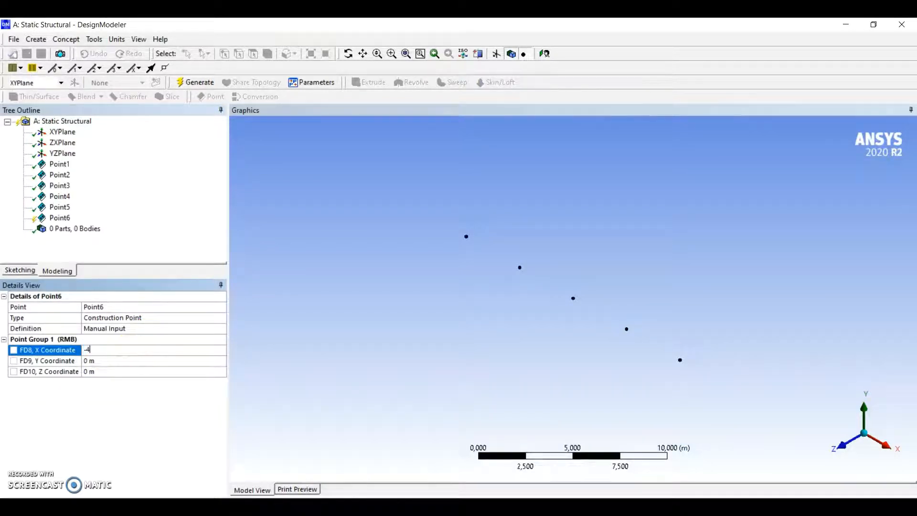
click(123, 364)
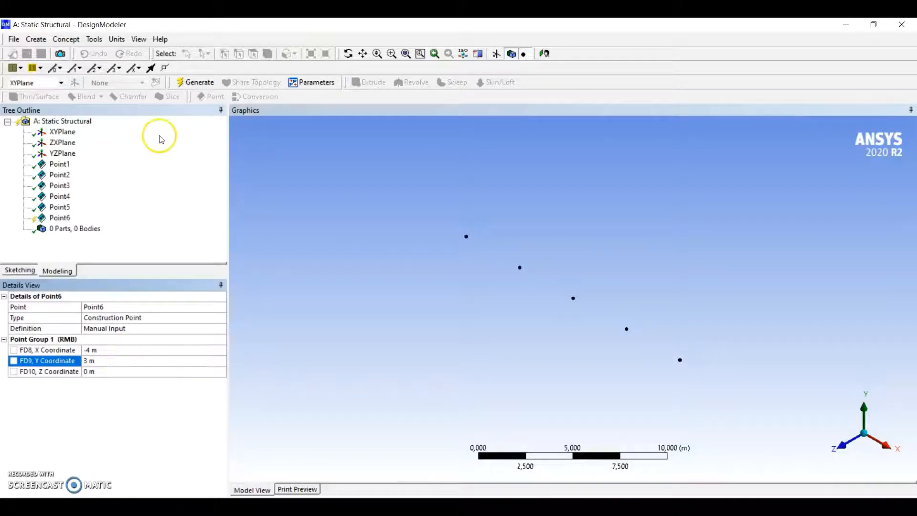
click(195, 82)
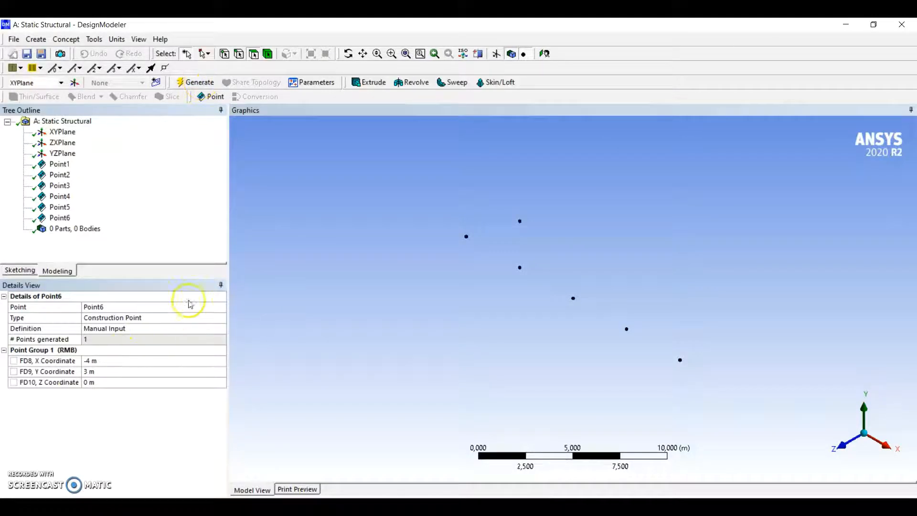
Step: Generate a seventh construction point by manual input at X 0 m, Y 3 m and Z 0 m
click(210, 97)
click(203, 330)
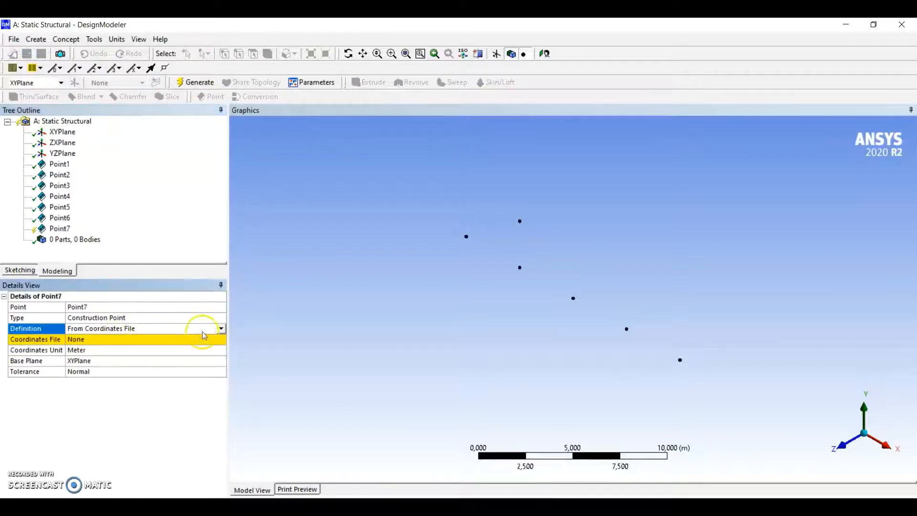
click(221, 329)
click(120, 364)
click(123, 351)
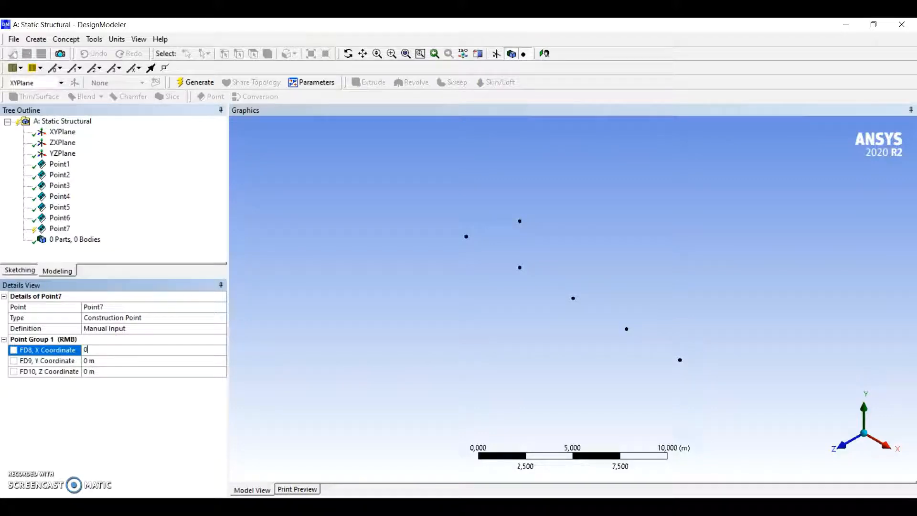
click(111, 361)
text(3)
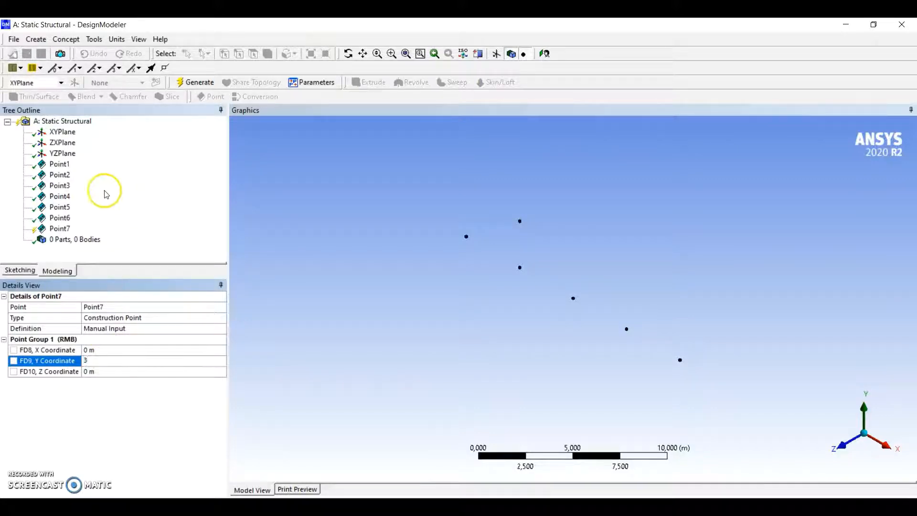
click(189, 82)
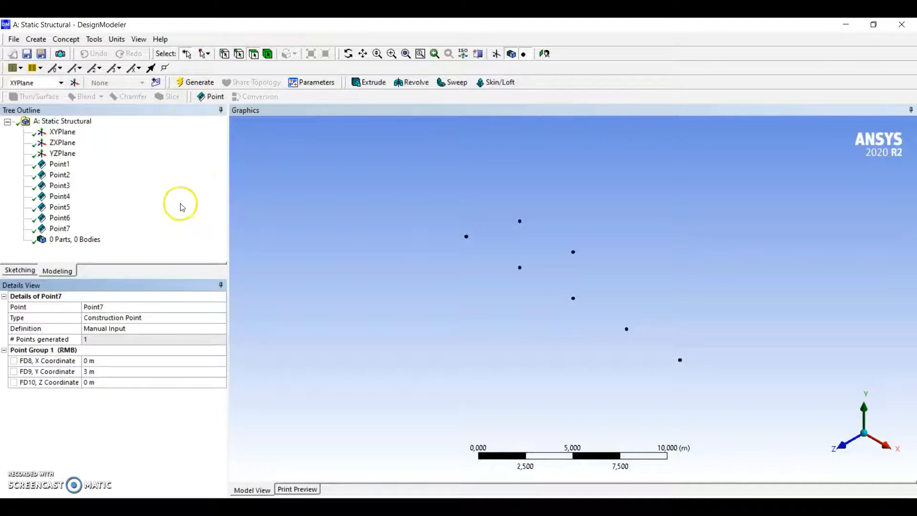
Step: Generate an eighth construction point by manual input at X 4 m, Y 3 m and Z 0 m
click(205, 97)
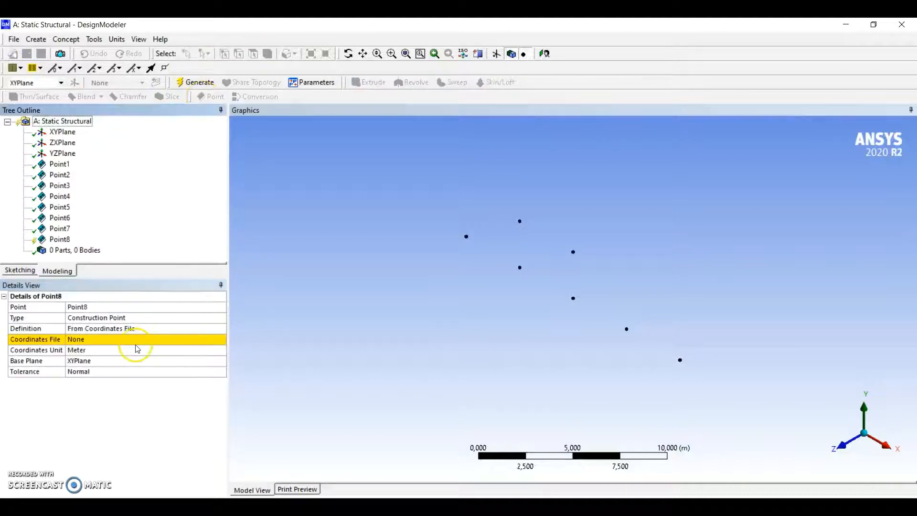
click(133, 328)
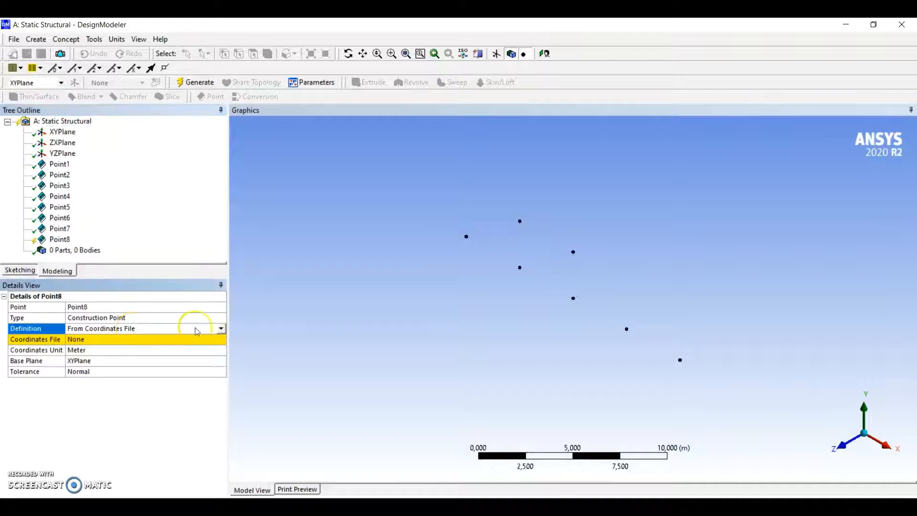
click(220, 328)
click(118, 370)
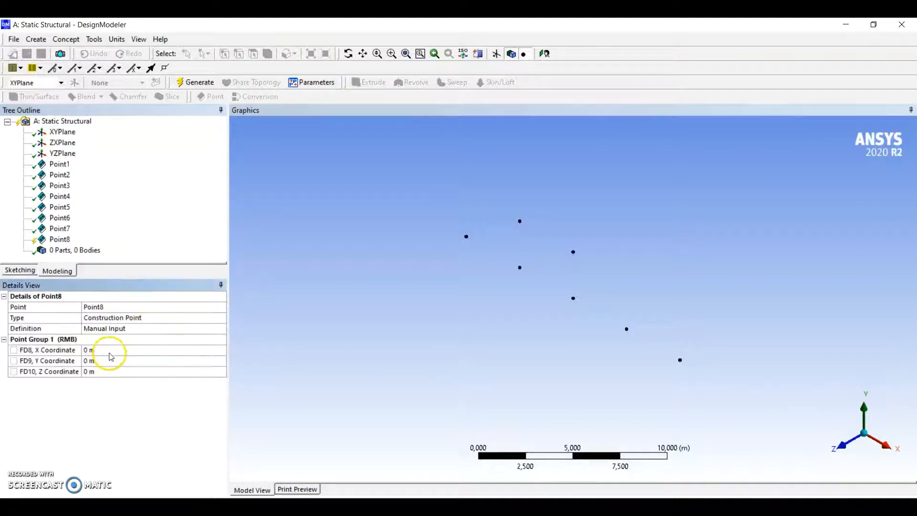
click(110, 351)
text(4)
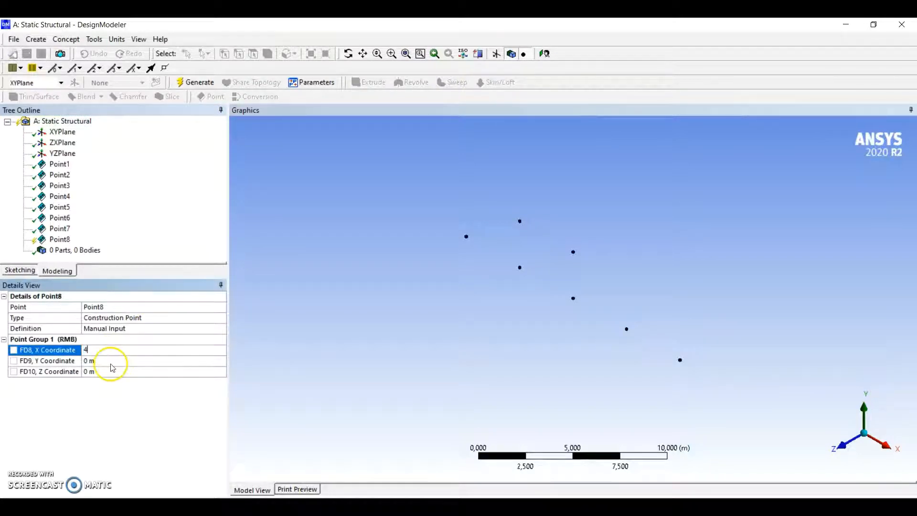
click(111, 362)
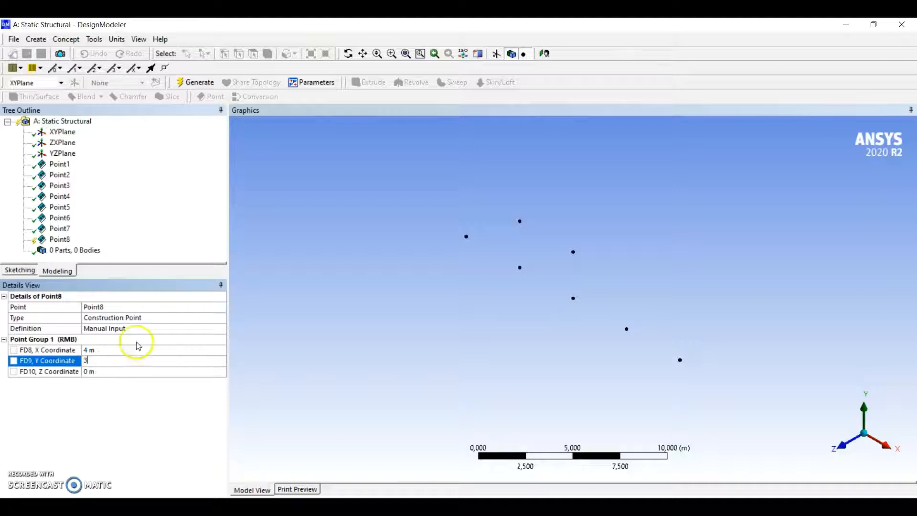
click(196, 82)
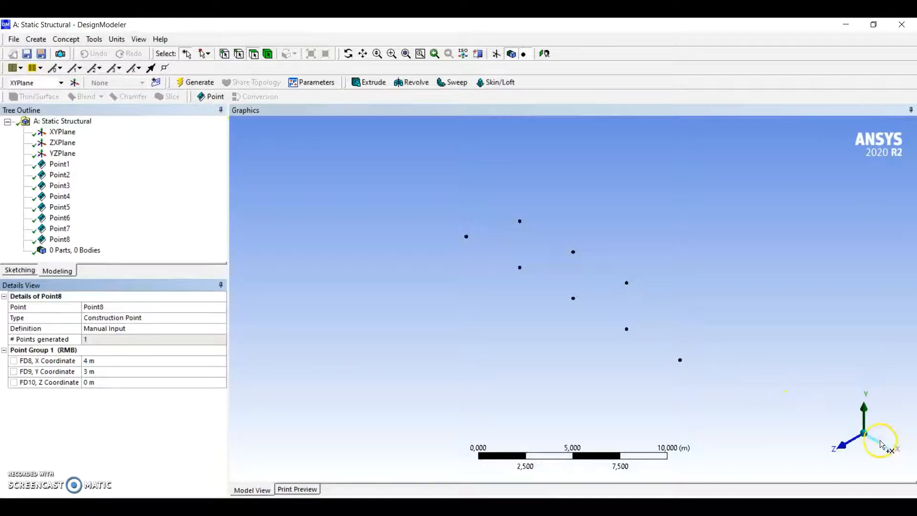
Step: Start a Lines From Points feature joining the leftmost lower point to the upper-left point and on to the upper-middle point
click(842, 445)
scroll(599, 283, up, 1)
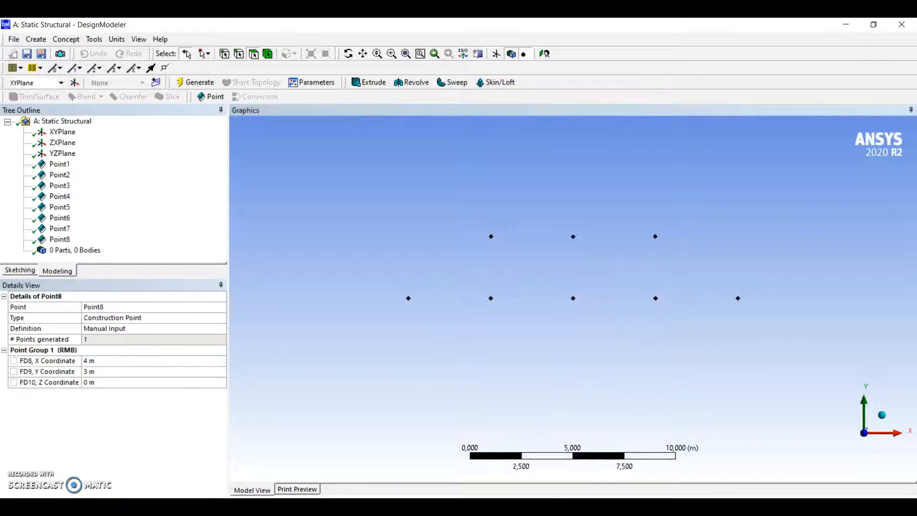
click(75, 42)
click(424, 261)
click(425, 303)
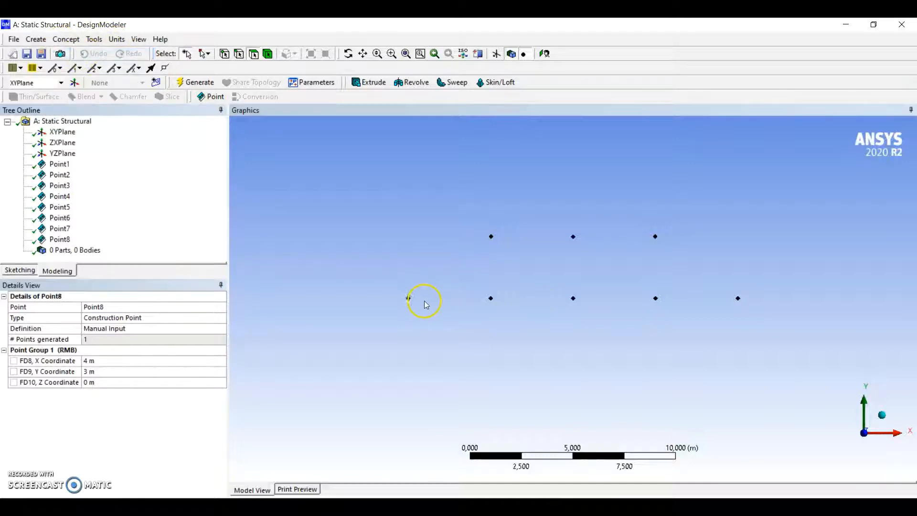
click(409, 298)
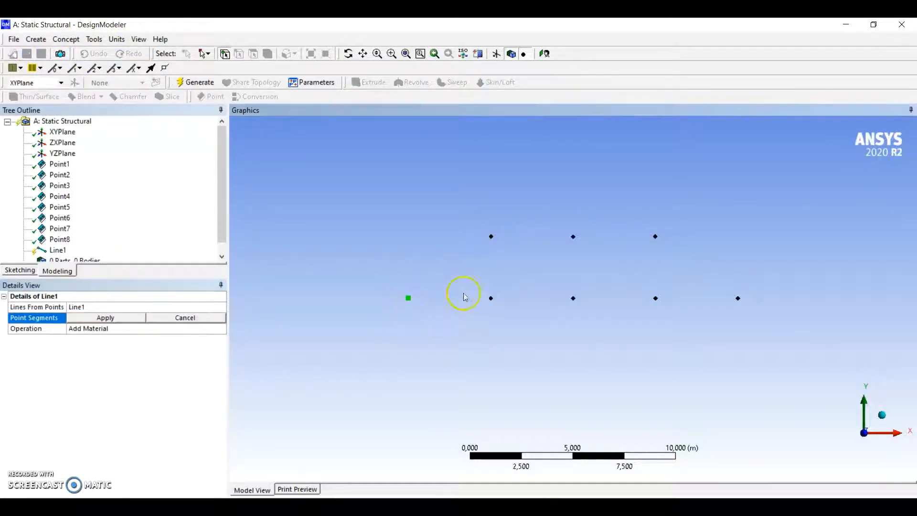
click(491, 237)
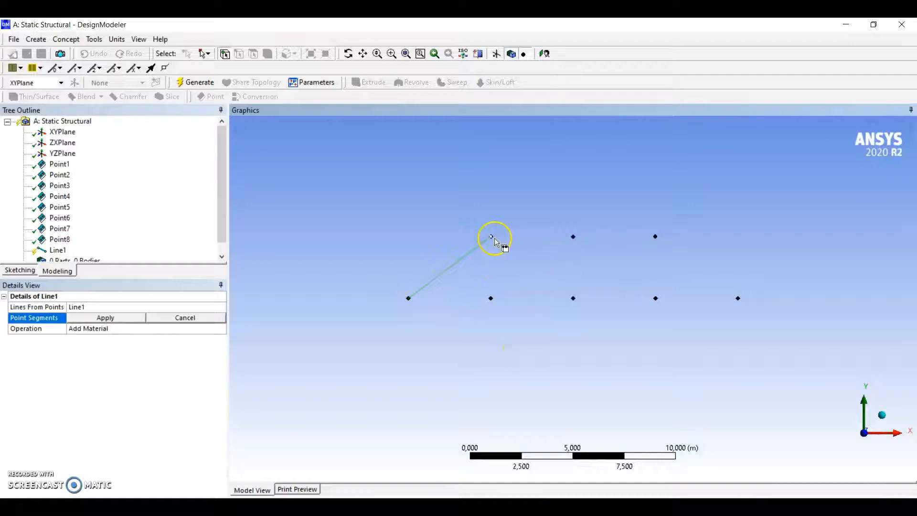
click(573, 237)
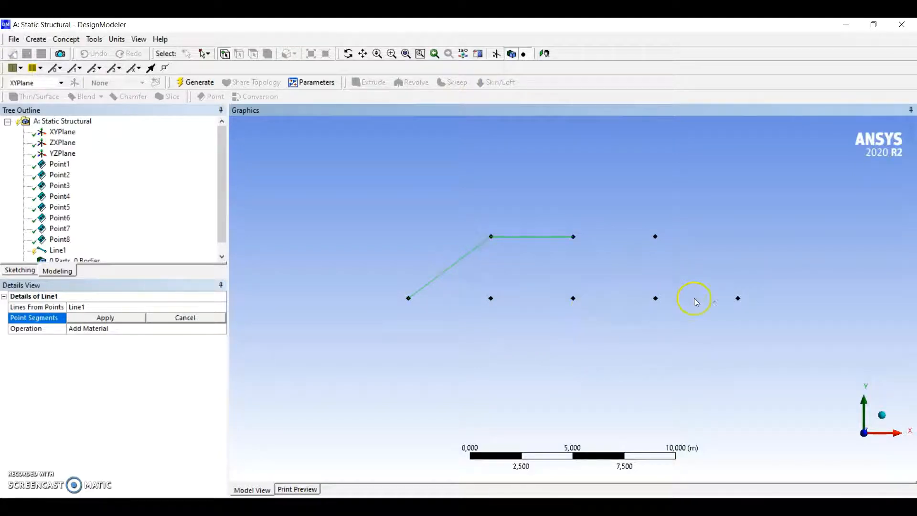
Step: Add segments from the rightmost lower point through the upper-right point to the upper-middle point and generate the four-segment outline
click(738, 299)
click(656, 237)
click(657, 236)
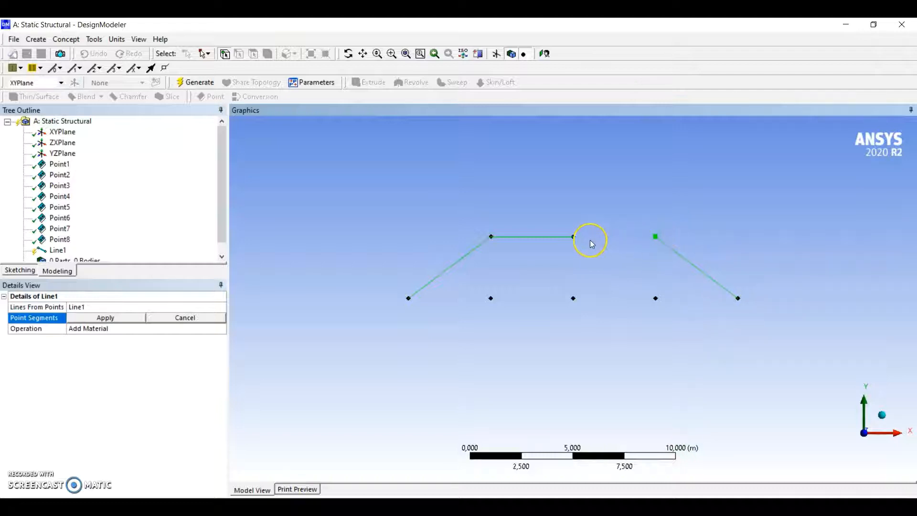
click(103, 317)
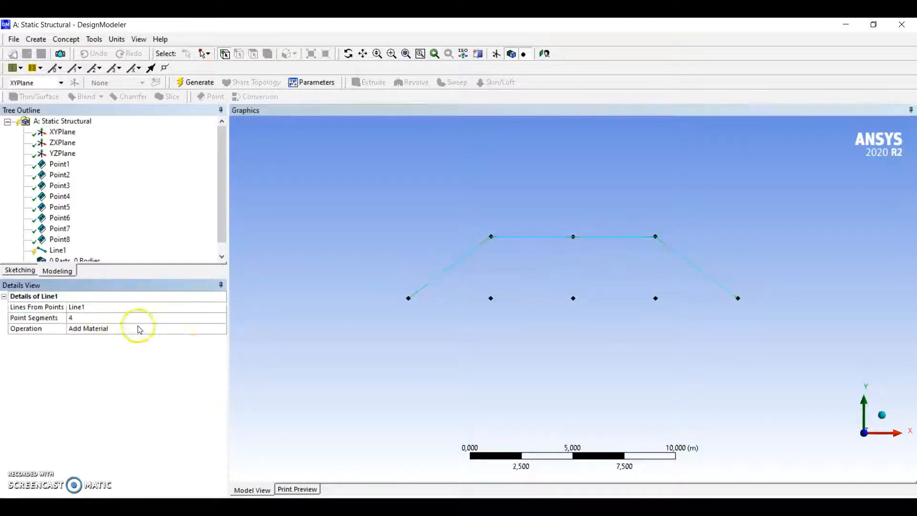
click(193, 83)
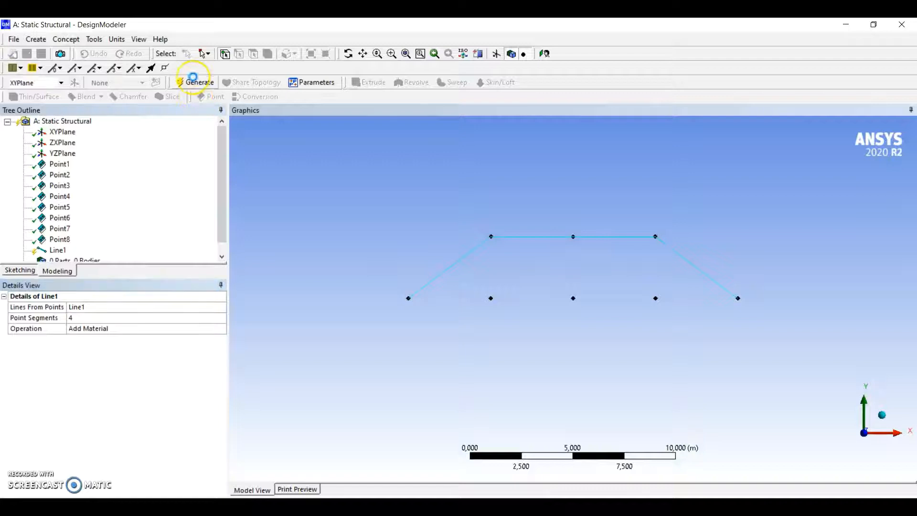
Step: Select the generated line body under the part and examine its segments in isometric and front views
scroll(182, 167, down, 1)
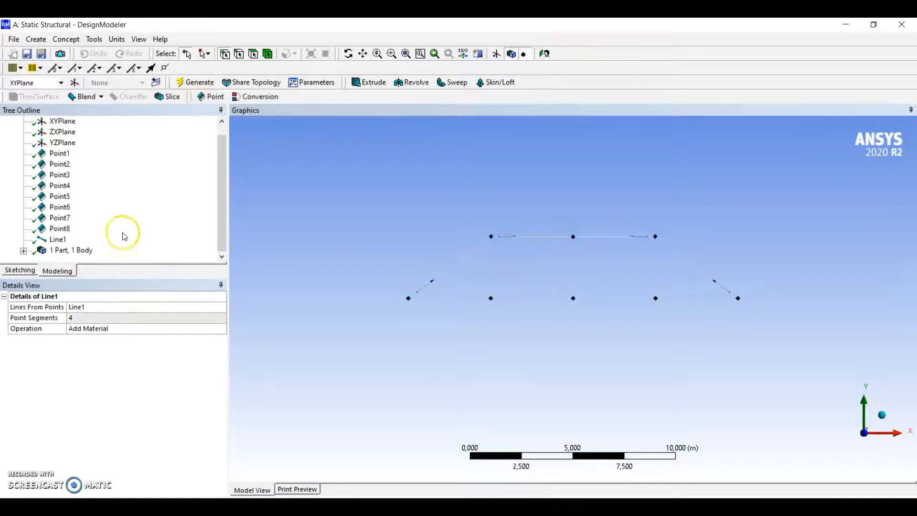
click(23, 250)
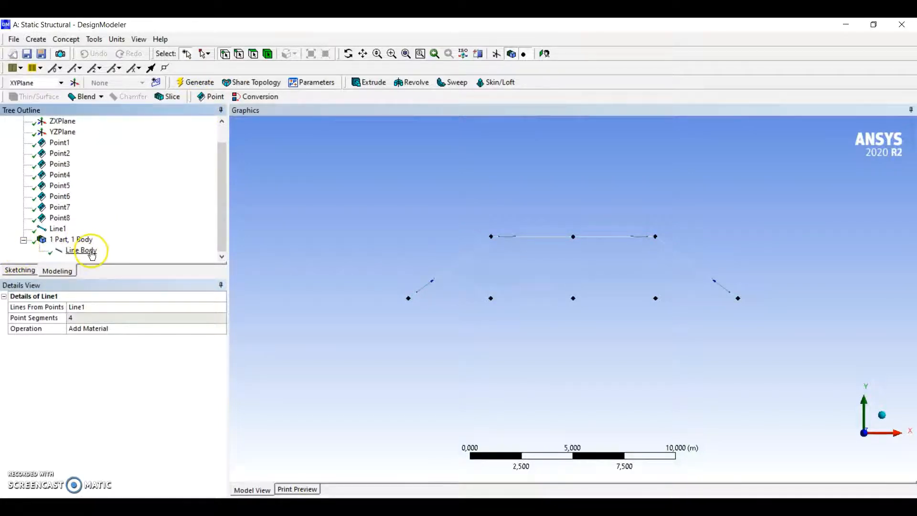
click(81, 250)
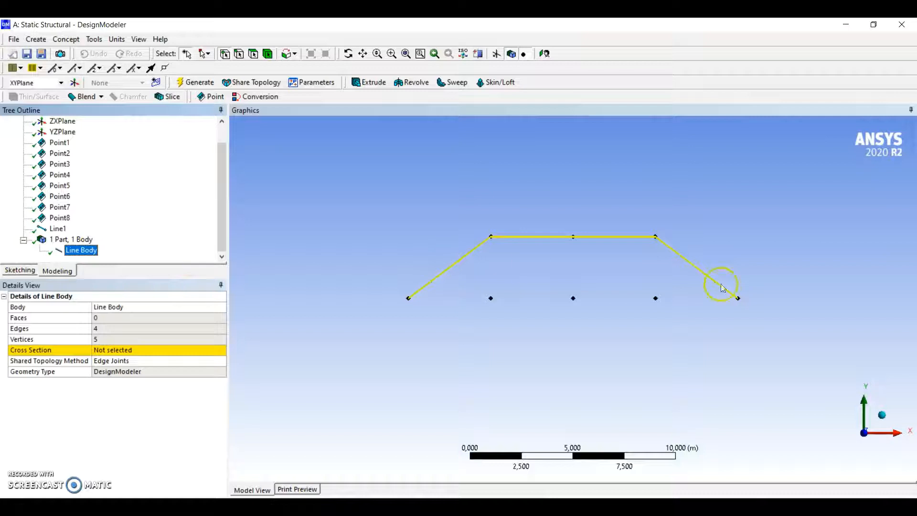
click(882, 416)
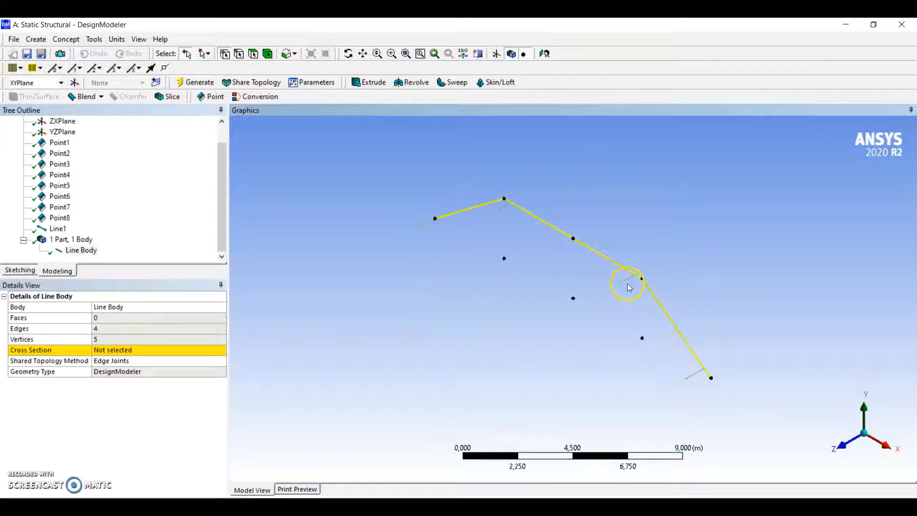
click(856, 449)
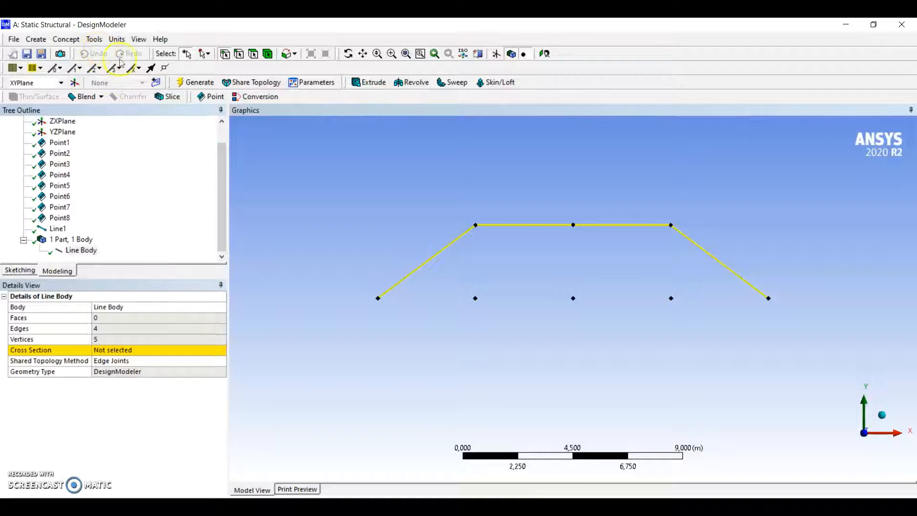
Step: Generate a second Lines From Points feature joining each outer lower point to its neighbouring lower point, using Add Material
click(68, 41)
click(89, 53)
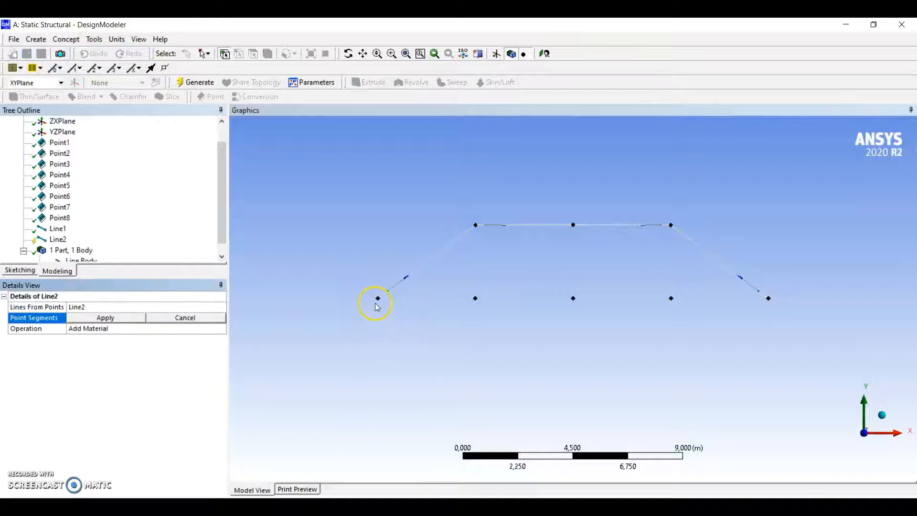
click(378, 298)
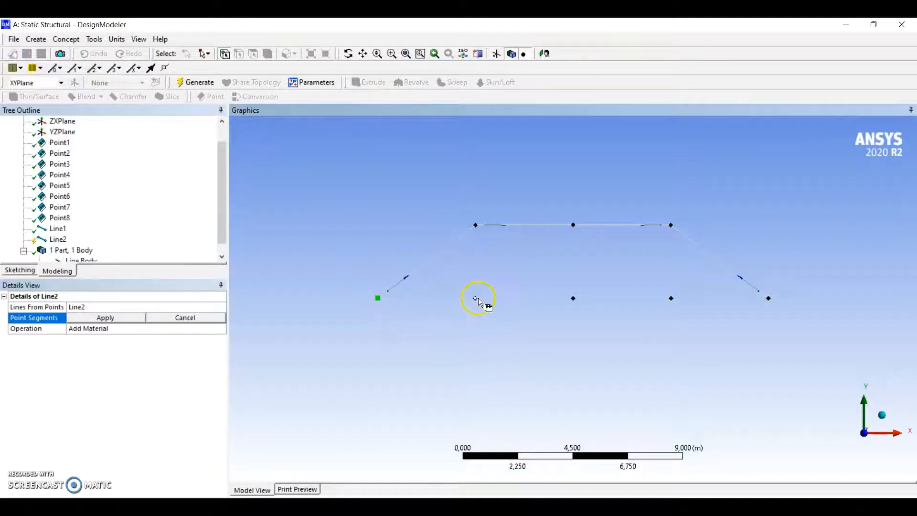
ctrl+click(477, 298)
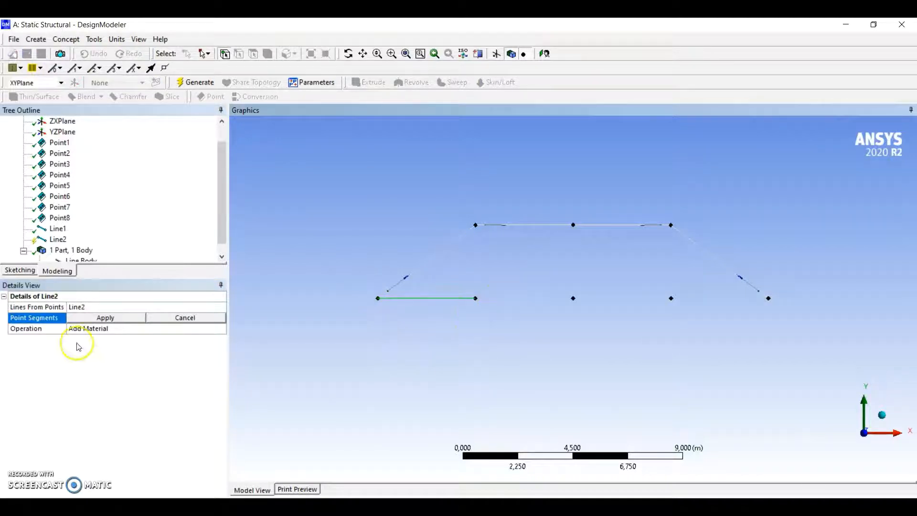
ctrl+click(769, 299)
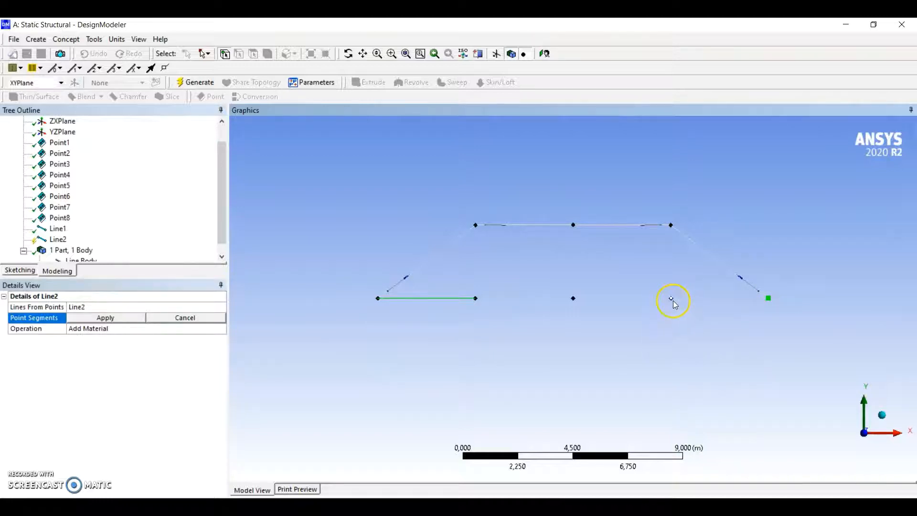
ctrl+click(672, 300)
click(106, 318)
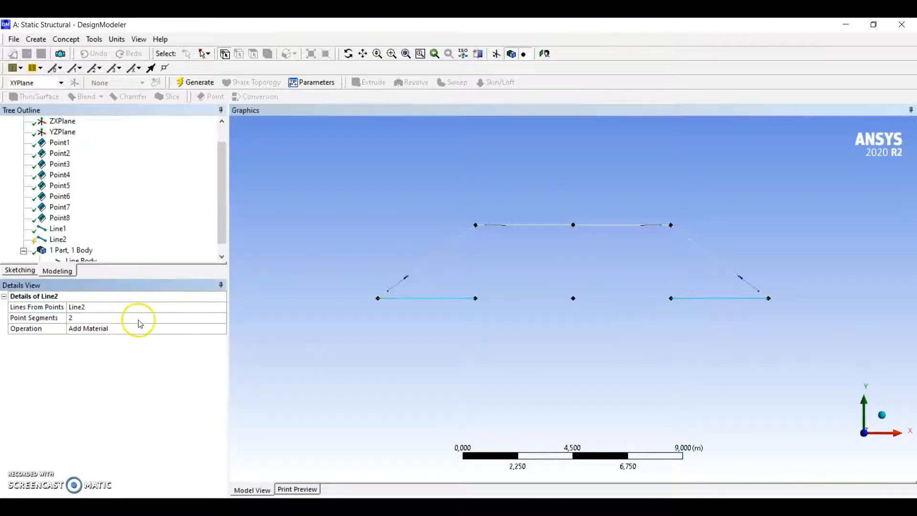
click(196, 82)
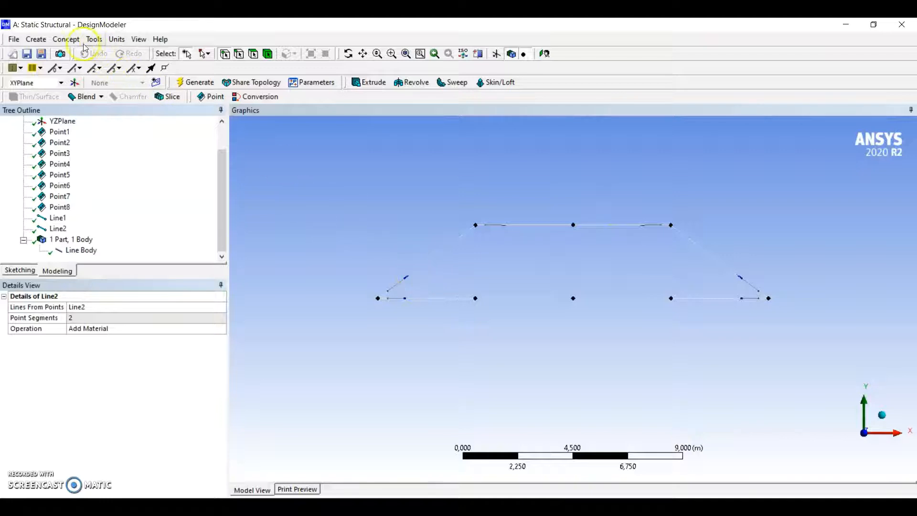
Step: Start a third Lines From Points feature with its operation set to Add Frozen
click(67, 39)
click(95, 57)
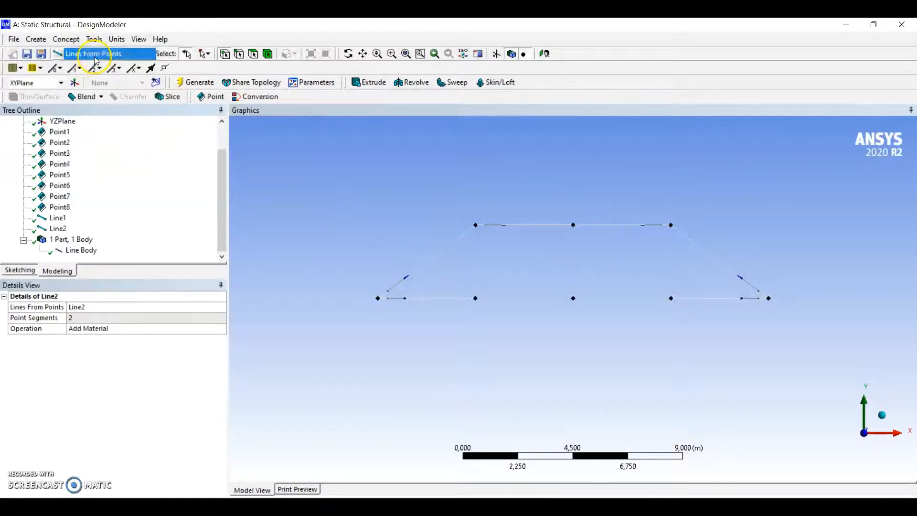
click(109, 335)
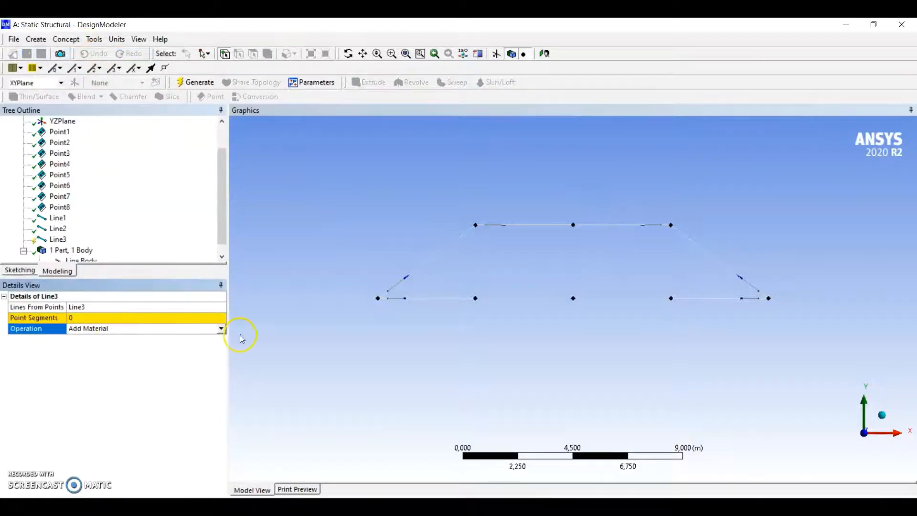
click(221, 329)
click(109, 338)
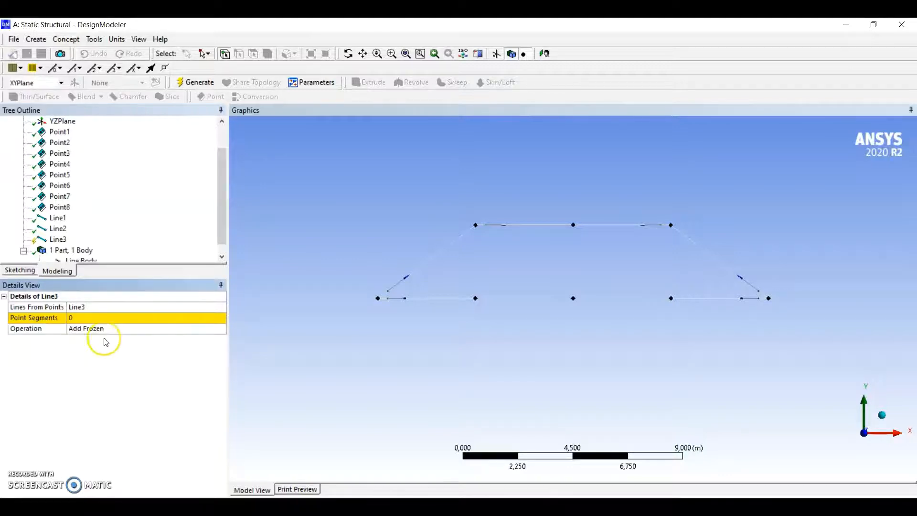
Step: Generate the frozen web lines: a vertical under each upper corner point and two diagonals from their lower ends to the upper-middle point
click(182, 319)
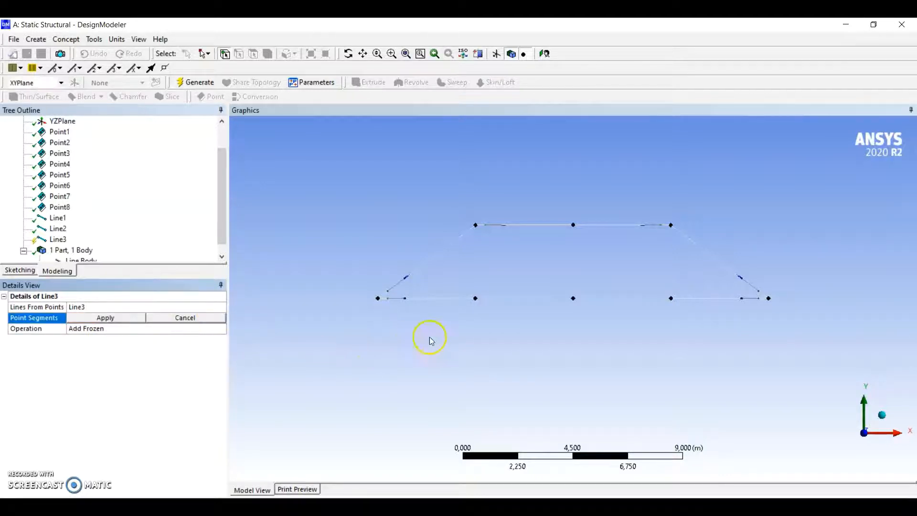
click(476, 226)
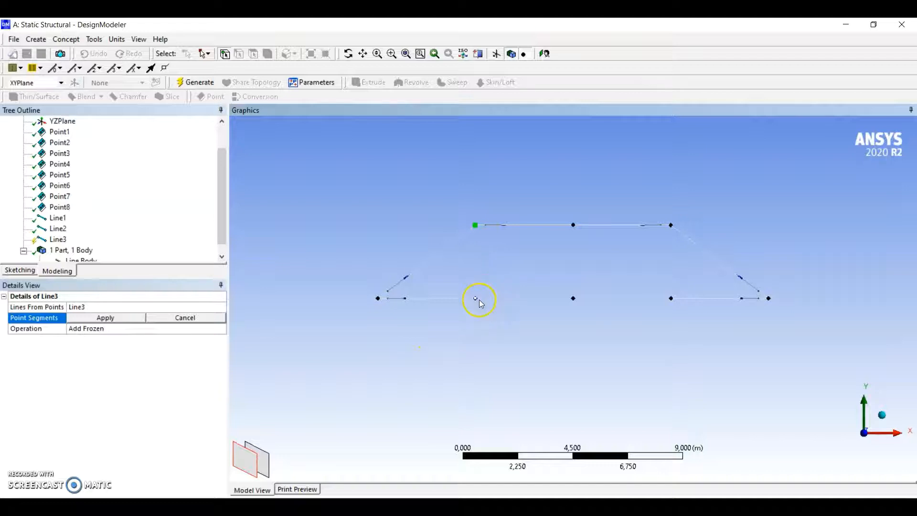
ctrl+click(476, 298)
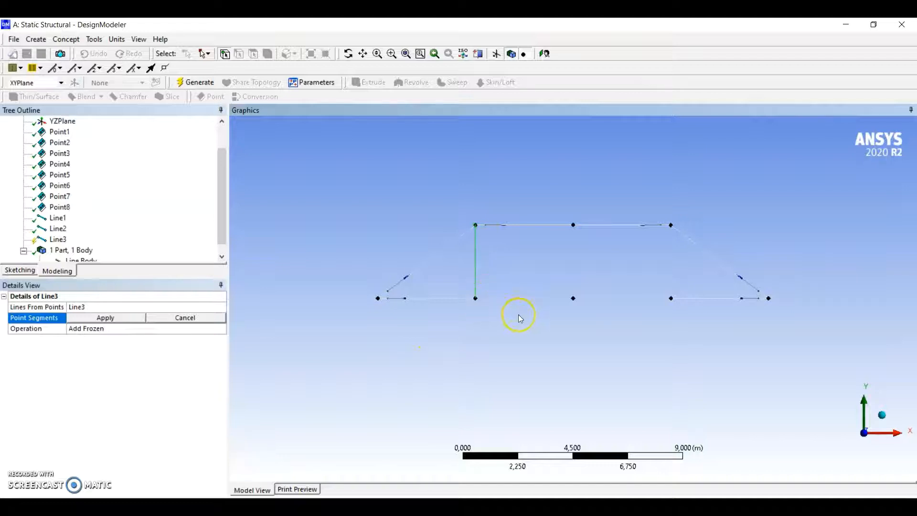
ctrl+click(573, 225)
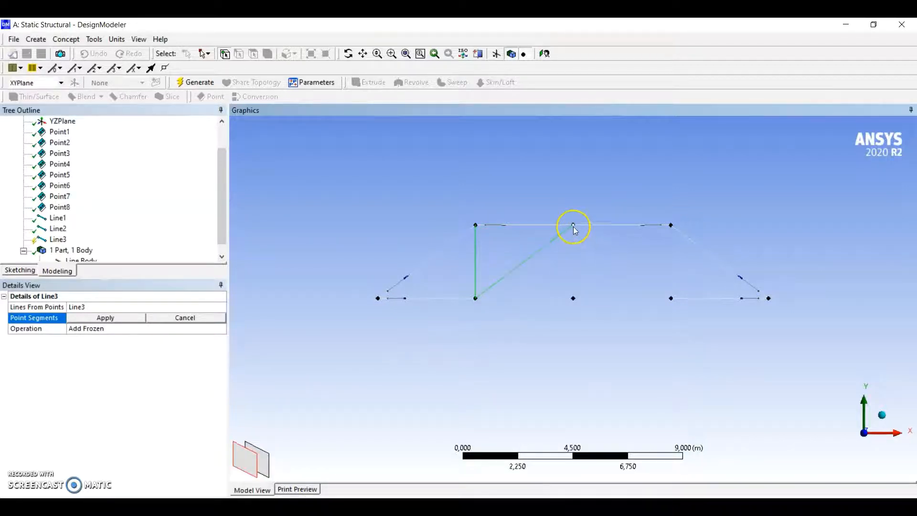
ctrl+click(671, 298)
ctrl+click(674, 226)
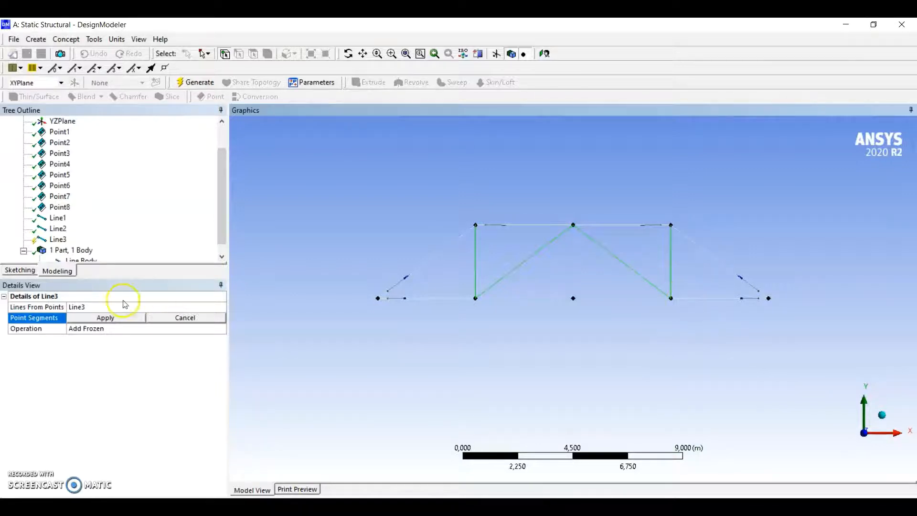
click(112, 318)
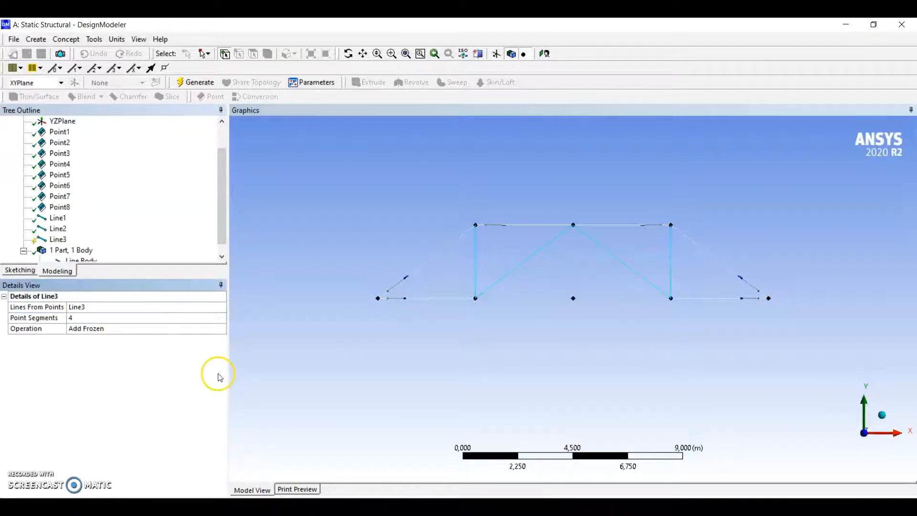
click(191, 82)
scroll(153, 198, down, 1)
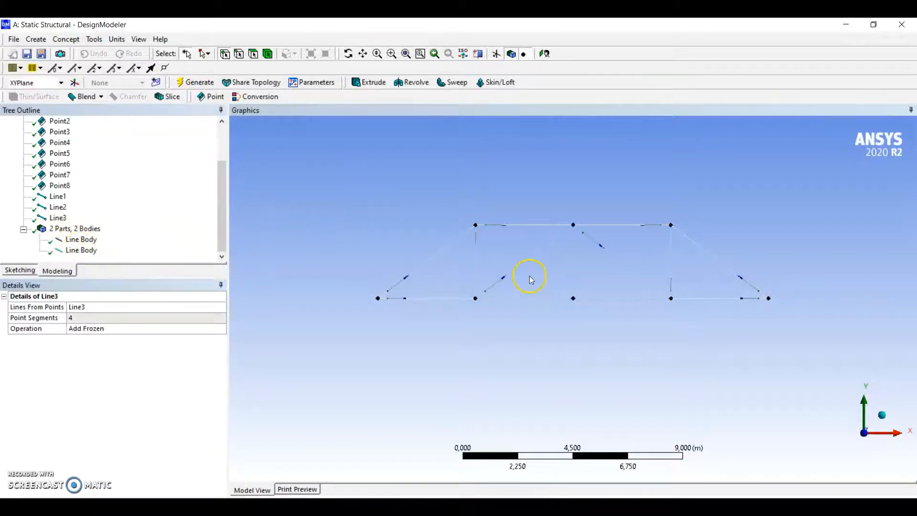
Step: Select each of the two line bodies in turn and examine their segments and cross section assignment
click(75, 244)
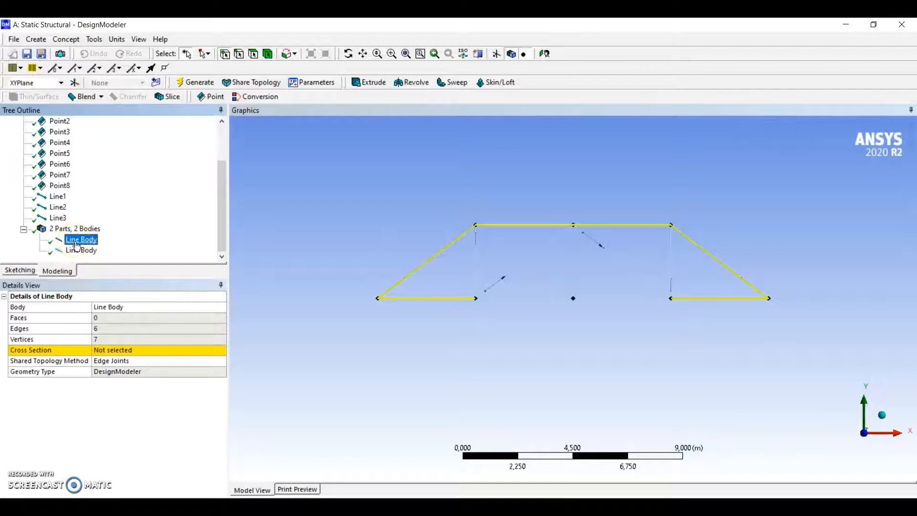
click(80, 250)
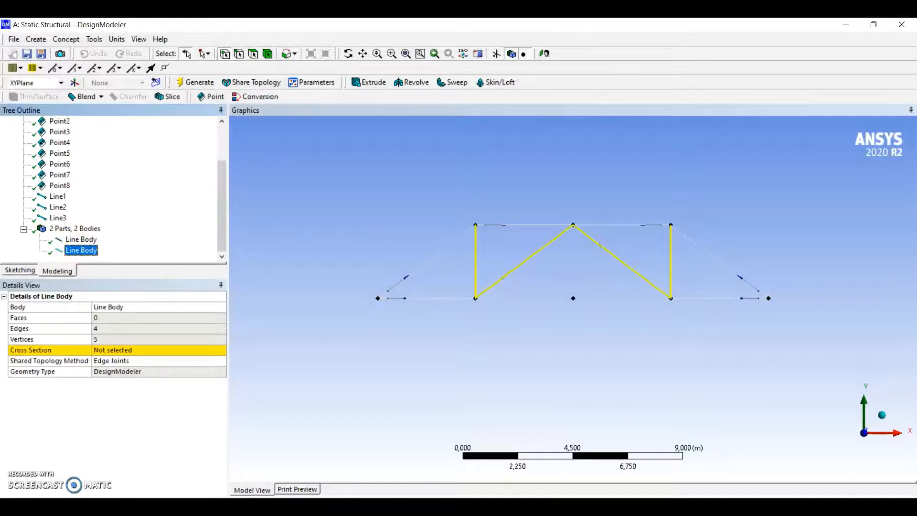
click(158, 350)
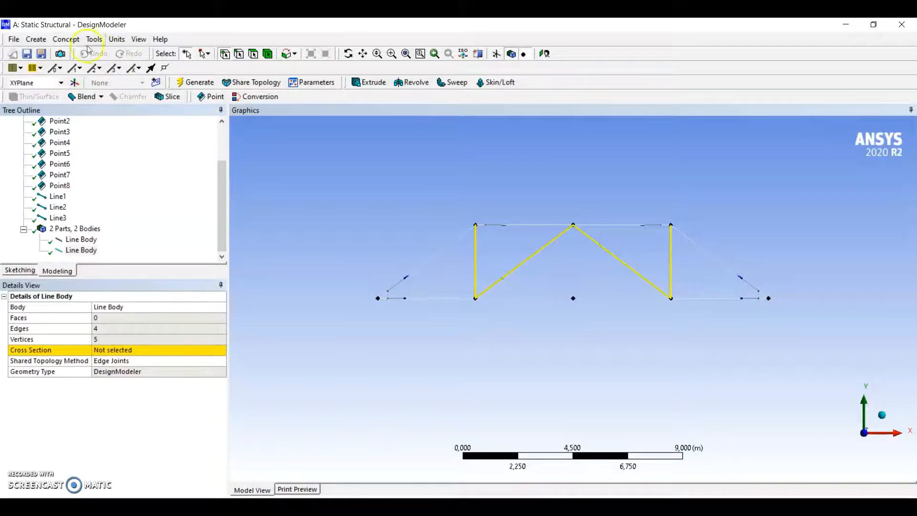
Step: Generate a fourth Lines From Points feature as Add Frozen, with diagonals joining both upper corner points to the lower-middle point
click(67, 39)
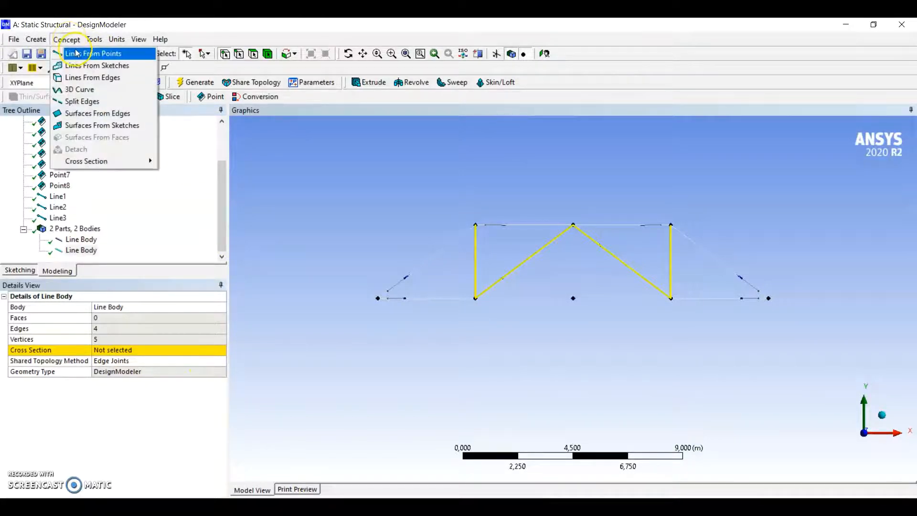
click(80, 54)
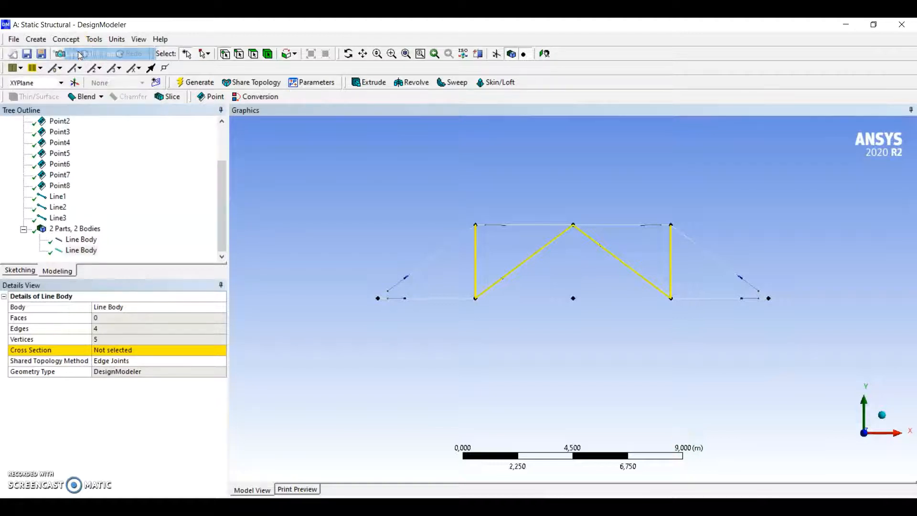
click(102, 329)
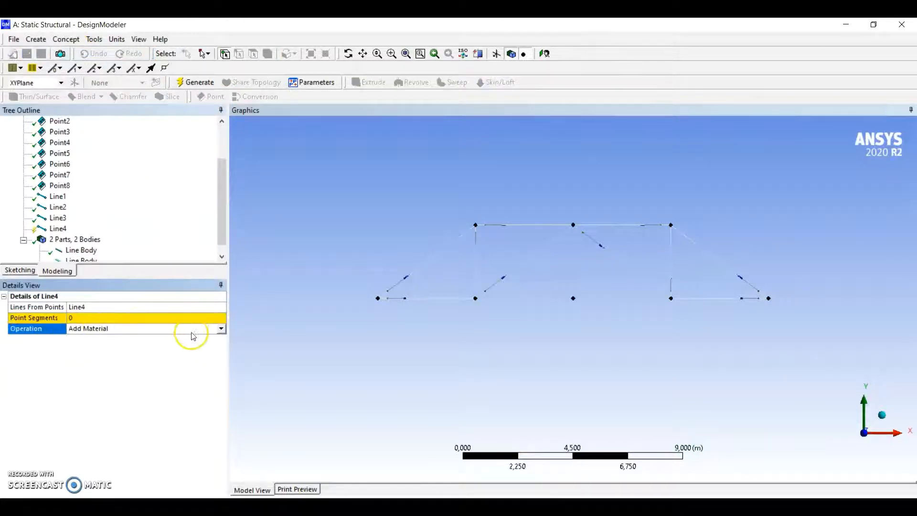
click(221, 329)
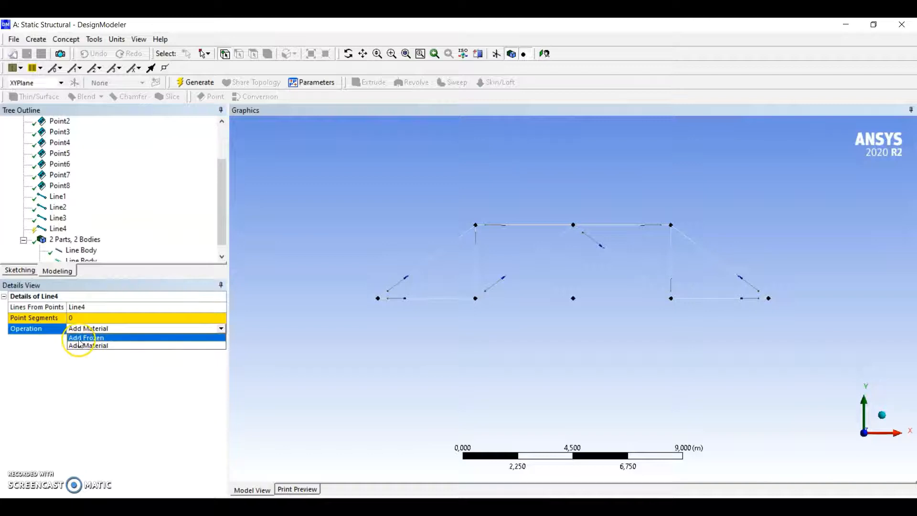
click(85, 337)
click(96, 318)
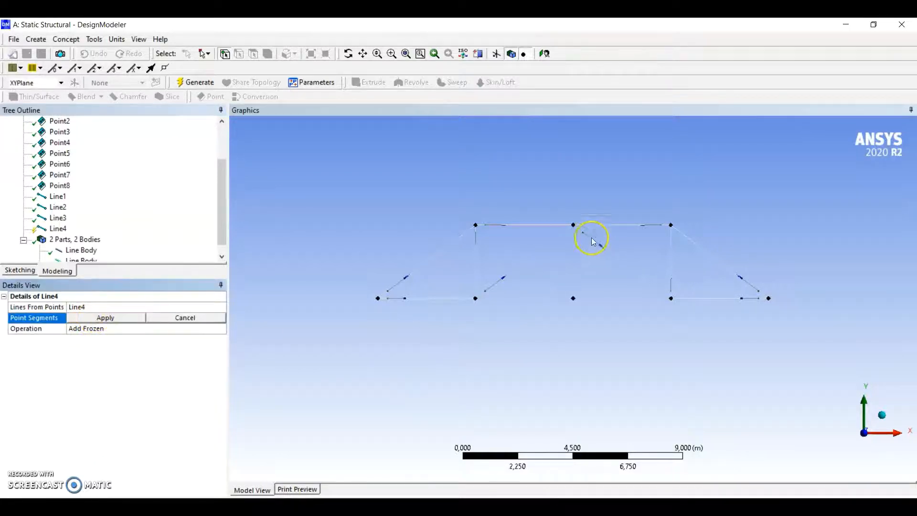
click(476, 223)
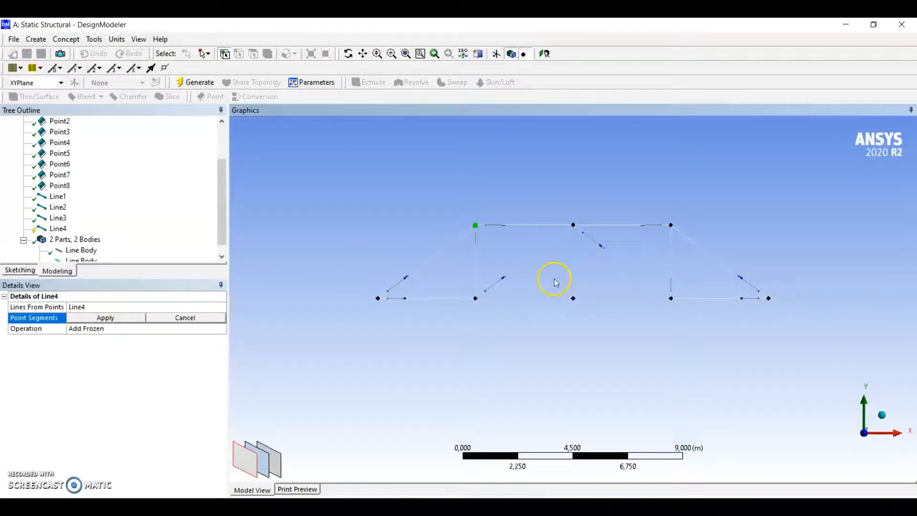
ctrl+click(573, 298)
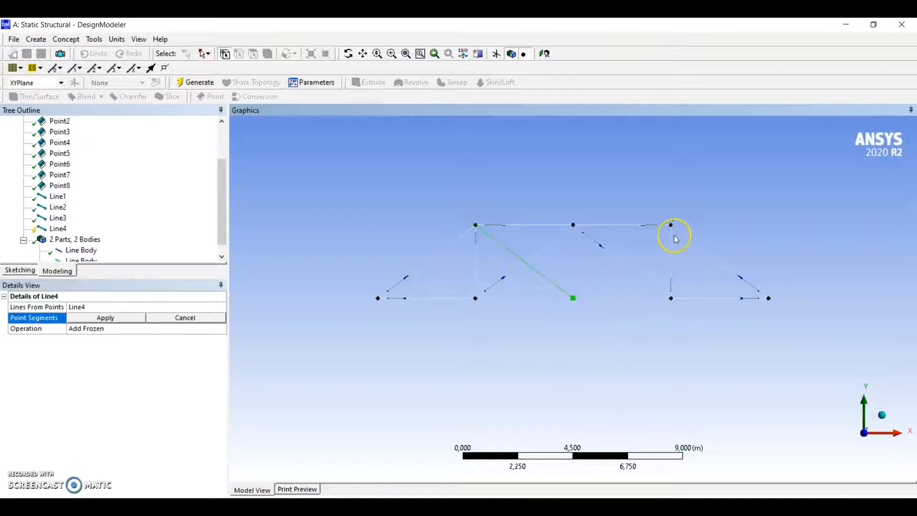
click(122, 319)
click(193, 82)
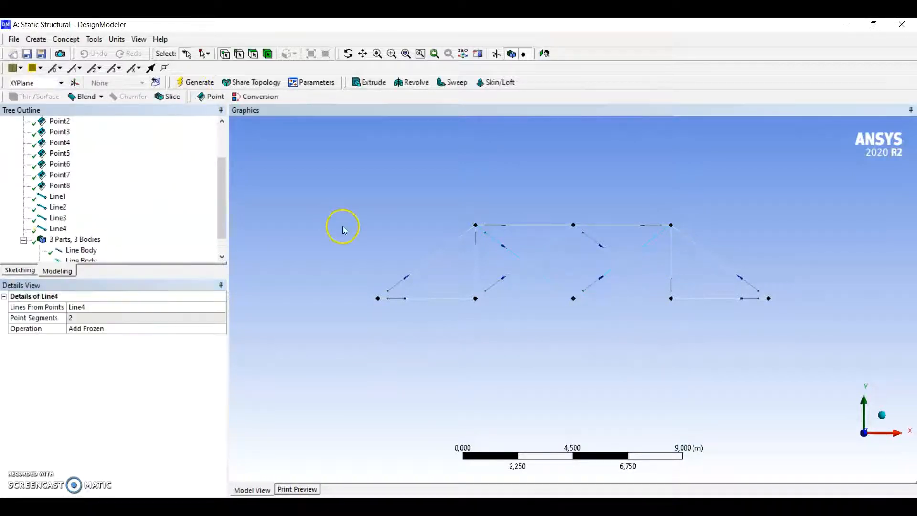
Step: Select each of the three line bodies under the parts and examine which truss members belong to it
scroll(147, 235, down, 1)
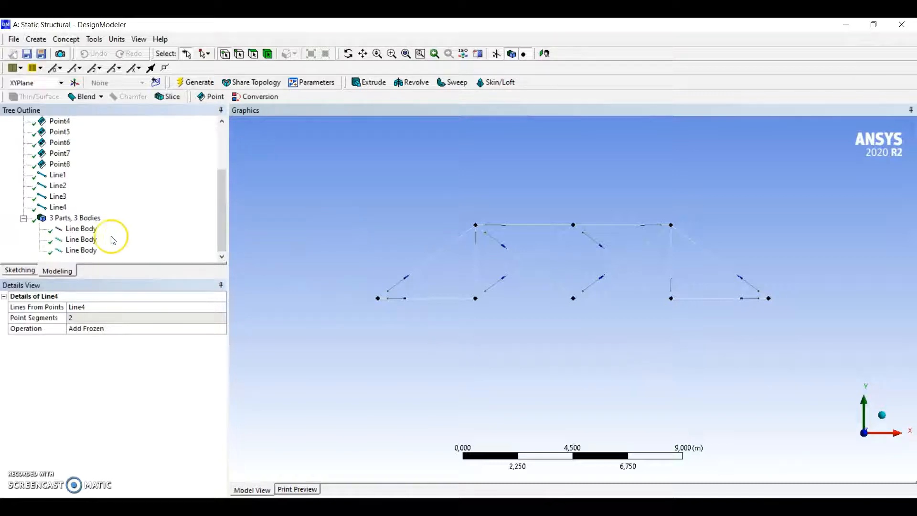
click(81, 229)
click(82, 240)
click(83, 250)
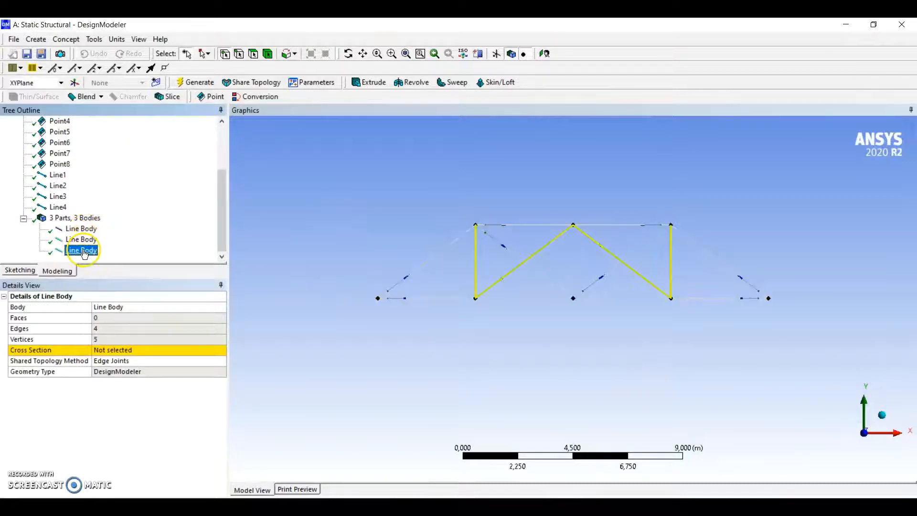
click(84, 239)
click(85, 231)
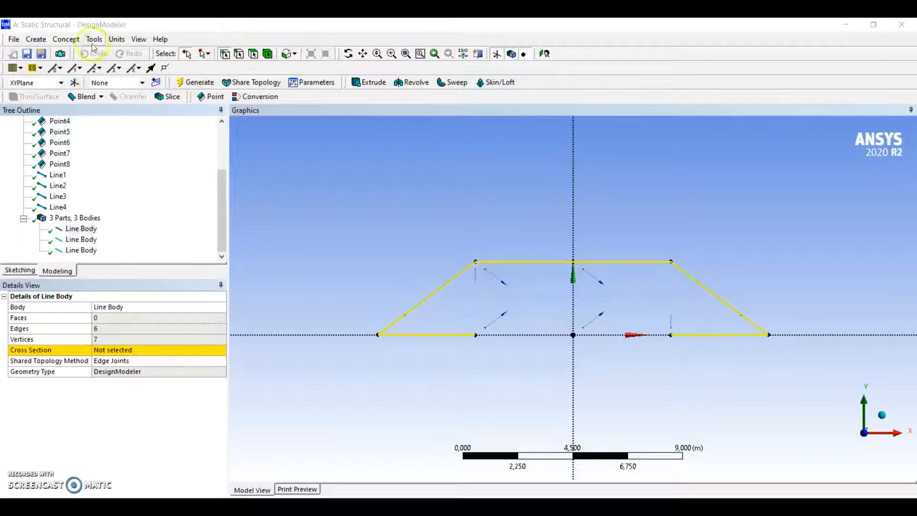
Step: Add a channel cross section with W1 and W2 set to 0,06 m and W3 set to 0,12 m
click(68, 40)
mouse_move(116, 161)
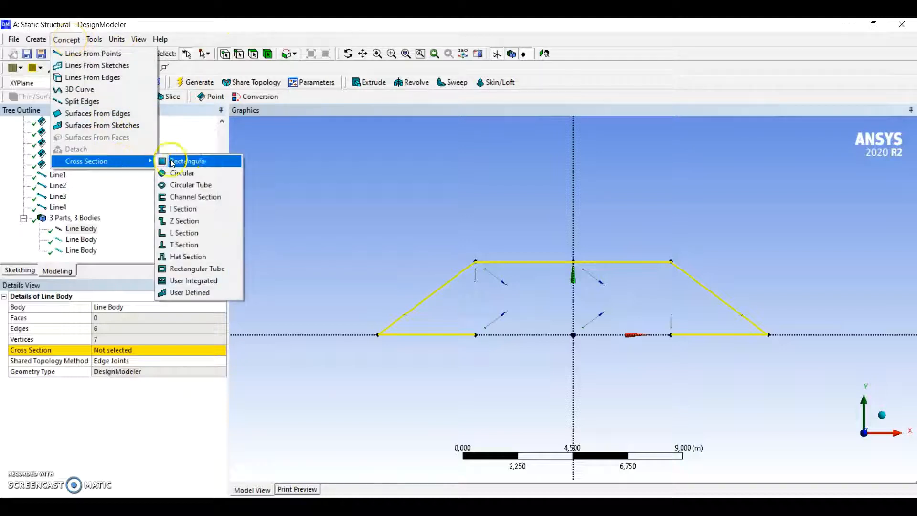
click(181, 197)
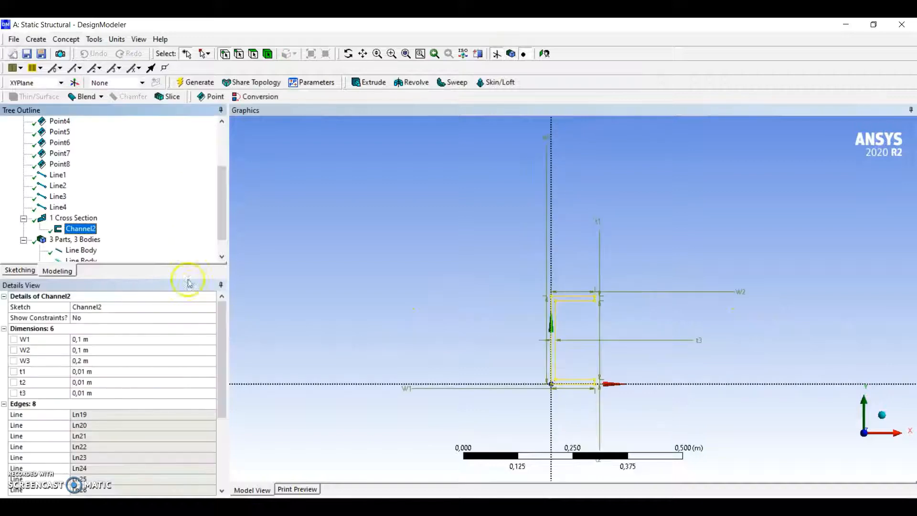
click(107, 338)
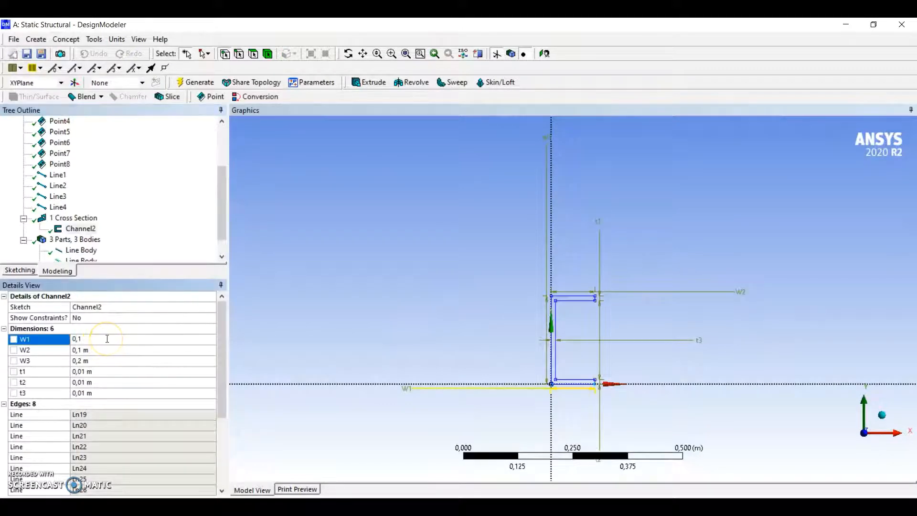
key(BackSpace)
key(Return)
click(114, 350)
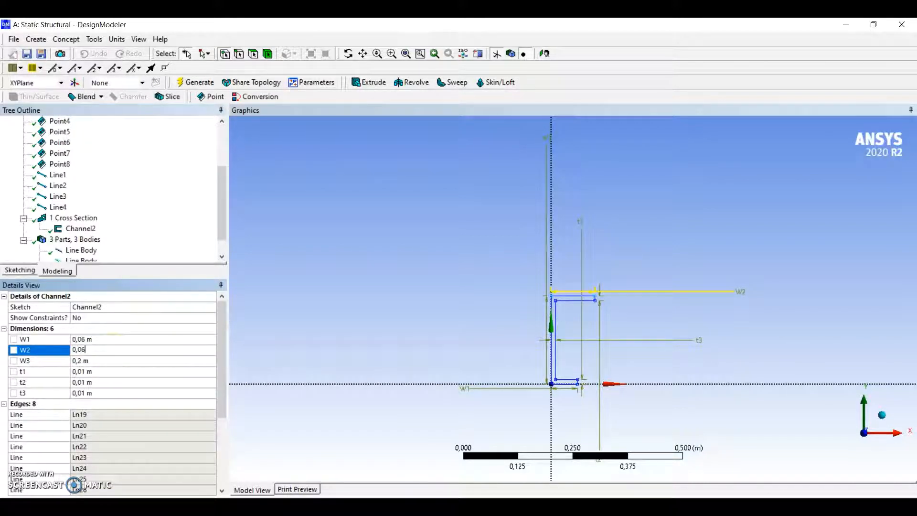
text(06)
key(Return)
click(108, 362)
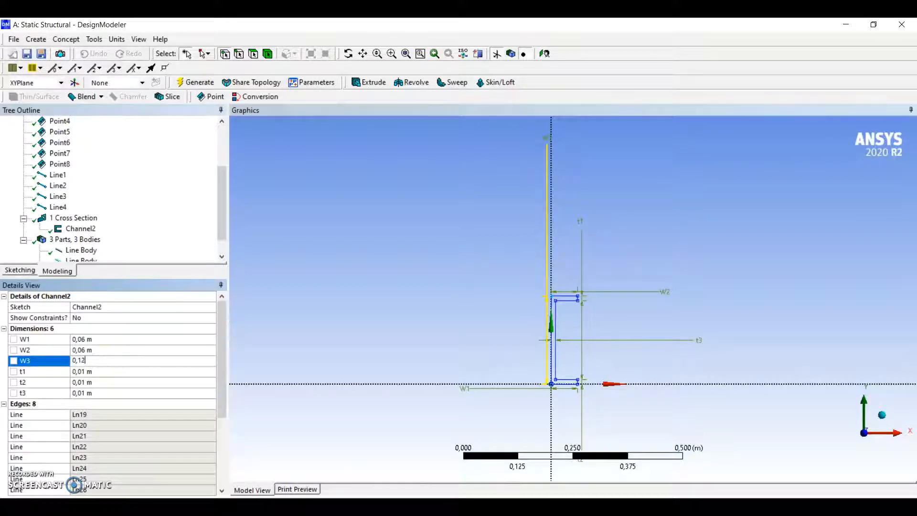
text(0,12)
key(Return)
Step: Set the channel section's thicknesses t1, t2 and t3 to 0,006 m each
click(108, 372)
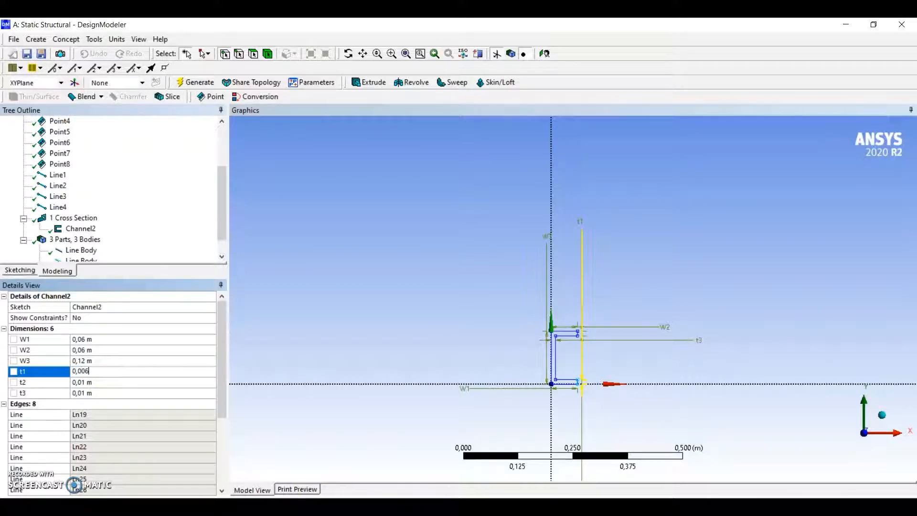
text(0,006)
key(Return)
click(116, 382)
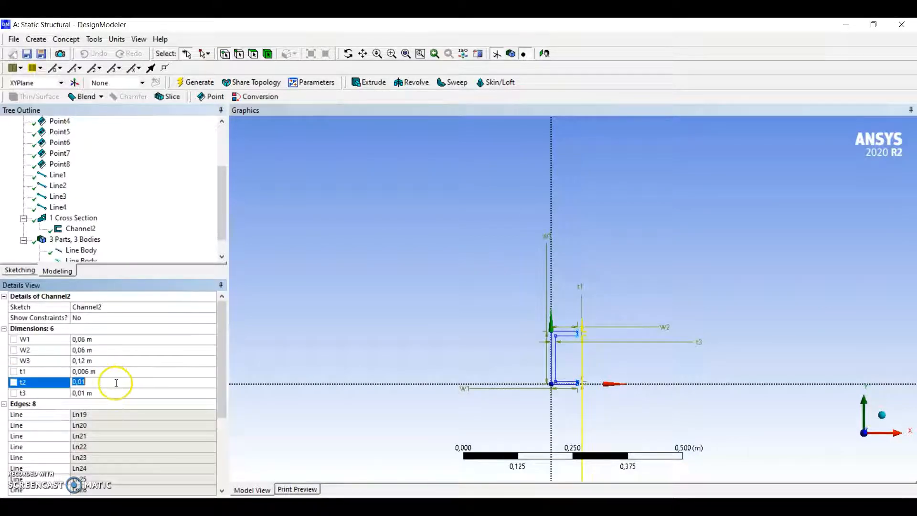
click(116, 383)
key(Return)
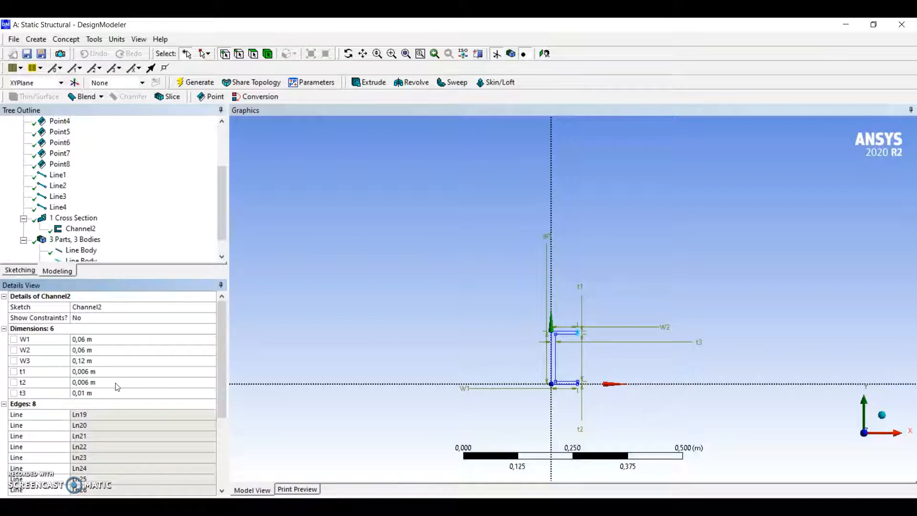
click(117, 392)
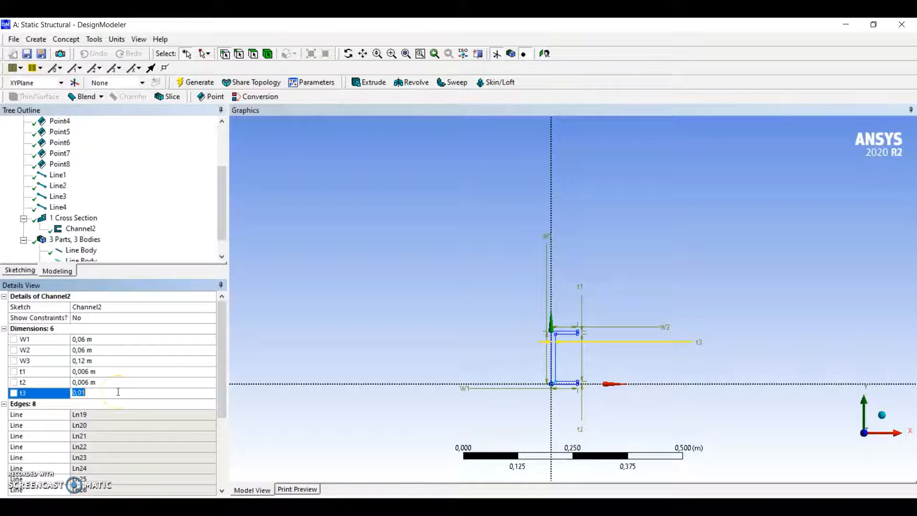
click(118, 392)
key(BackSpace)
key(Return)
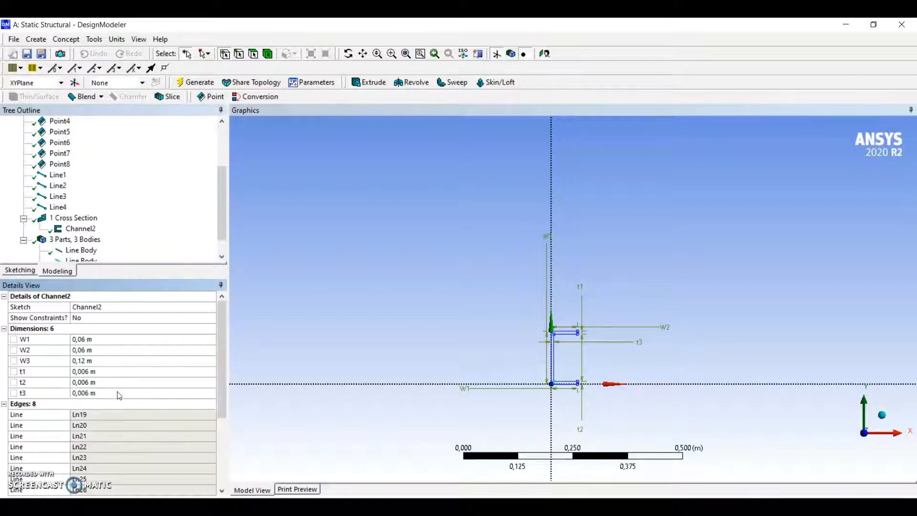
Step: Examine the dimensioned channel profile, switching between the cross section group and the channel itself
scroll(426, 382, down, 3)
scroll(556, 374, up, 5)
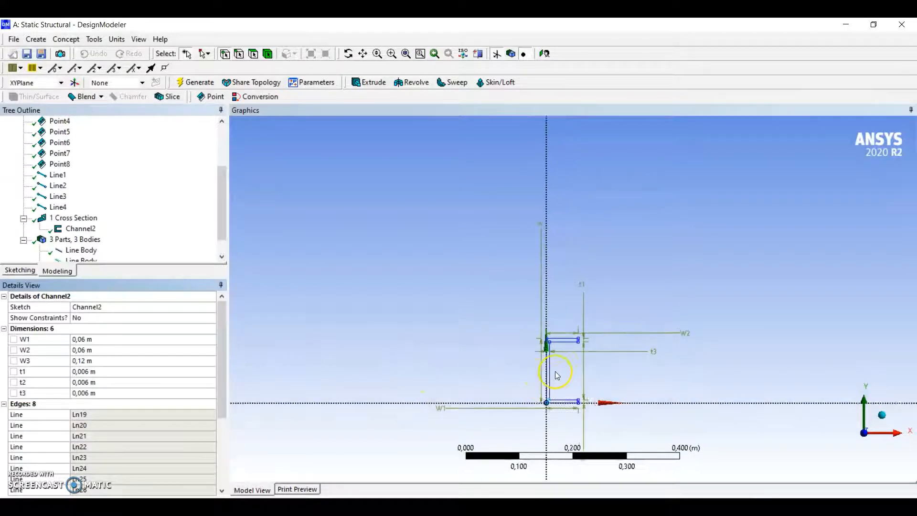
ctrl+middle_drag(604, 383, 596, 348)
scroll(490, 326, up, 2)
click(74, 219)
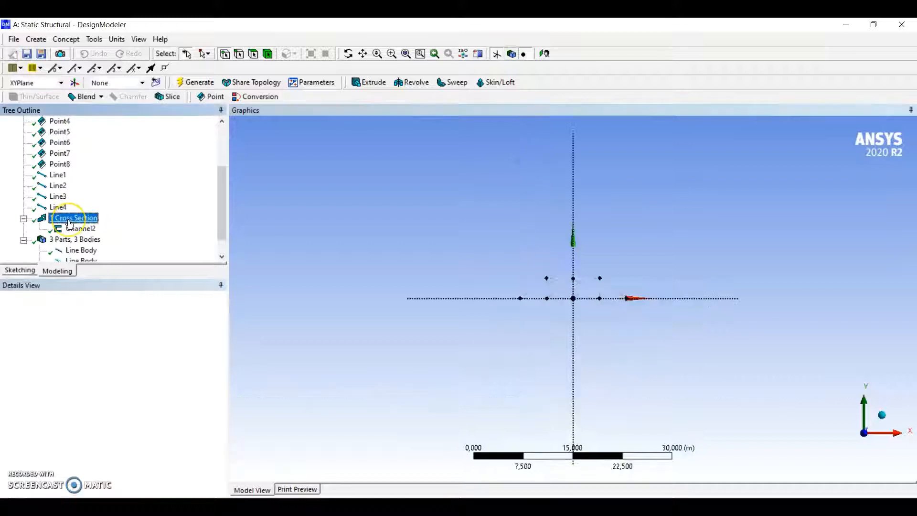
click(73, 230)
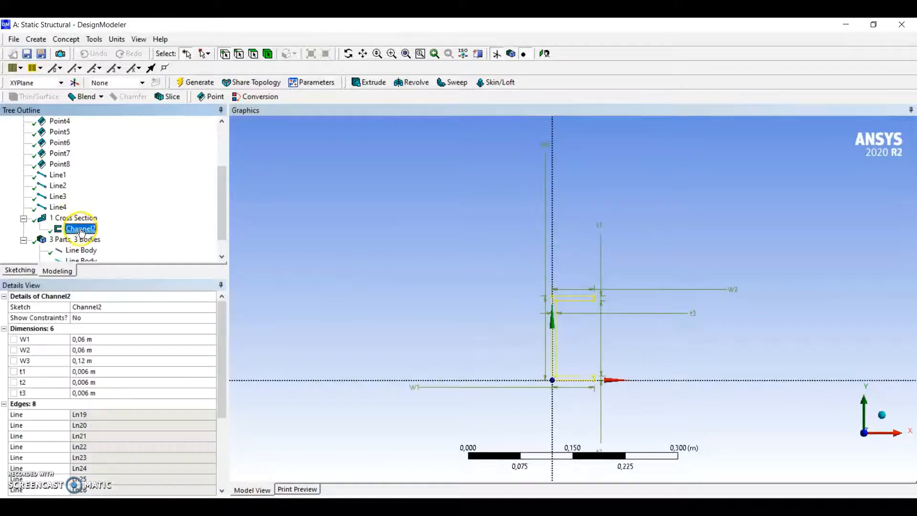
click(74, 218)
scroll(604, 291, up, 5)
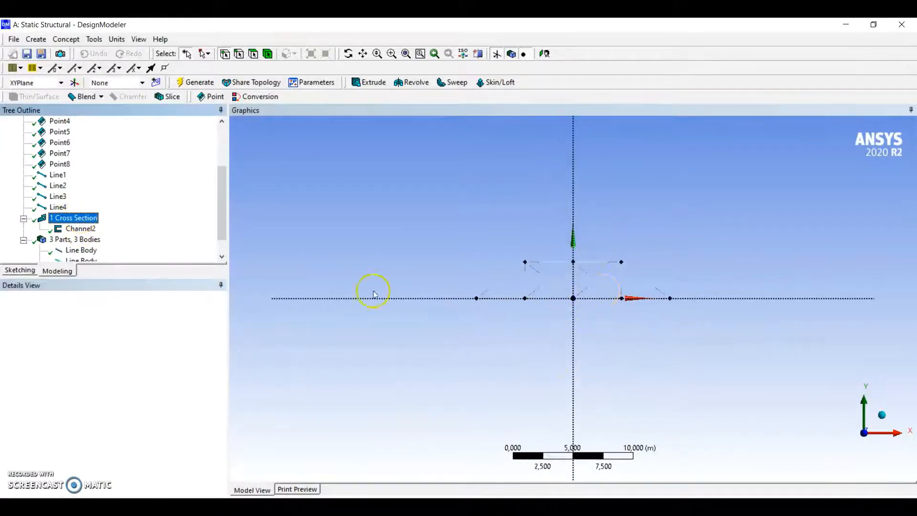
click(80, 229)
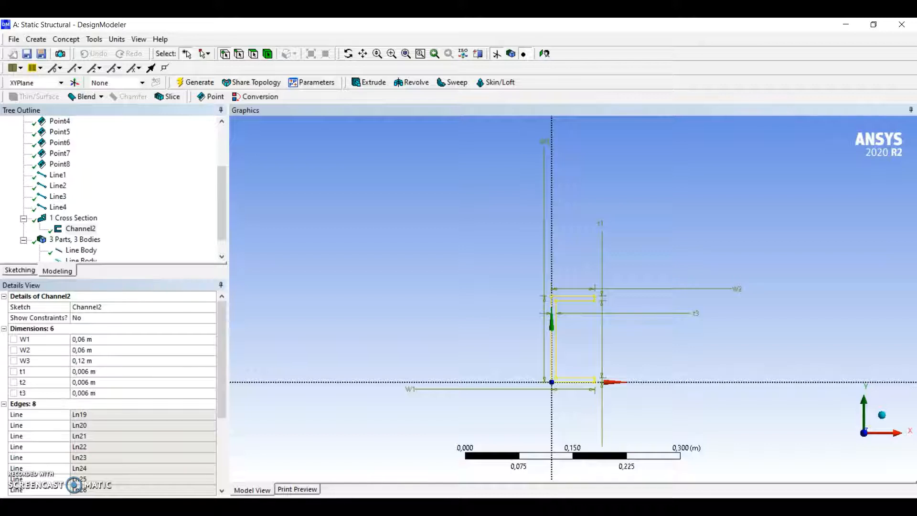
click(74, 217)
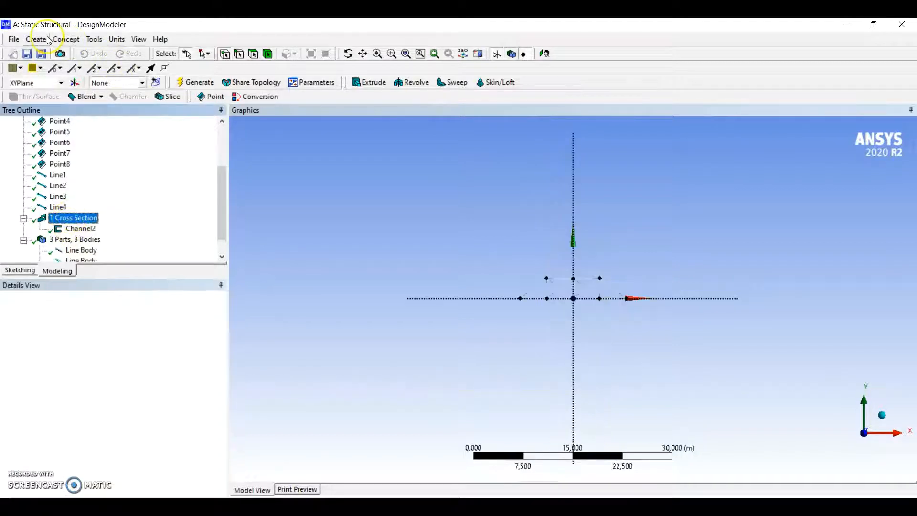
Step: Add an L-shaped cross section and set its W1 dimension to 0,06 m
click(66, 39)
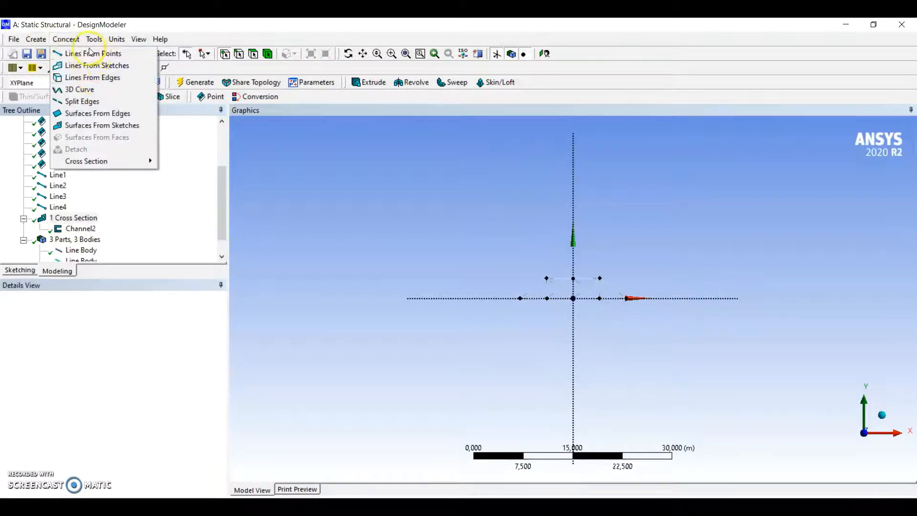
mouse_move(86, 161)
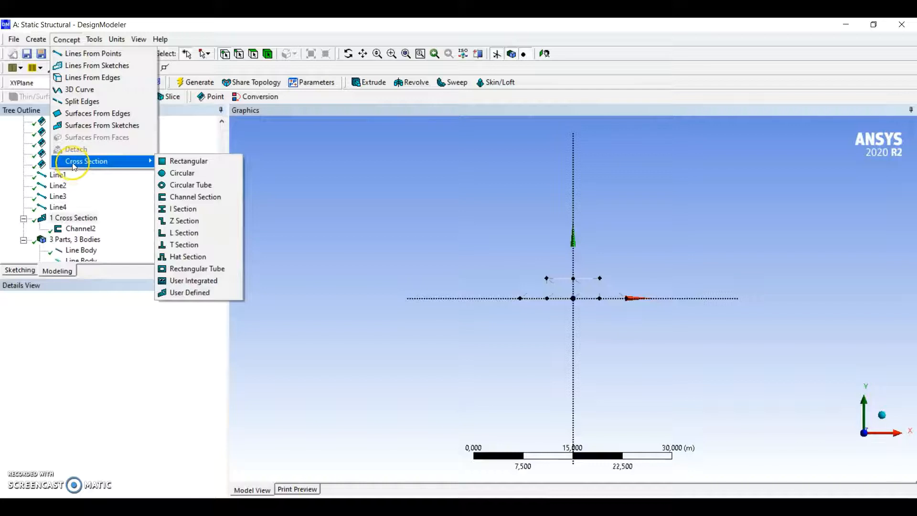
click(185, 233)
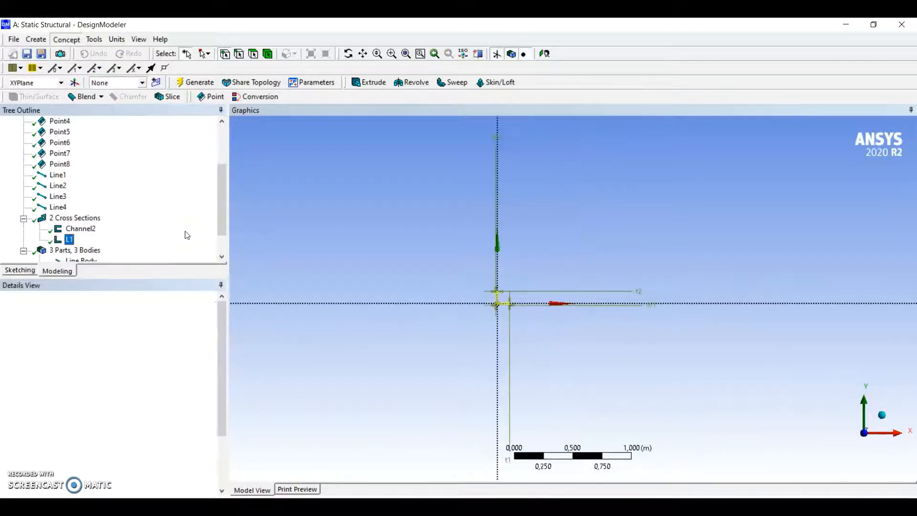
click(113, 339)
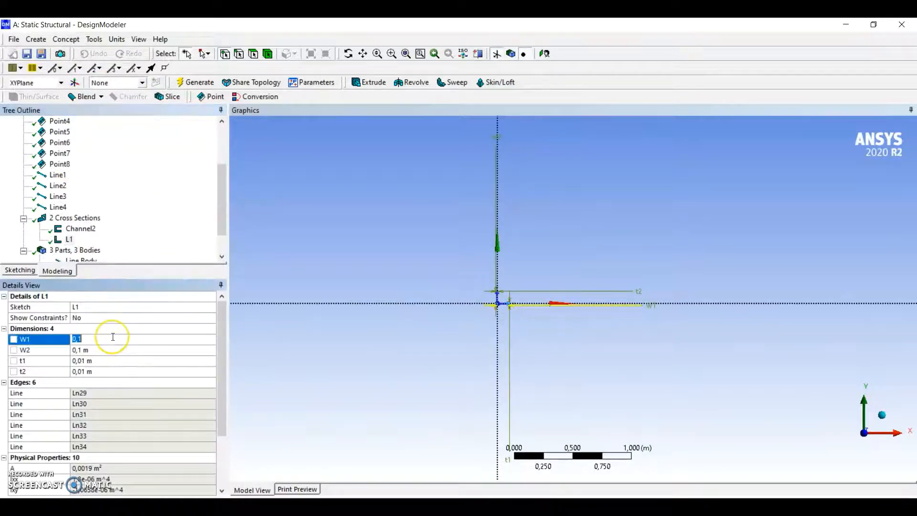
key(BackSpace)
text(06)
key(Return)
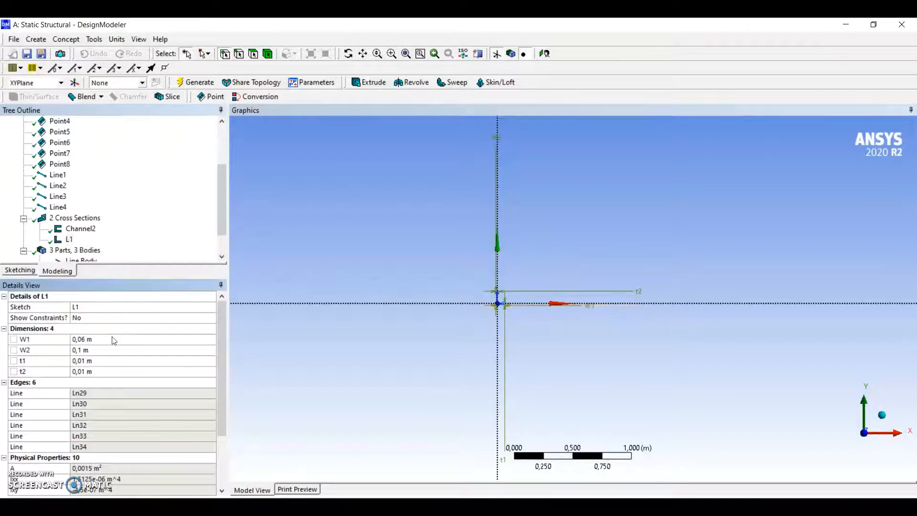
Step: Set the L section's W2 dimension to 0,06 m and both its thicknesses t1 and t2 to 0,006 m
click(115, 348)
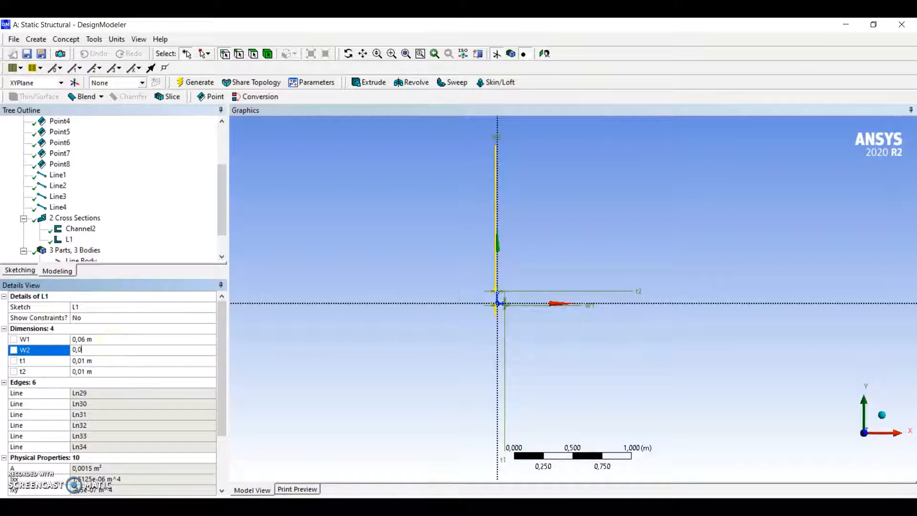
text(0,06)
key(Return)
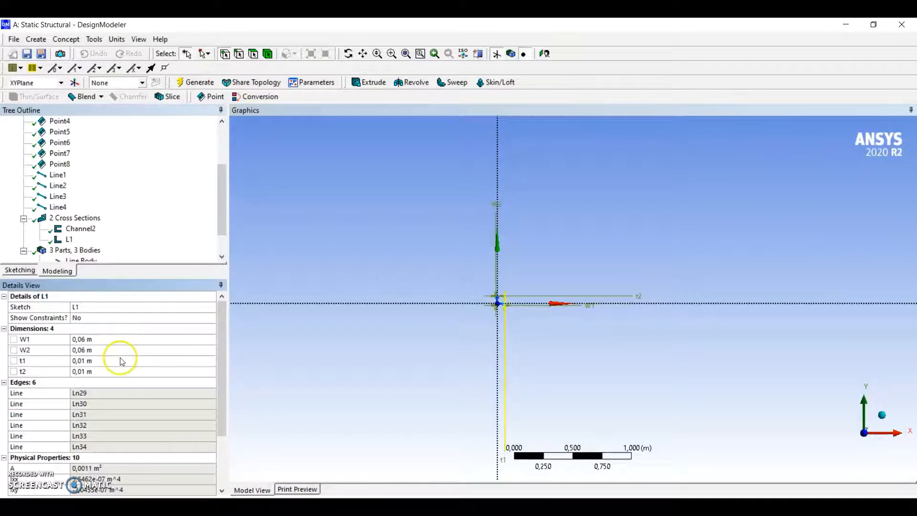
click(121, 359)
click(121, 358)
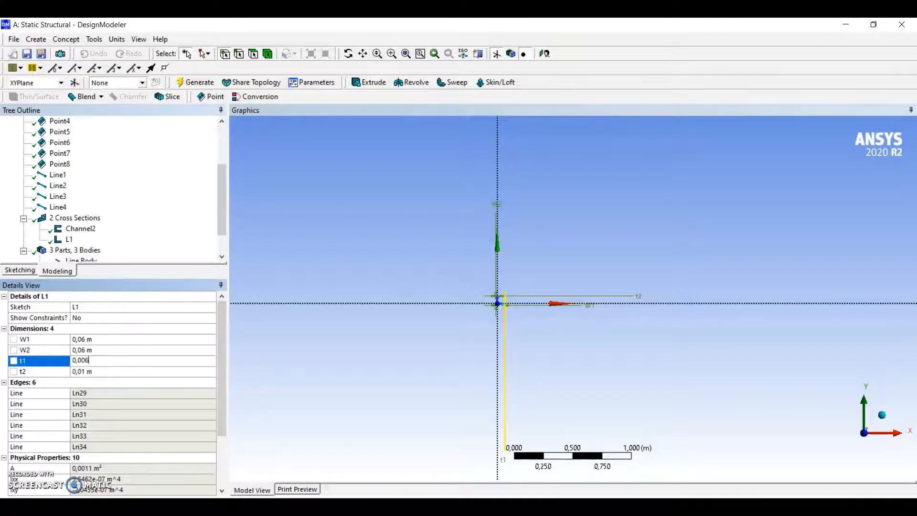
key(Return)
click(119, 371)
click(119, 371)
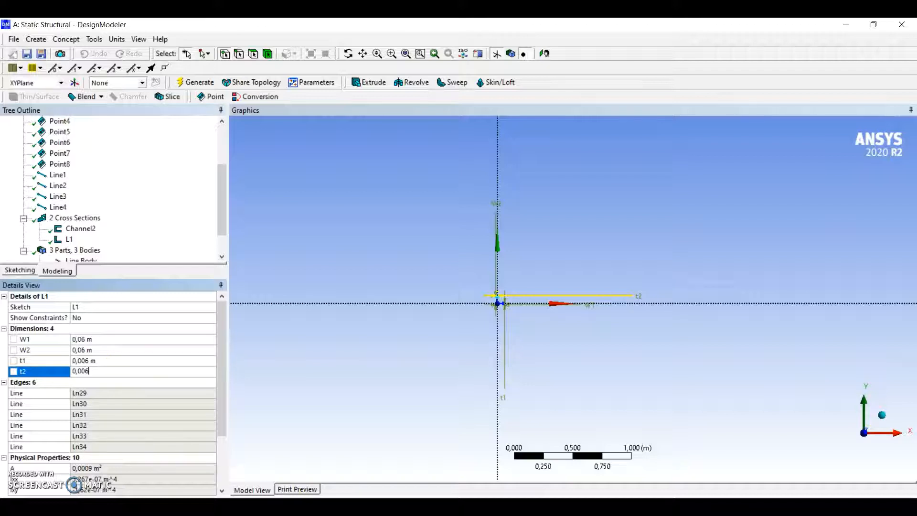
key(Return)
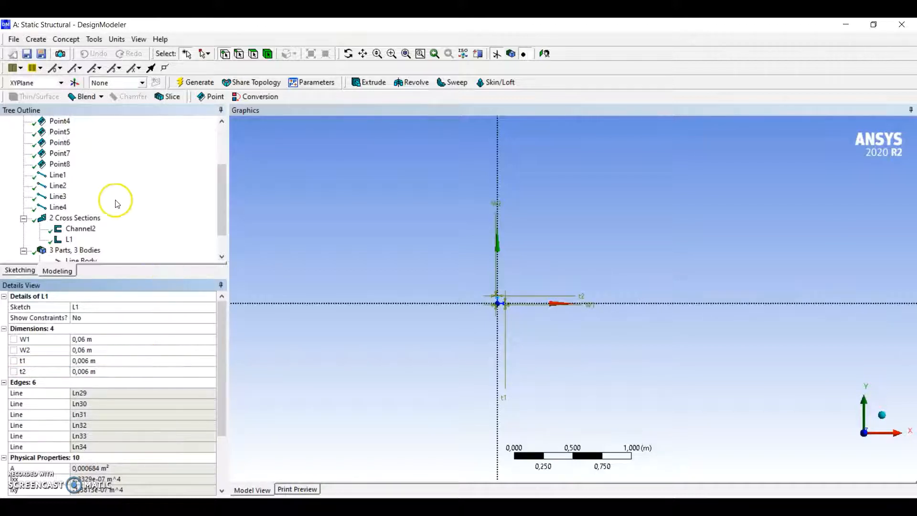
click(71, 231)
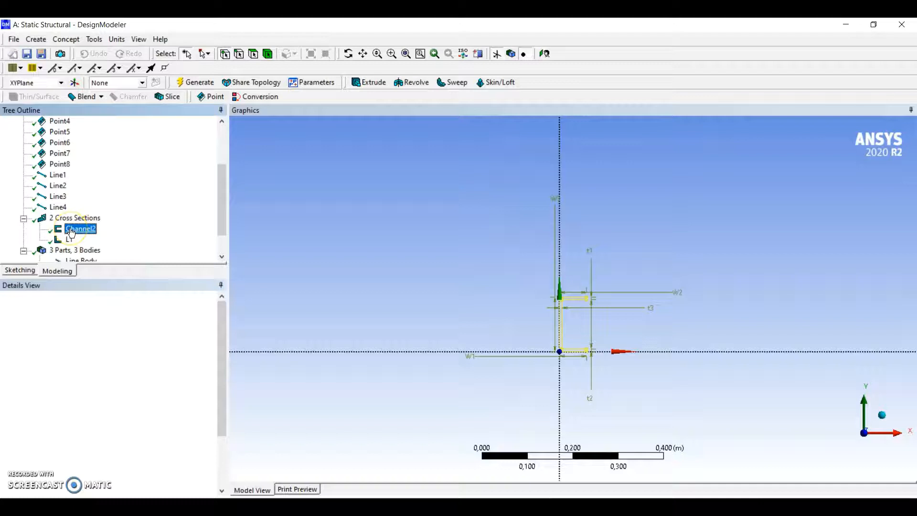
click(69, 239)
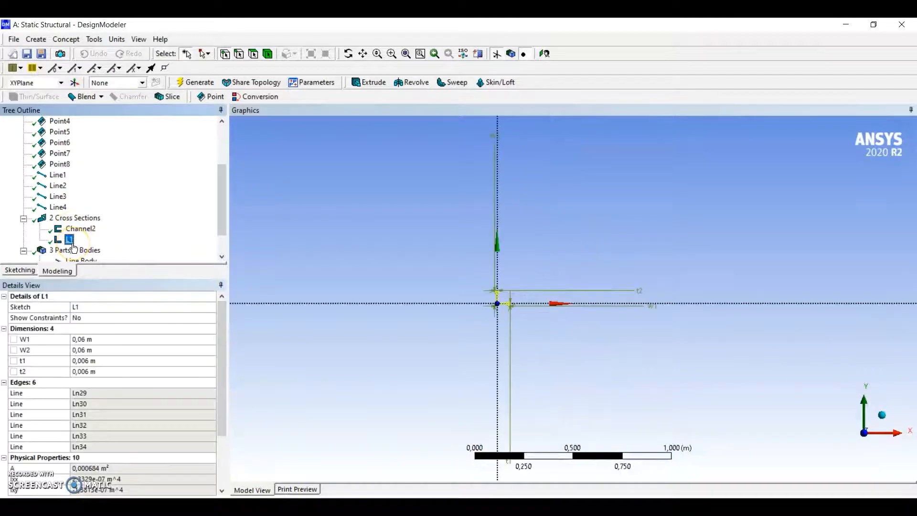
scroll(519, 314, up, 4)
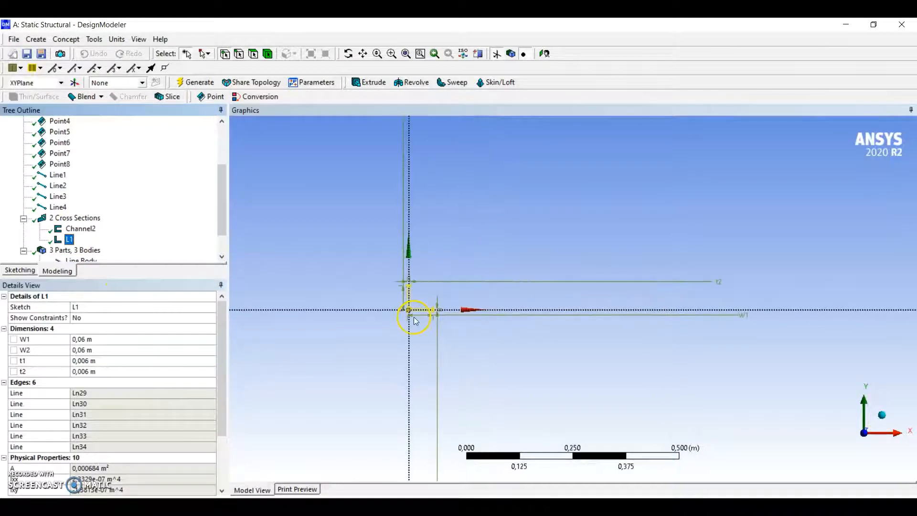
Step: Assign the Channel2 cross section to the six-edge line body forming the outer chords of the truss
click(100, 218)
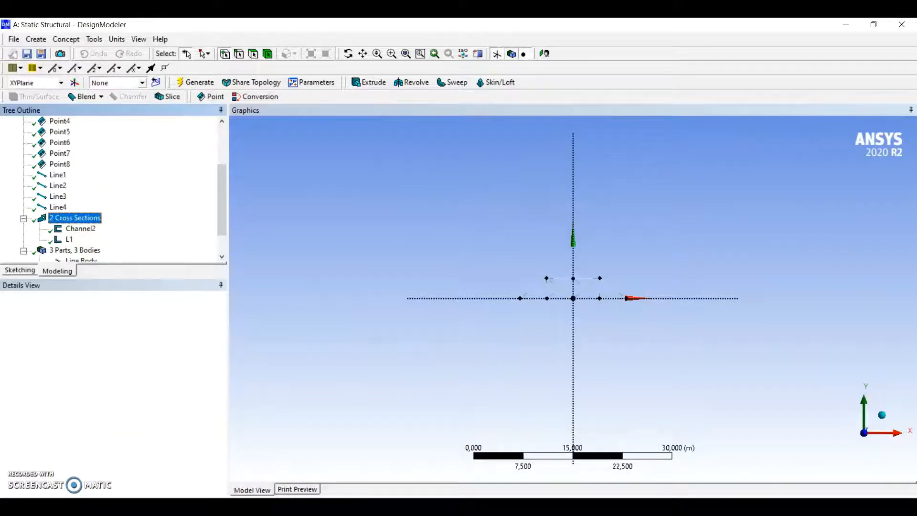
scroll(110, 191, down, 1)
click(82, 229)
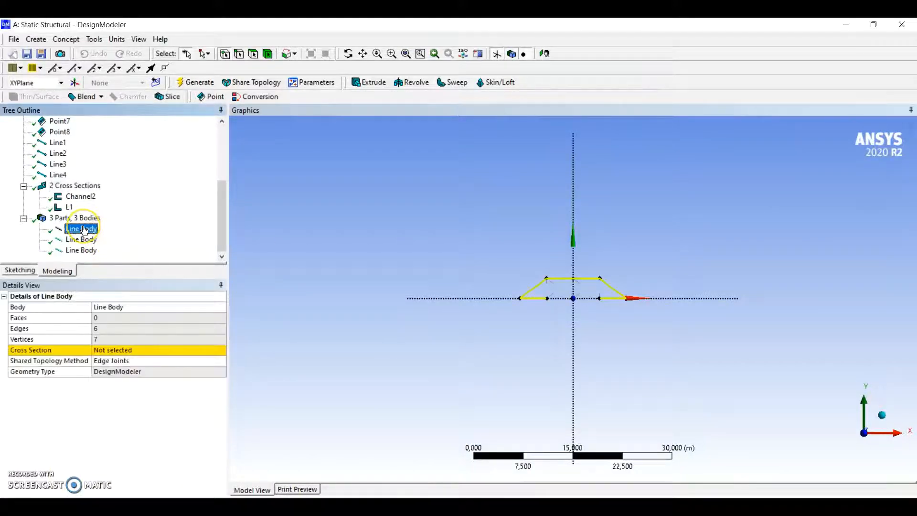
click(193, 352)
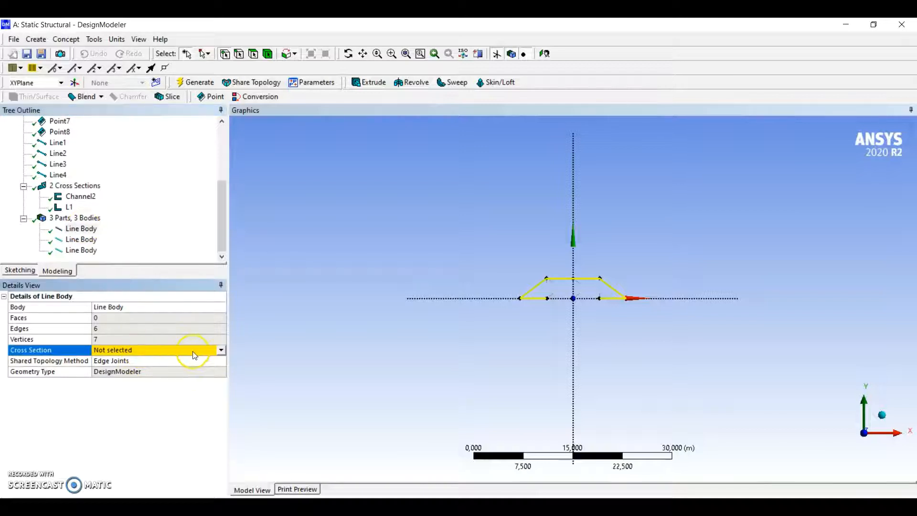
click(221, 350)
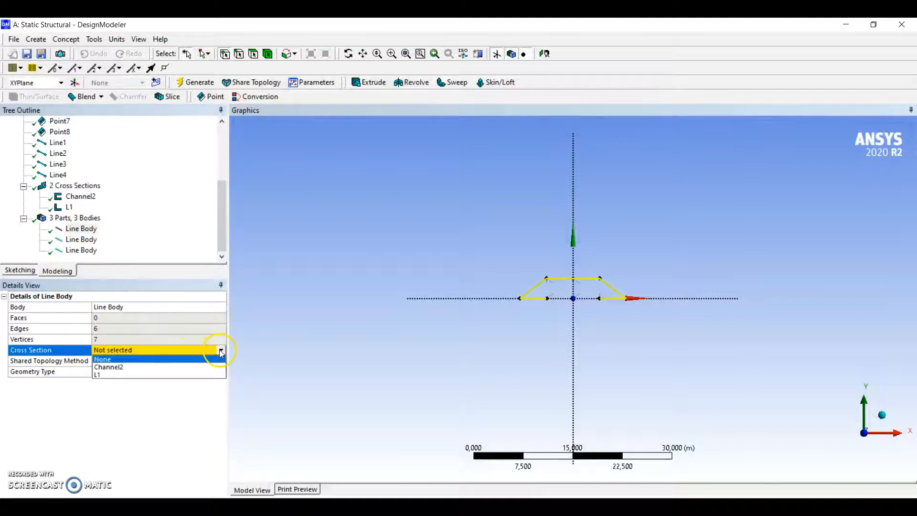
click(106, 367)
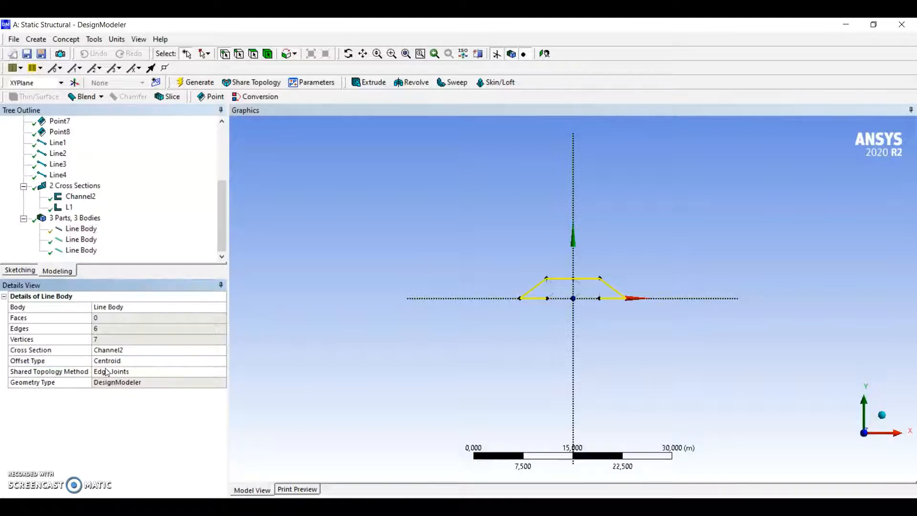
Step: Assign the L1 cross section to the two remaining line bodies, covering the inner verticals and diagonals
click(88, 242)
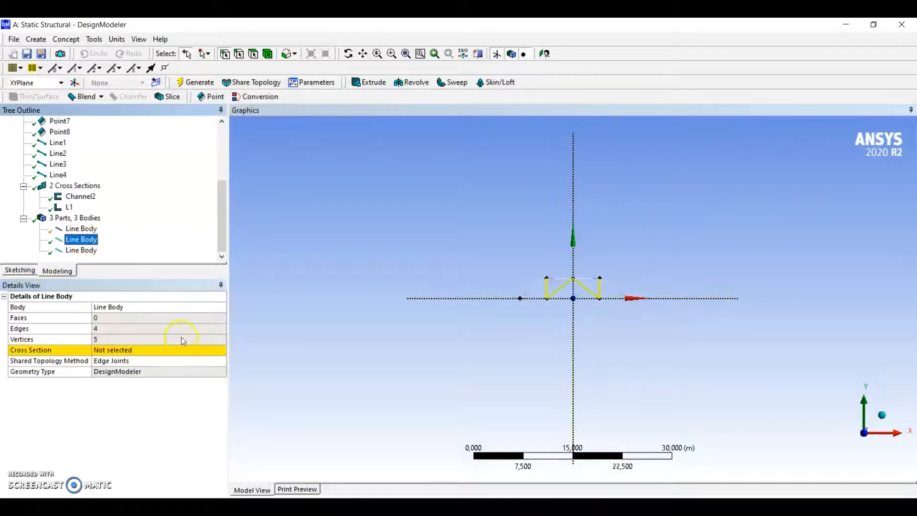
click(174, 349)
click(221, 350)
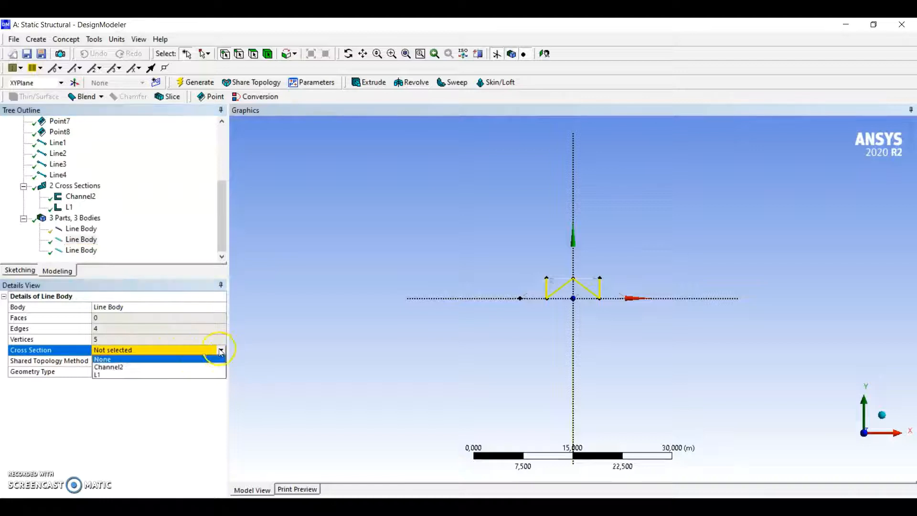
click(106, 374)
click(84, 251)
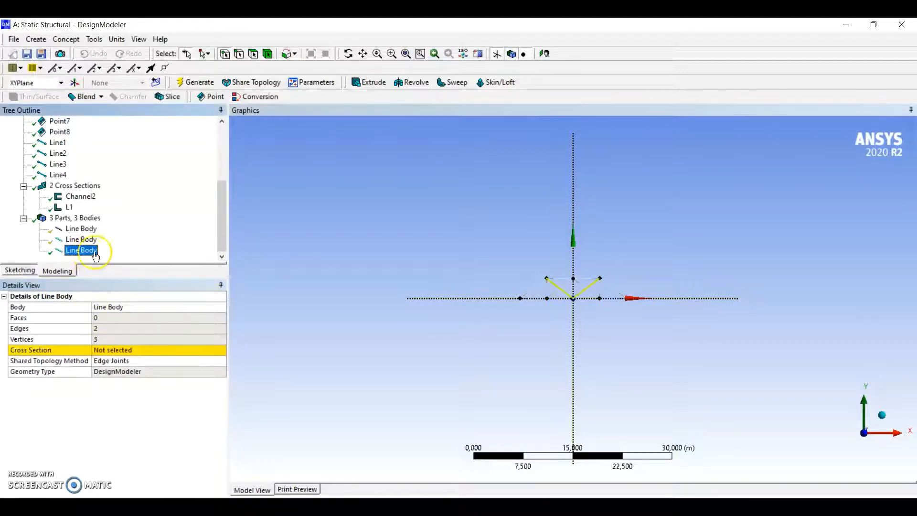
click(207, 349)
click(221, 351)
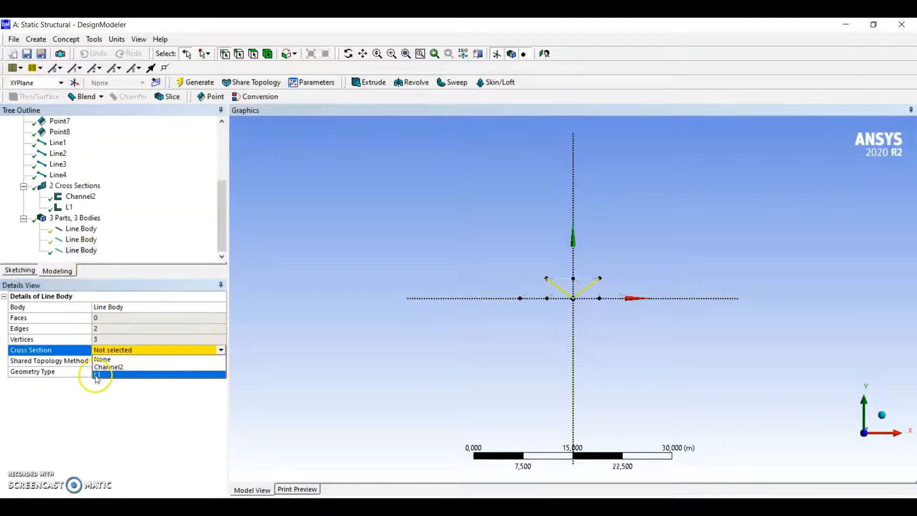
click(113, 375)
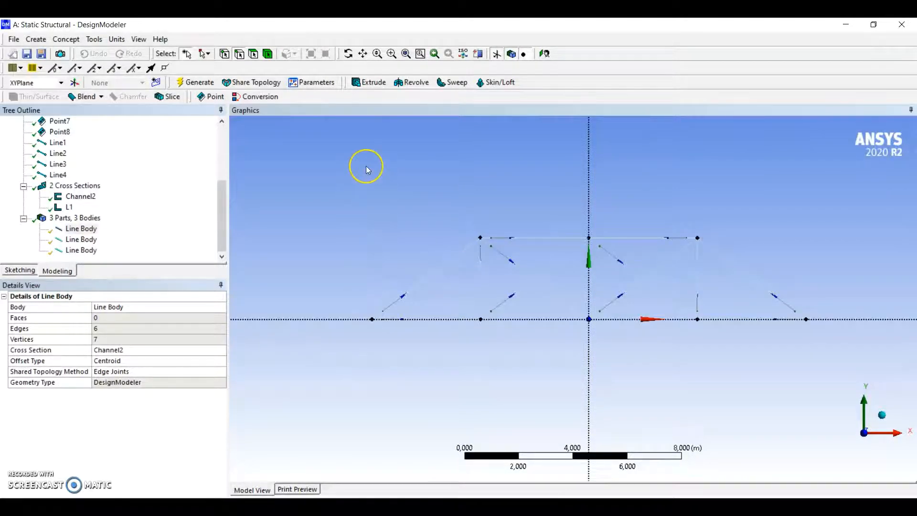
Step: Display the cross section solids and rotate the section alignment of the six outer chord edges by 90°
click(139, 40)
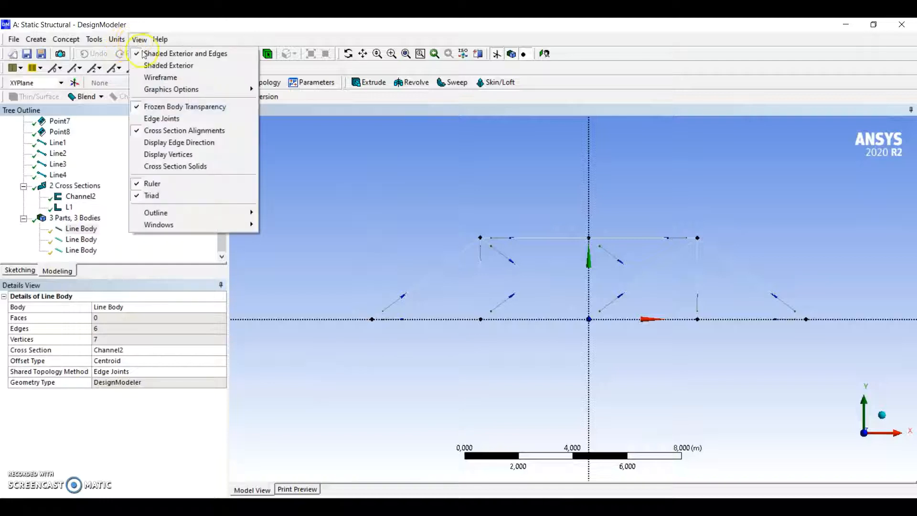
click(180, 167)
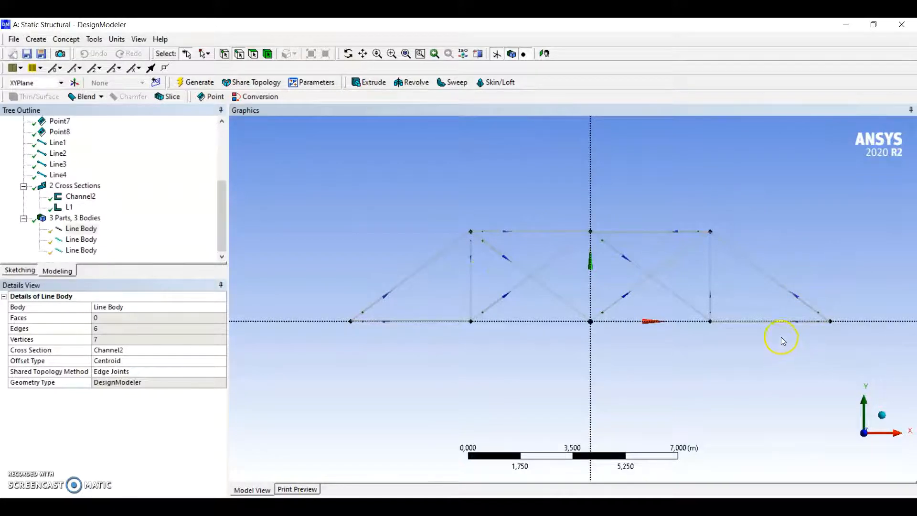
click(423, 320)
ctrl+click(425, 271)
ctrl+click(532, 232)
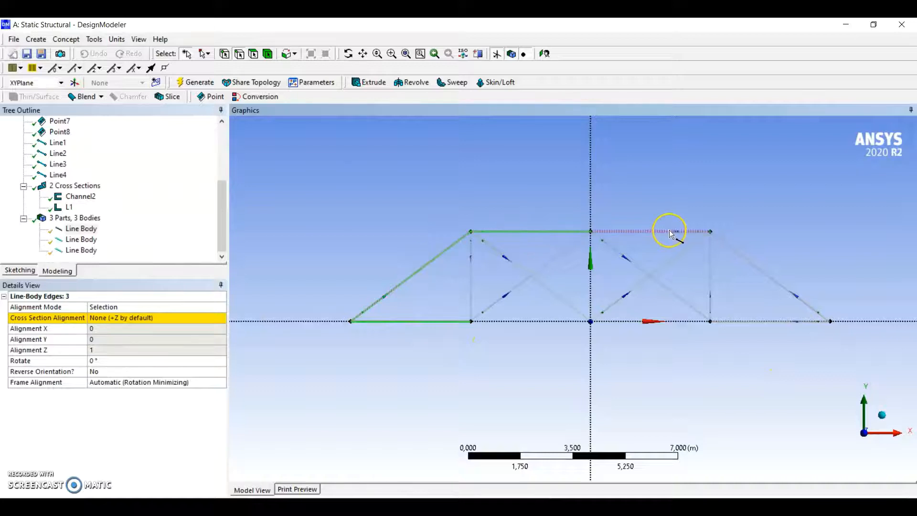
ctrl+click(650, 232)
ctrl+click(758, 265)
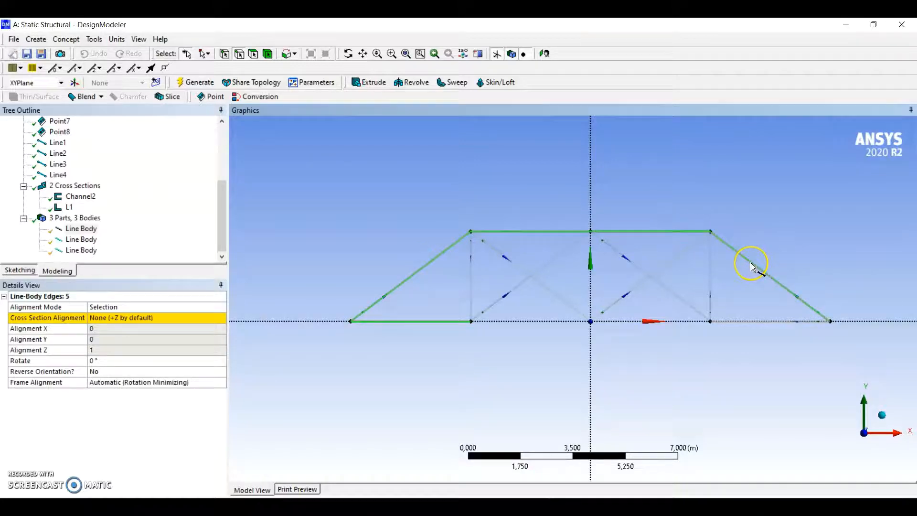
ctrl+click(778, 322)
click(115, 361)
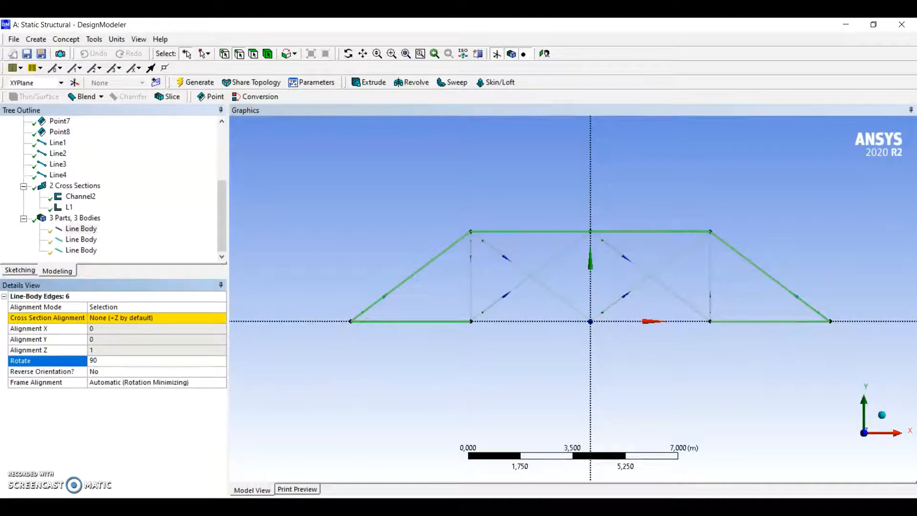
key(Return)
click(436, 349)
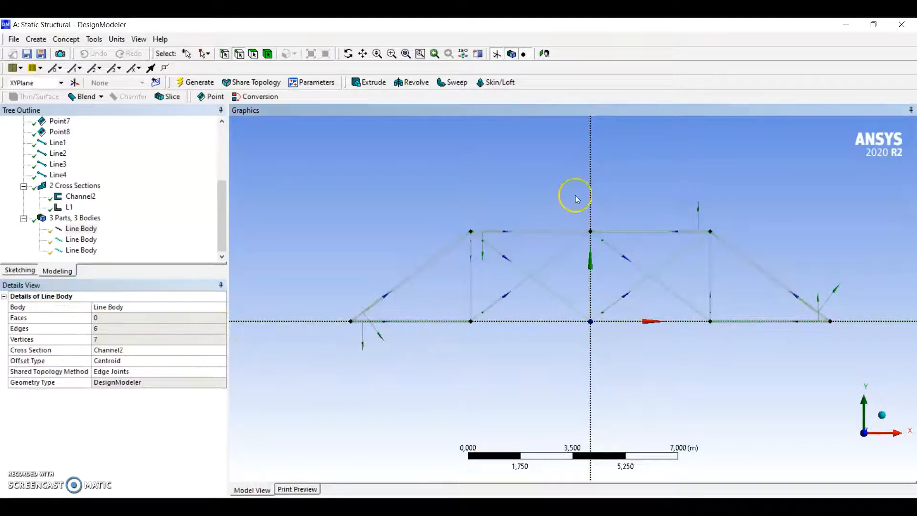
Step: Examine the orientation of the channel sections along the top chord up close and across the whole truss in isometric view
scroll(706, 235, up, 3)
scroll(741, 180, up, 1)
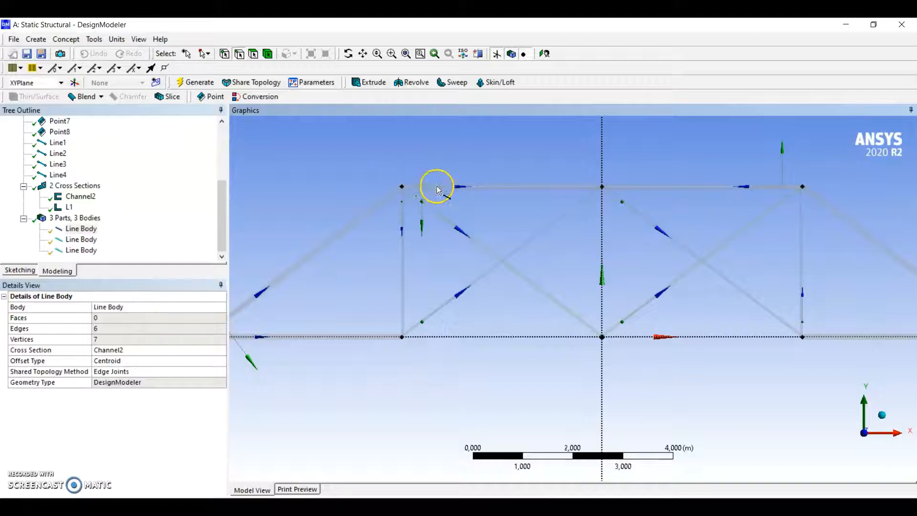
scroll(512, 170, up, 4)
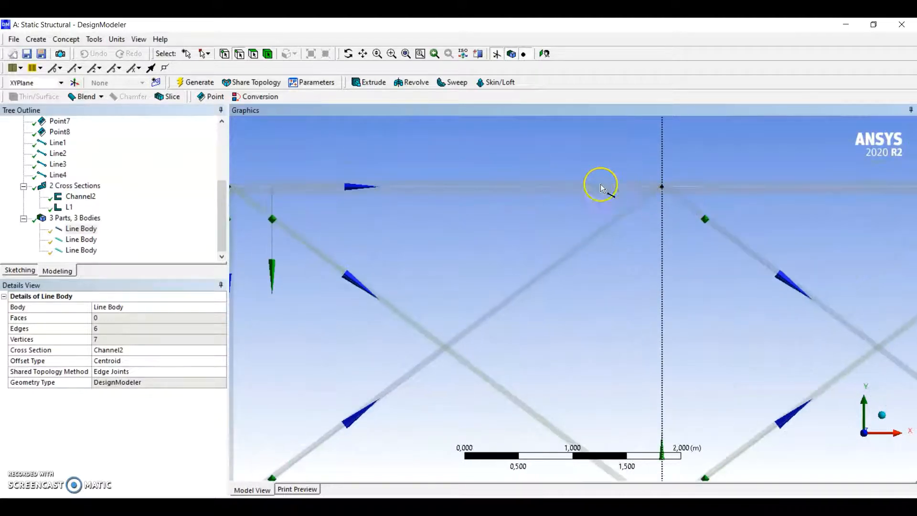
ctrl+middle_drag(533, 215, 641, 244)
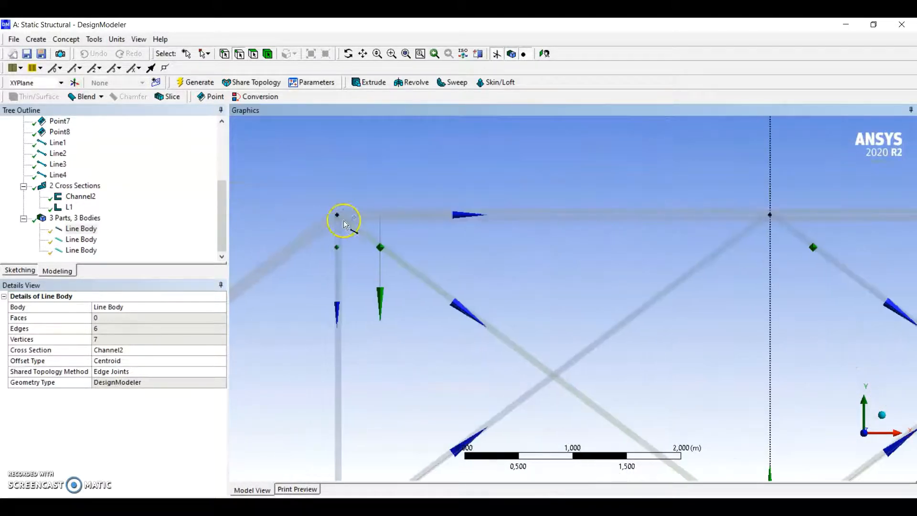
scroll(473, 213, down, 4)
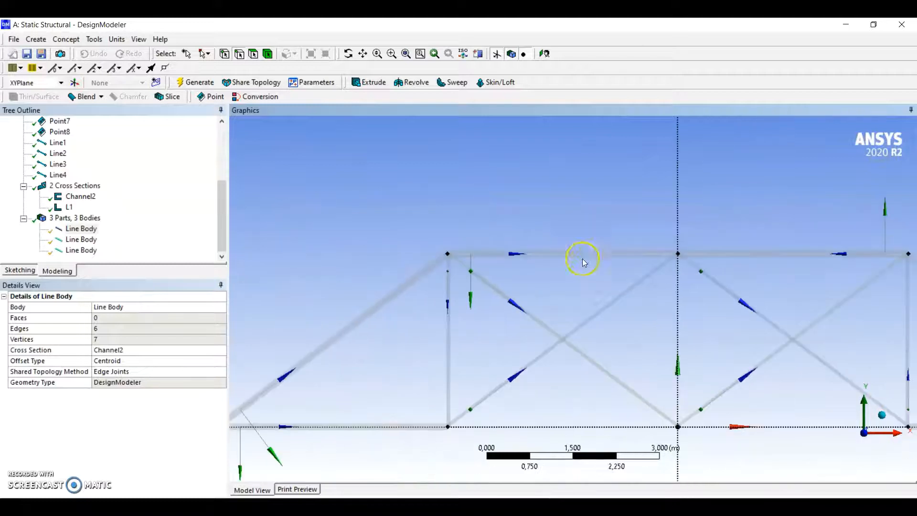
scroll(549, 251, down, 2)
scroll(577, 267, down, 2)
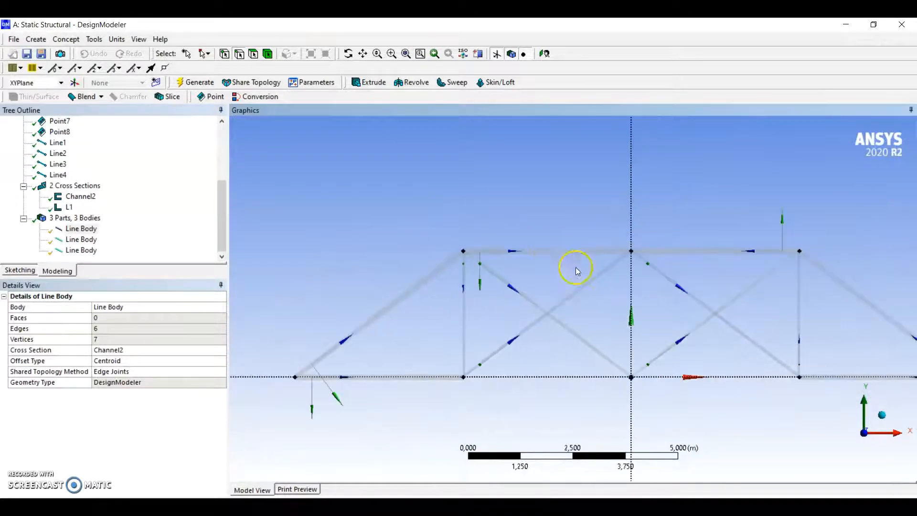
click(883, 416)
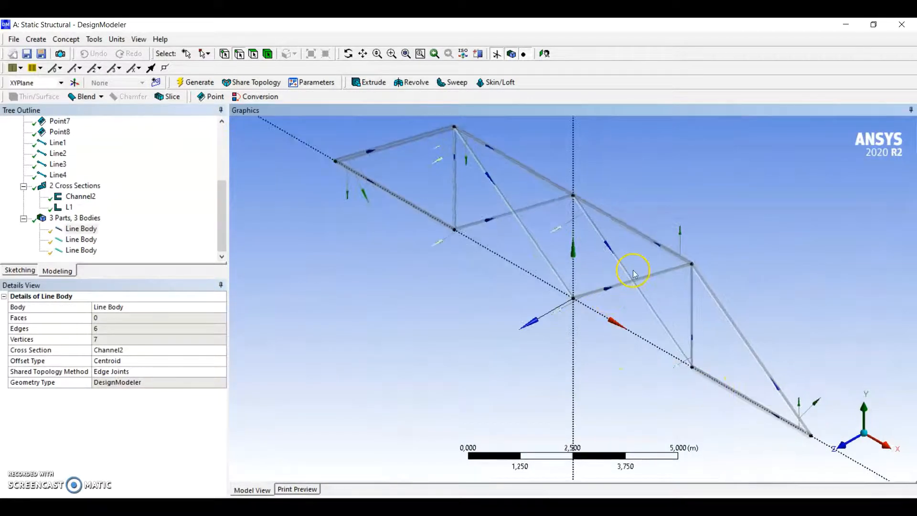
scroll(635, 269, up, 1)
scroll(617, 267, down, 1)
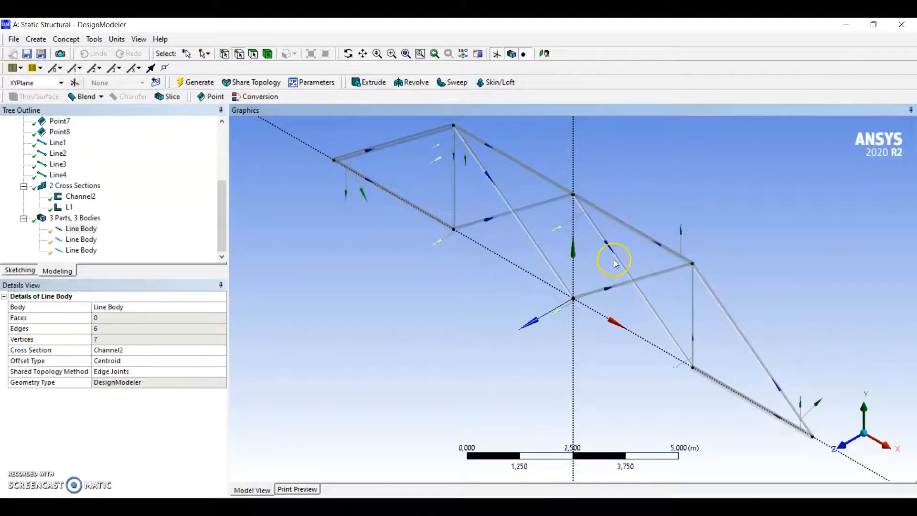
ctrl+middle_drag(614, 260, 600, 305)
scroll(599, 305, down, 2)
ctrl+middle_drag(762, 335, 761, 314)
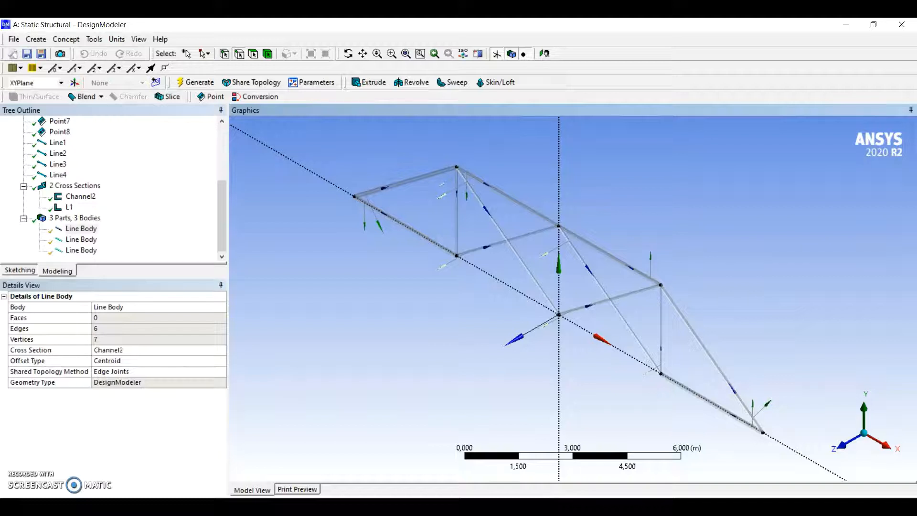
Step: Combine the three line bodies into one new part and expand it in the model tree
click(82, 236)
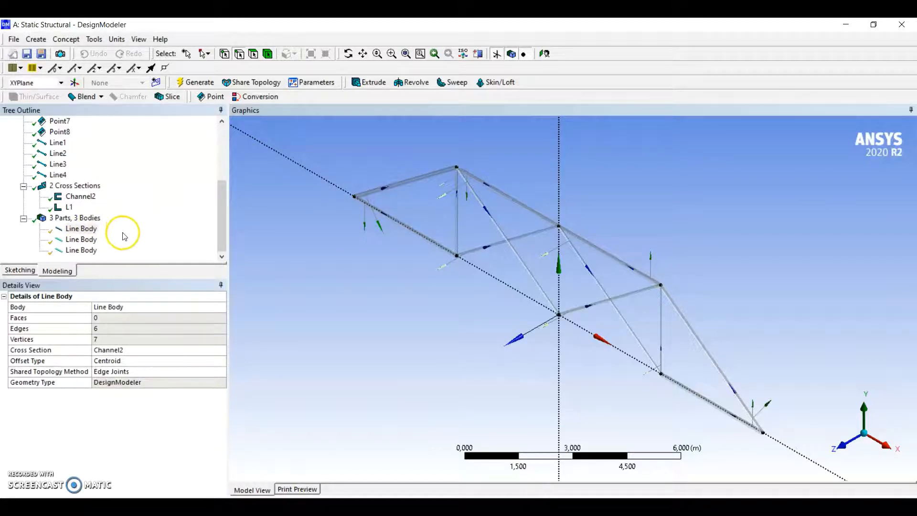
click(82, 230)
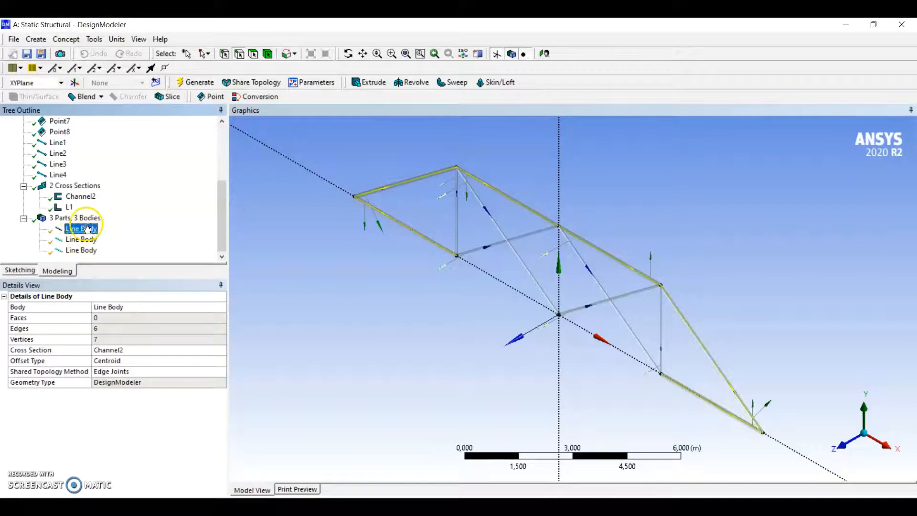
shift+click(95, 250)
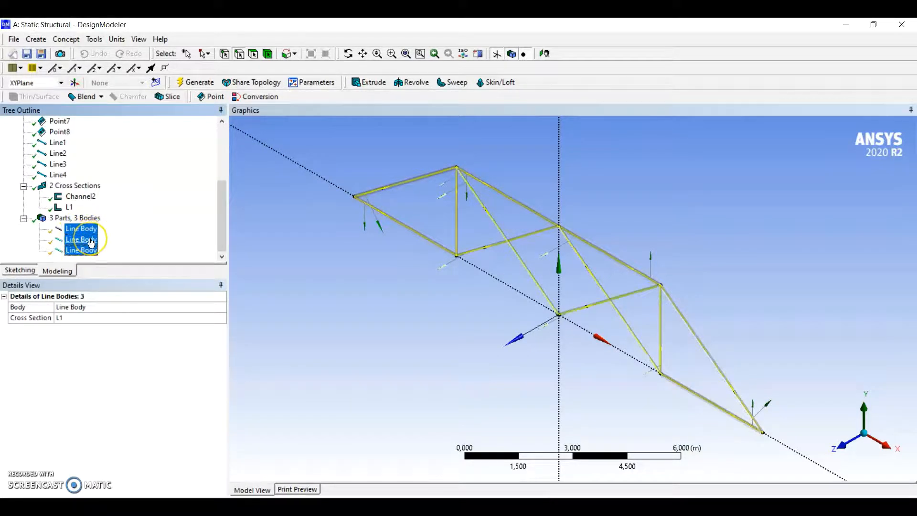
right_click(90, 241)
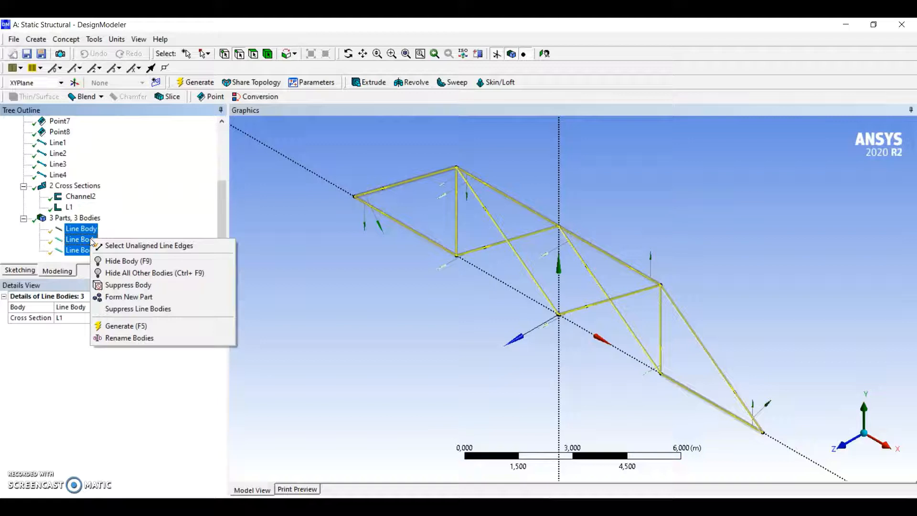
click(112, 297)
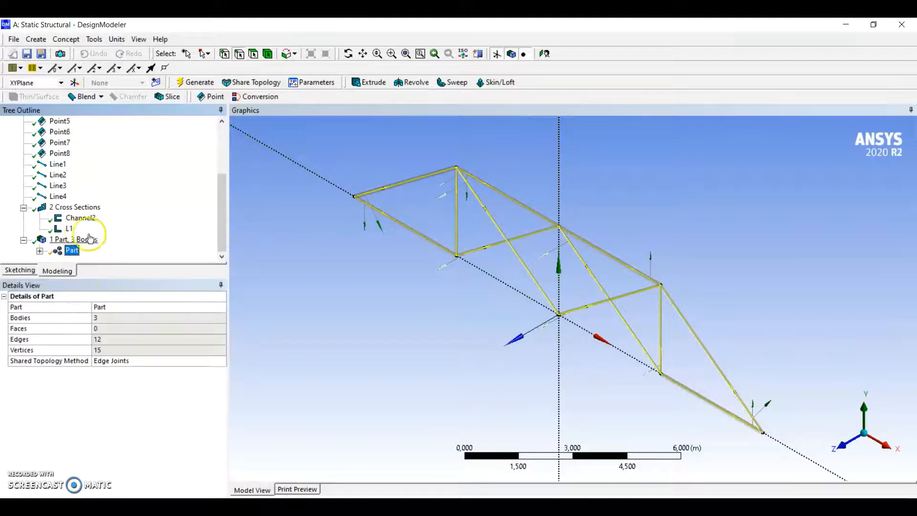
click(39, 251)
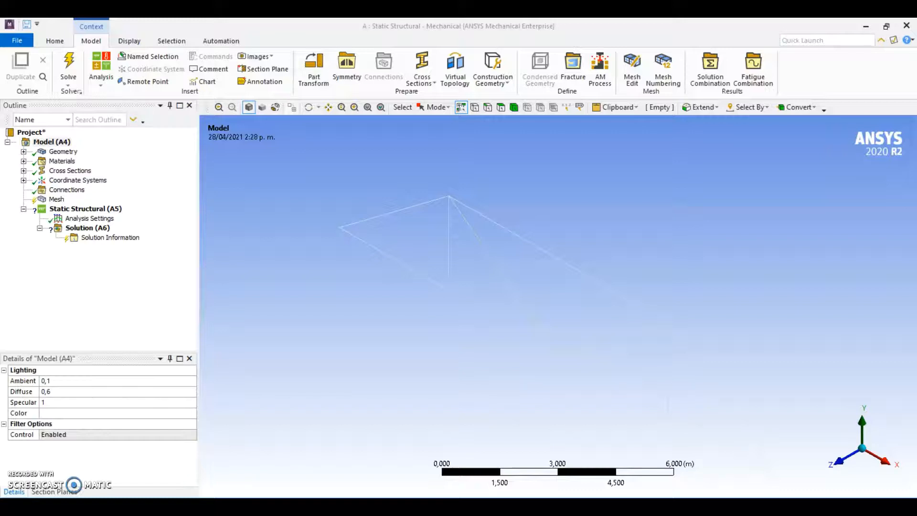
Step: In Mechanical, review the model's geometry, materials, cross sections, coordinate systems and connections
click(65, 152)
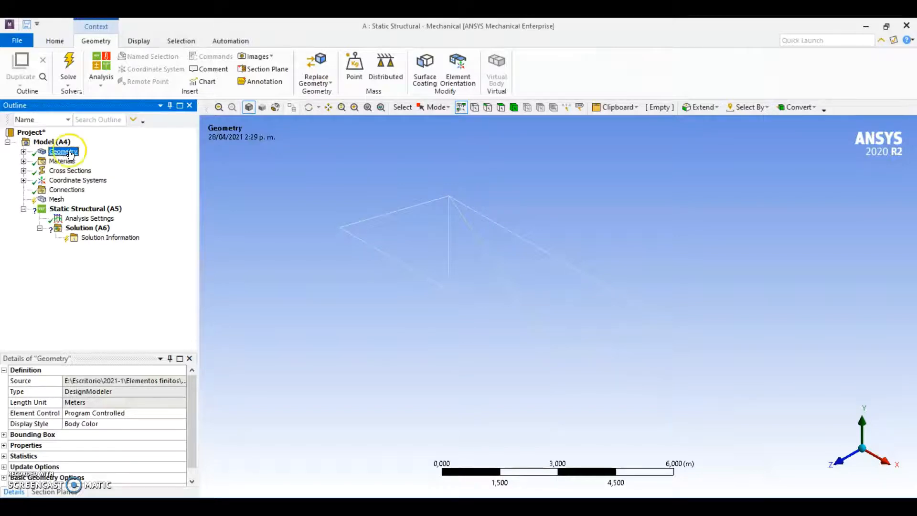
click(70, 161)
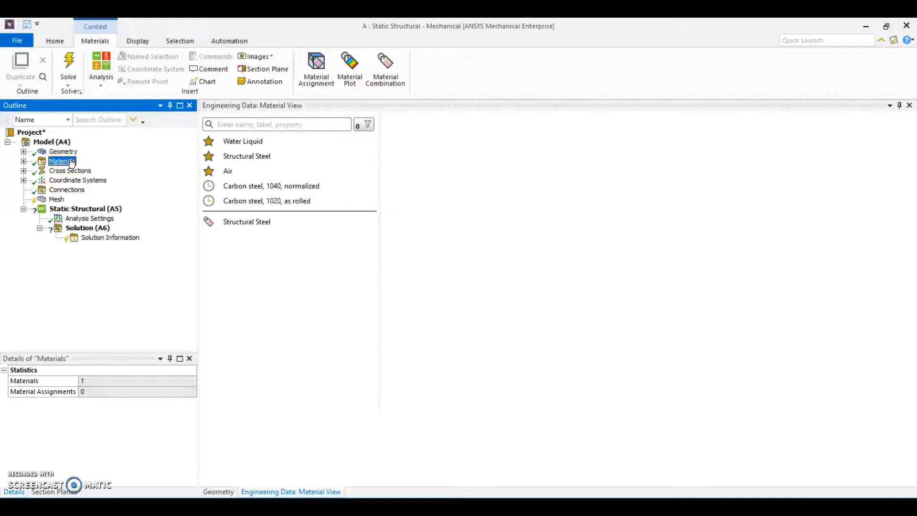
click(71, 171)
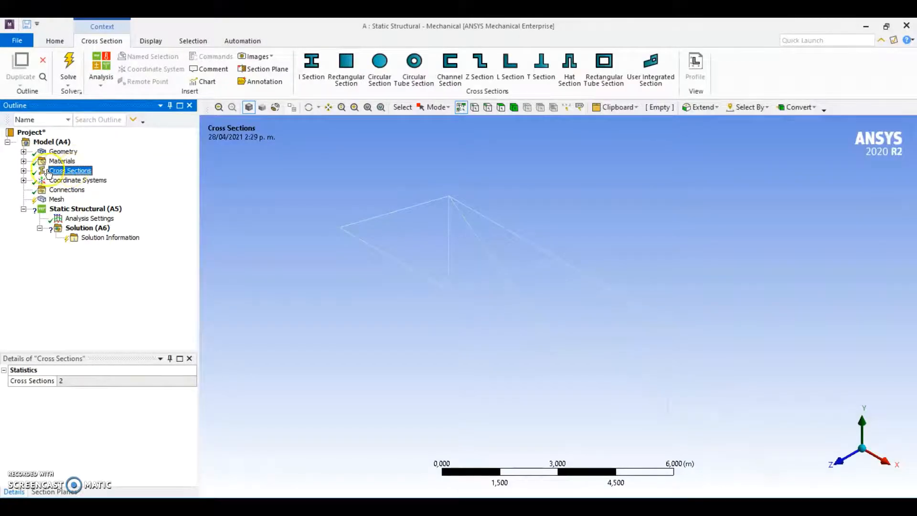
click(23, 171)
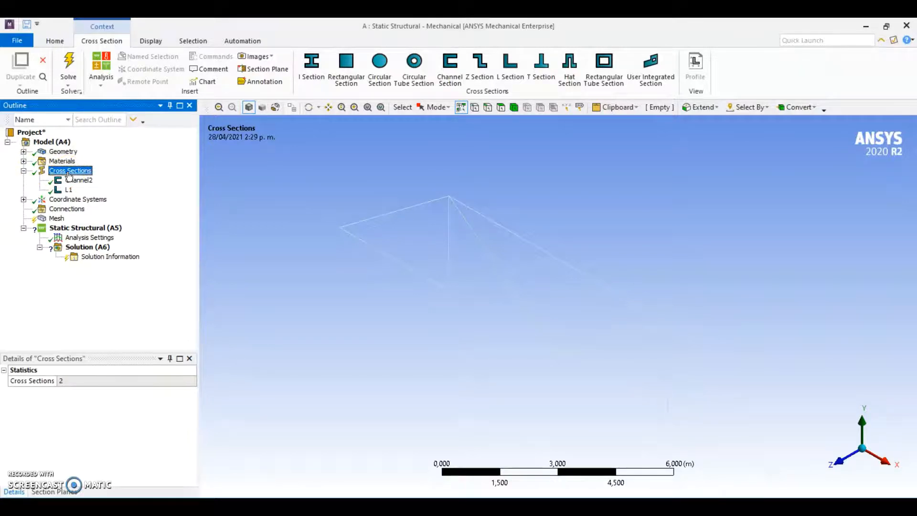
click(74, 199)
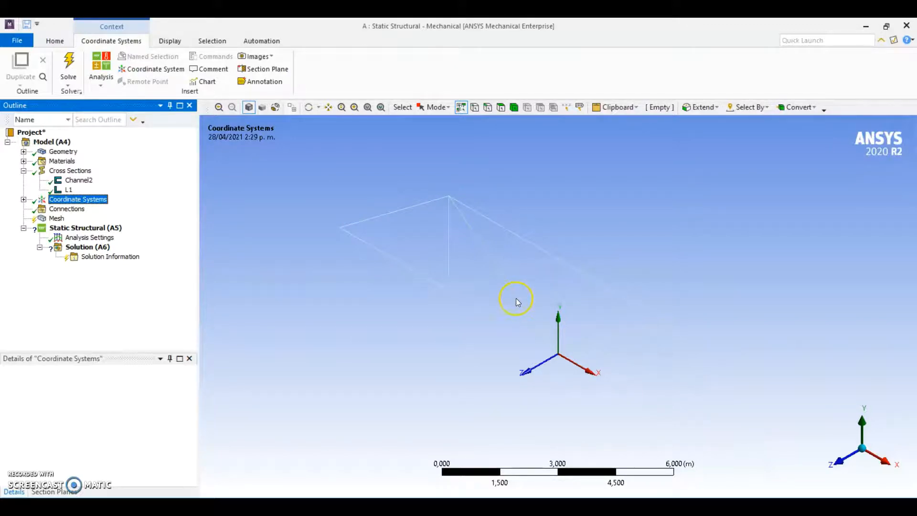
click(76, 212)
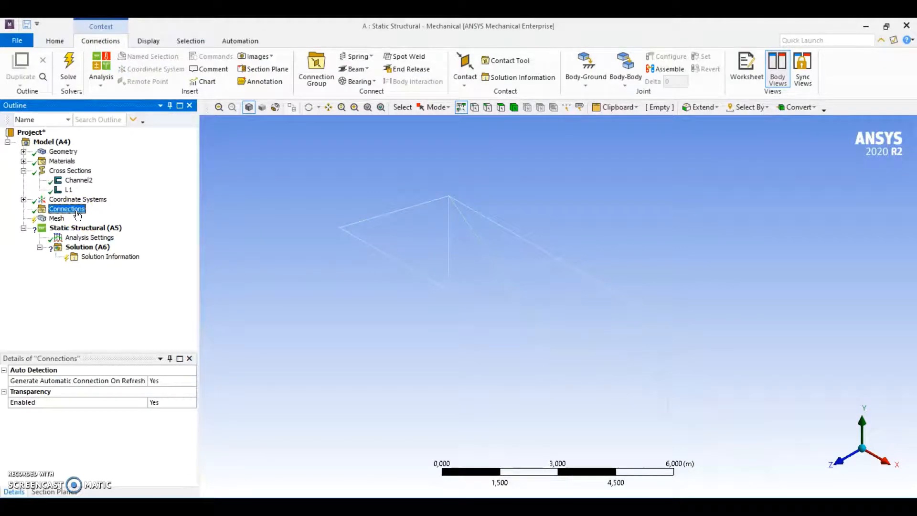
click(82, 209)
Step: Set the mesh element size to 0,2 m and generate the mesh of the truss
click(57, 218)
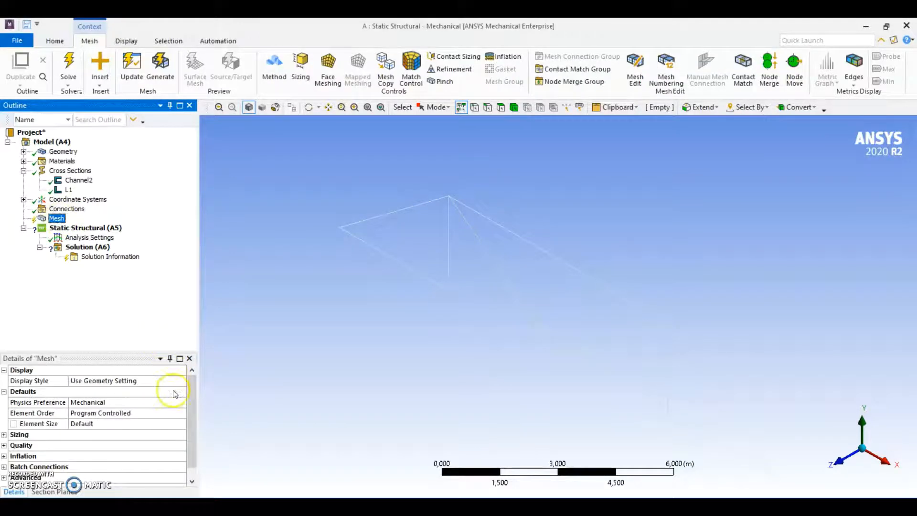
click(445, 245)
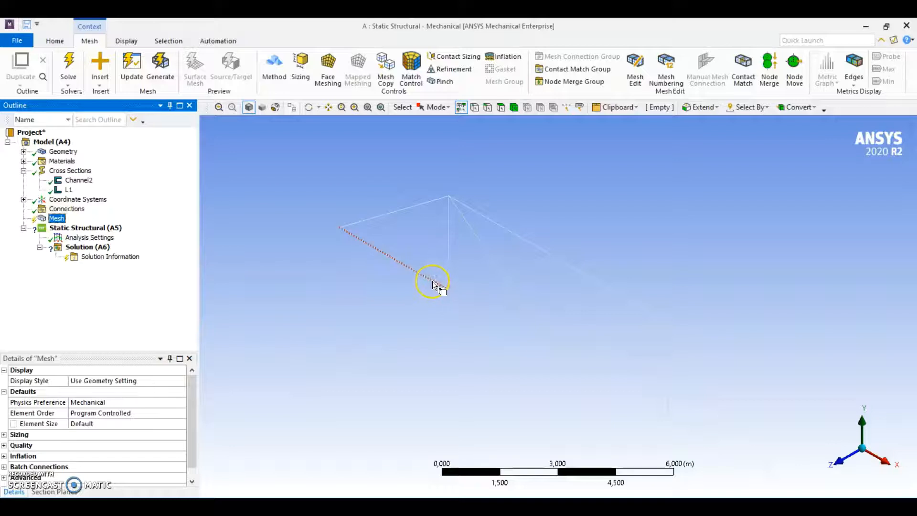
click(115, 424)
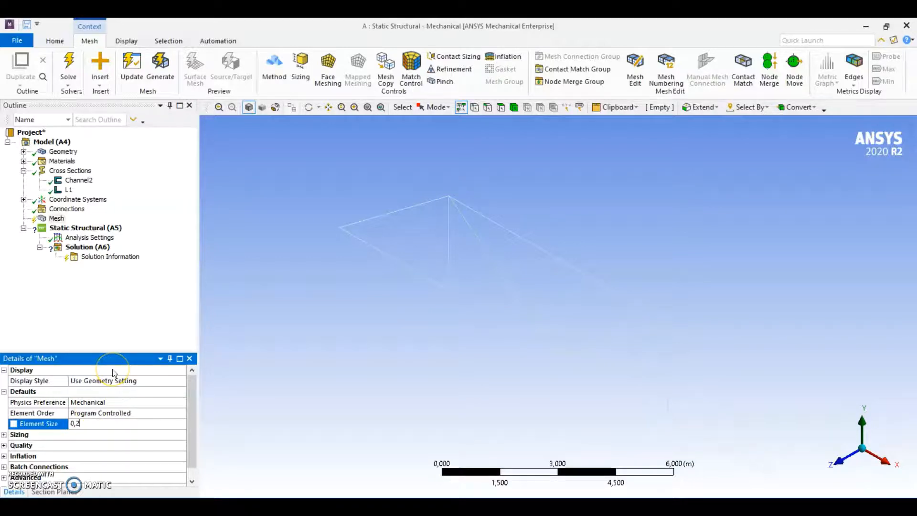
click(128, 308)
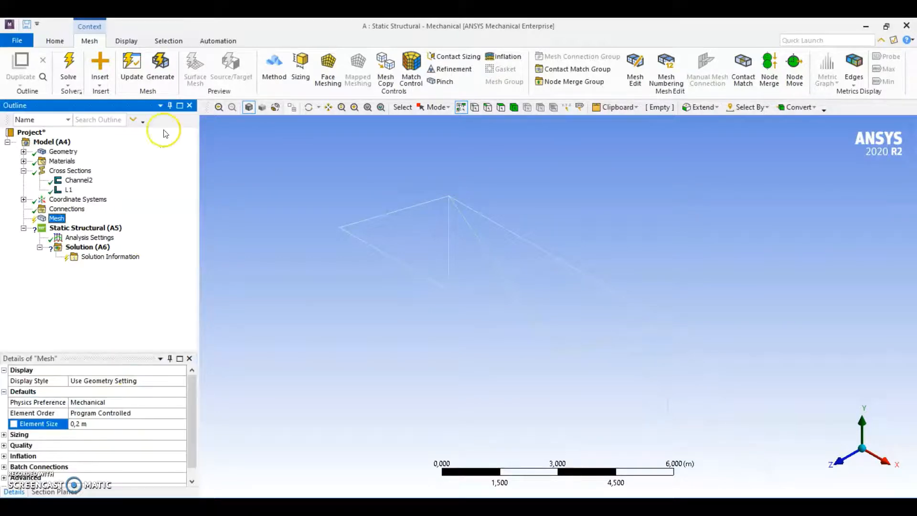
click(160, 65)
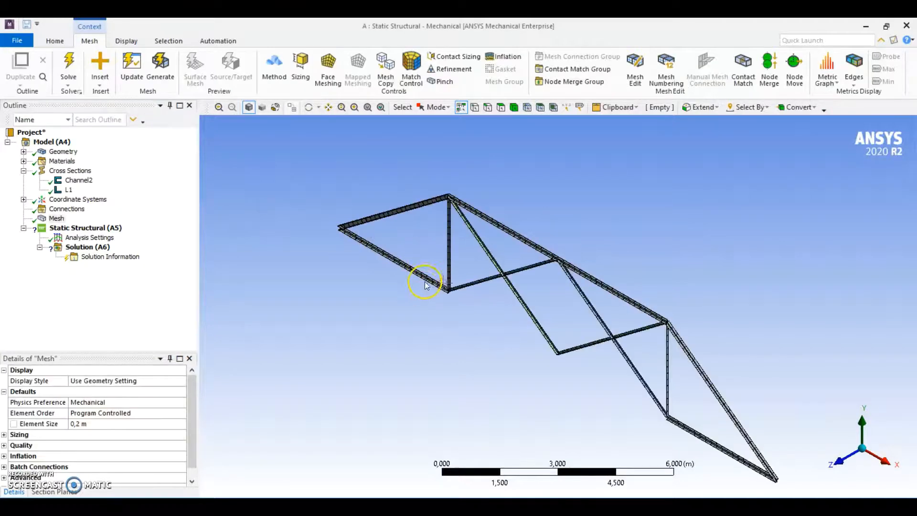
Step: Examine the generated mesh up close along the chords, verticals and diagonals, and across the whole truss in isometric view
scroll(425, 280, up, 4)
ctrl+middle_drag(448, 321, 503, 363)
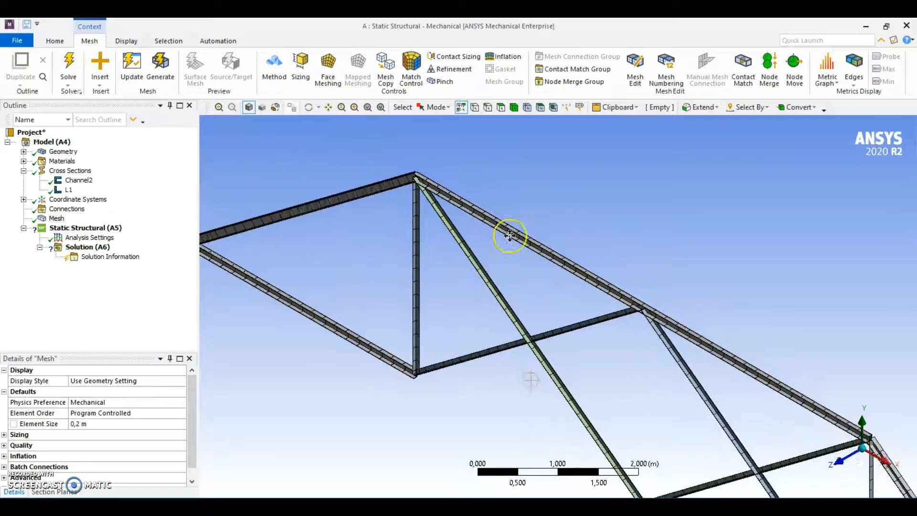
scroll(509, 224, up, 6)
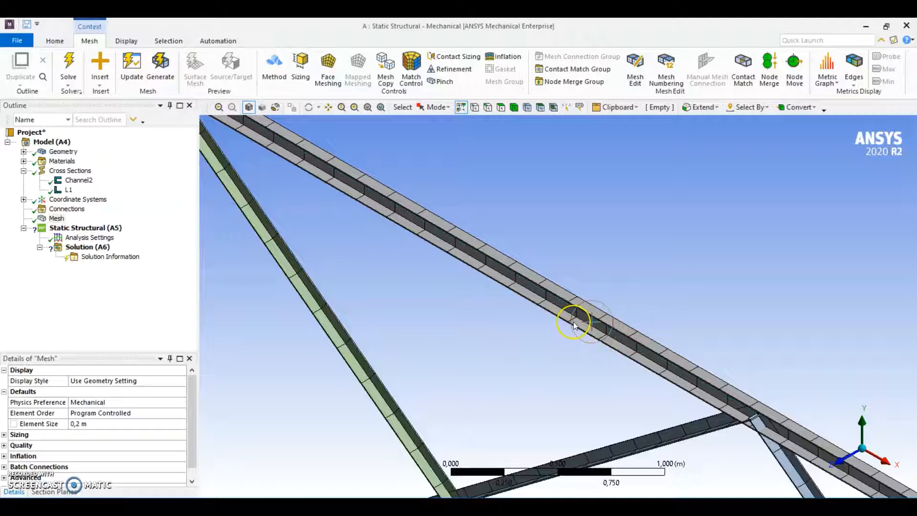
scroll(574, 326, down, 5)
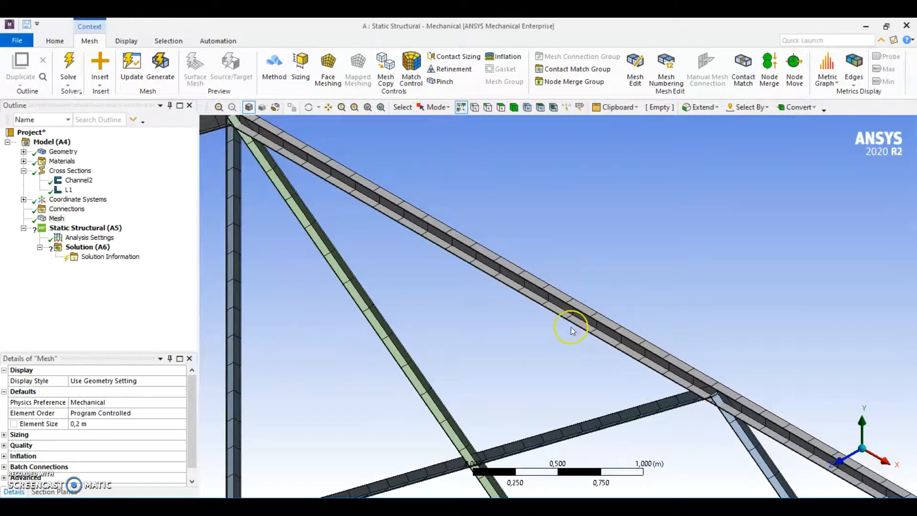
scroll(597, 258, up, 3)
scroll(548, 302, up, 3)
scroll(533, 368, down, 7)
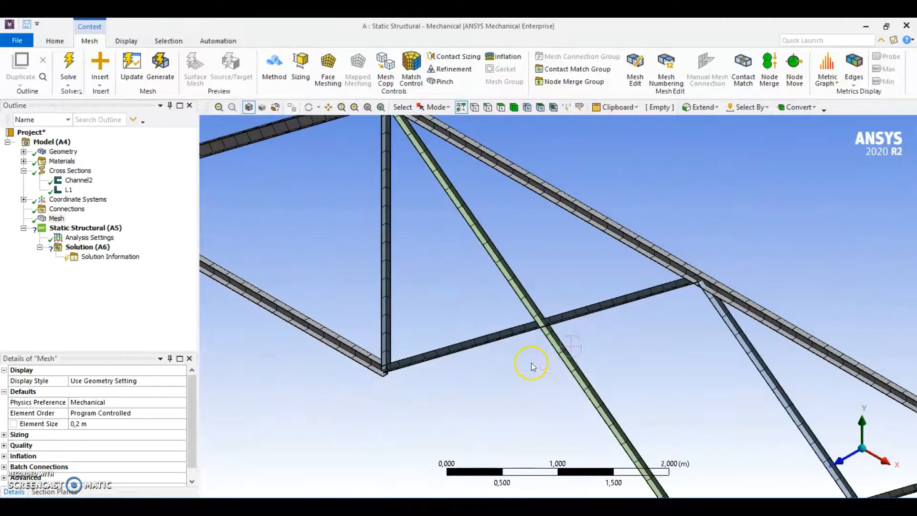
ctrl+middle_drag(594, 329, 716, 380)
scroll(381, 383, up, 5)
scroll(400, 372, down, 3)
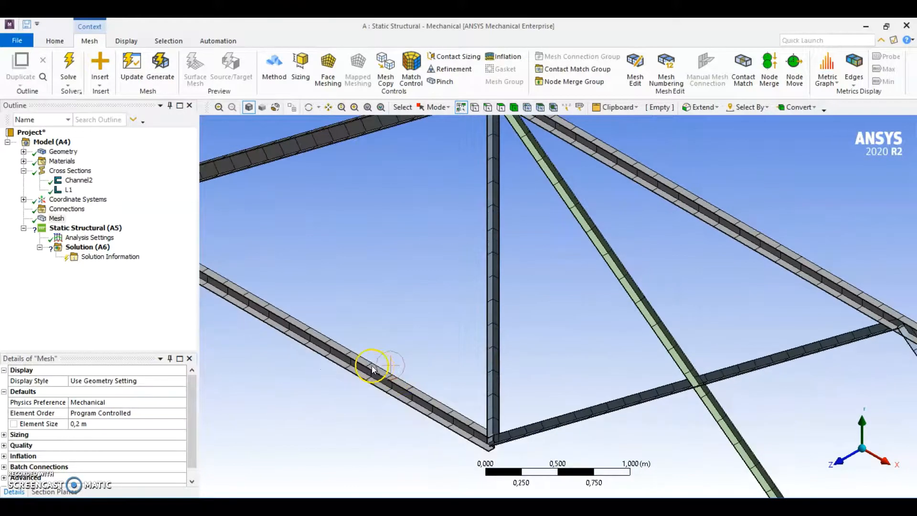
ctrl+middle_drag(378, 366, 504, 400)
scroll(497, 319, down, 2)
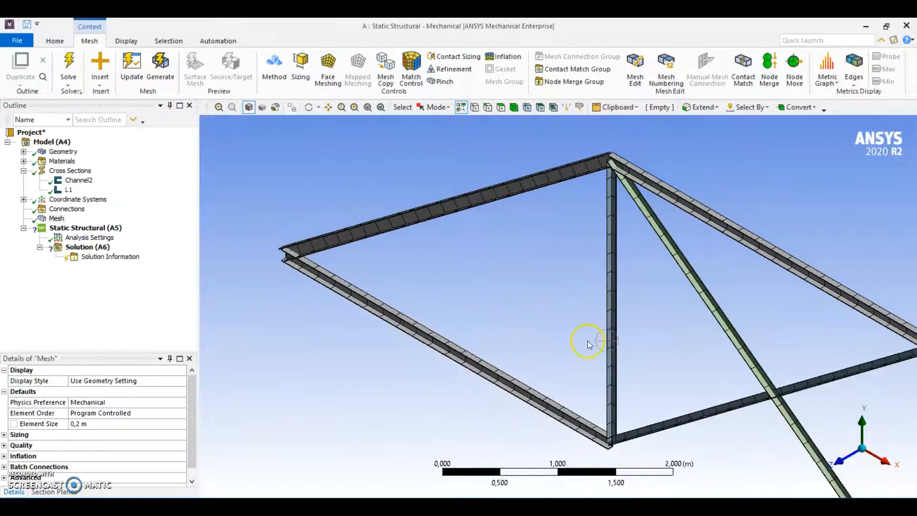
ctrl+middle_drag(647, 362, 515, 297)
scroll(516, 298, down, 3)
scroll(619, 363, up, 2)
scroll(620, 366, down, 2)
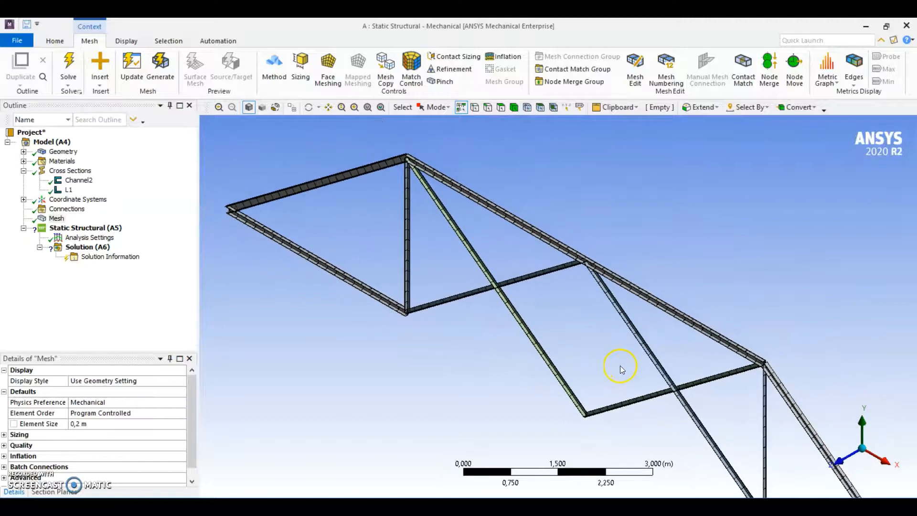
scroll(620, 365, up, 2)
ctrl+middle_drag(634, 364, 590, 328)
scroll(594, 334, down, 3)
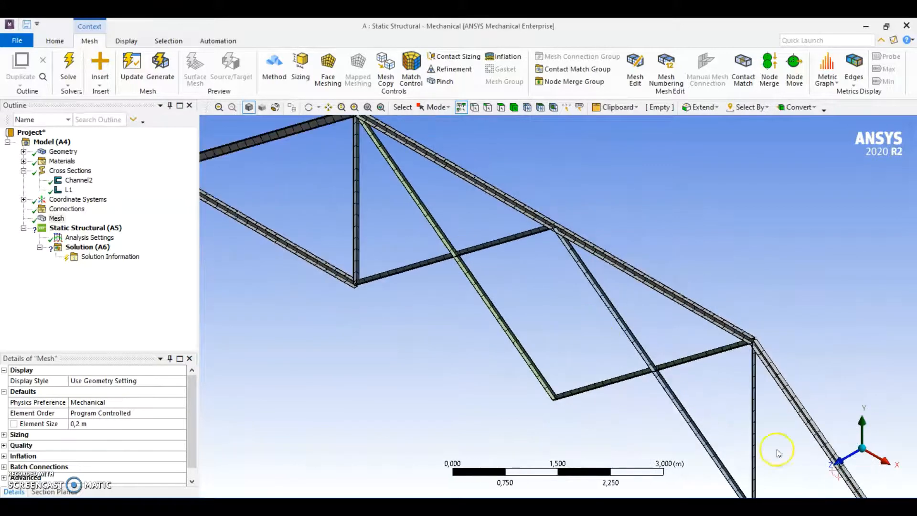
click(858, 458)
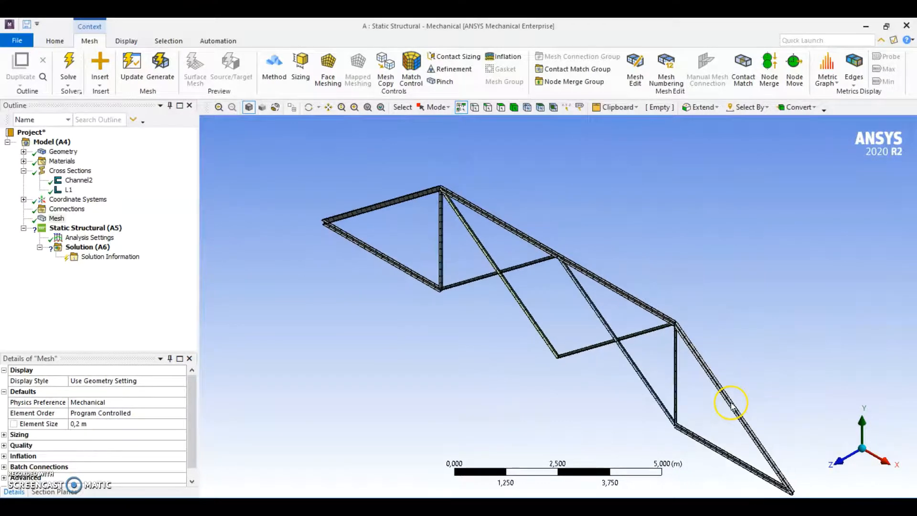
ctrl+middle_drag(724, 370, 725, 352)
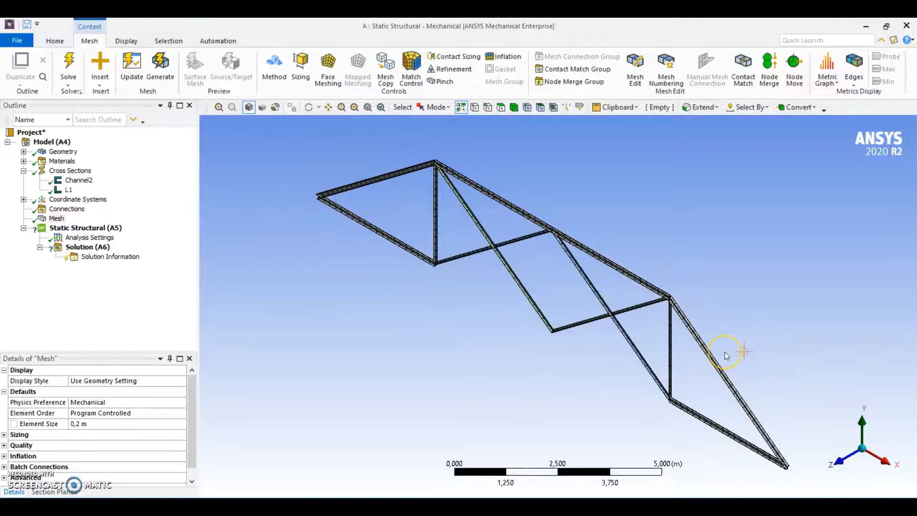
click(859, 446)
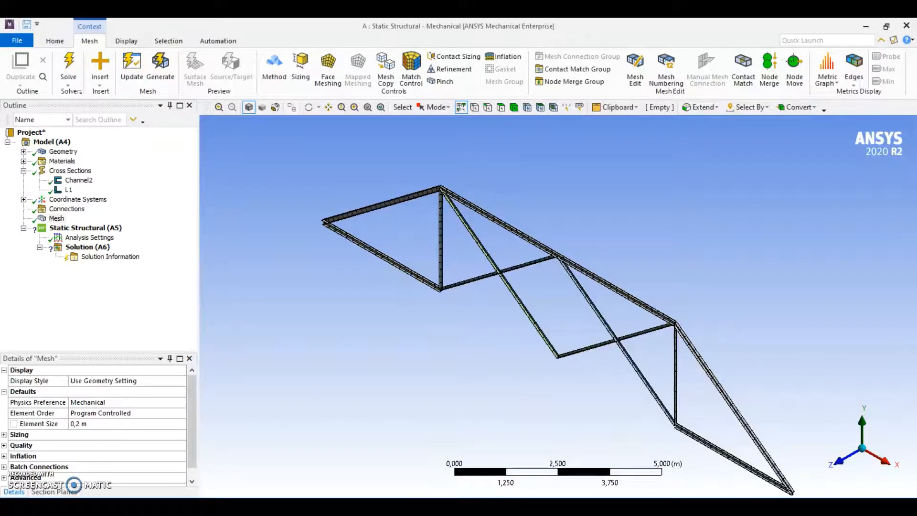
Step: Add a displacement support to the static structural analysis with its X, Y and Z components set to 0 m
click(97, 230)
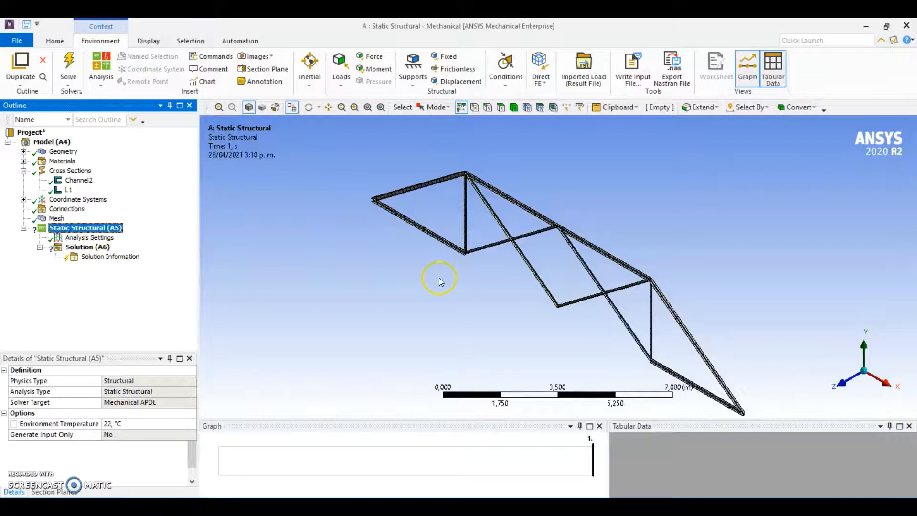
click(453, 81)
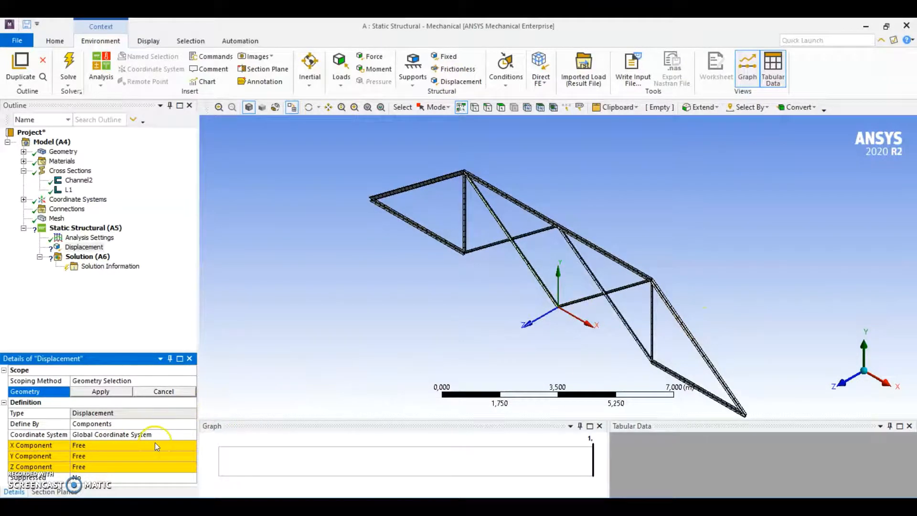
click(114, 445)
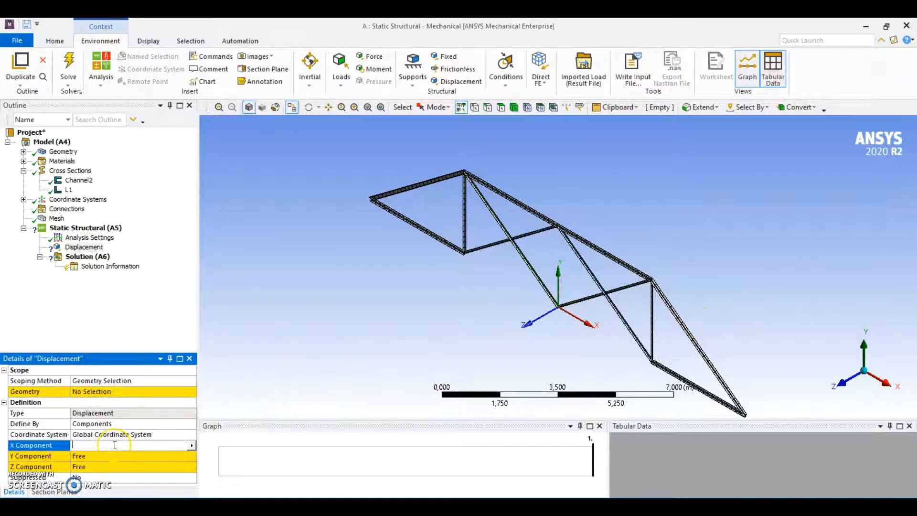
text(0)
click(103, 456)
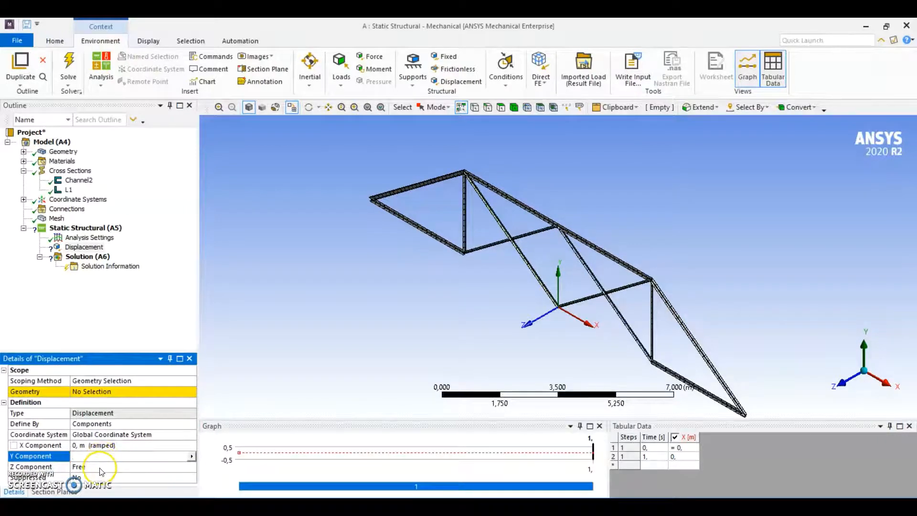
click(95, 468)
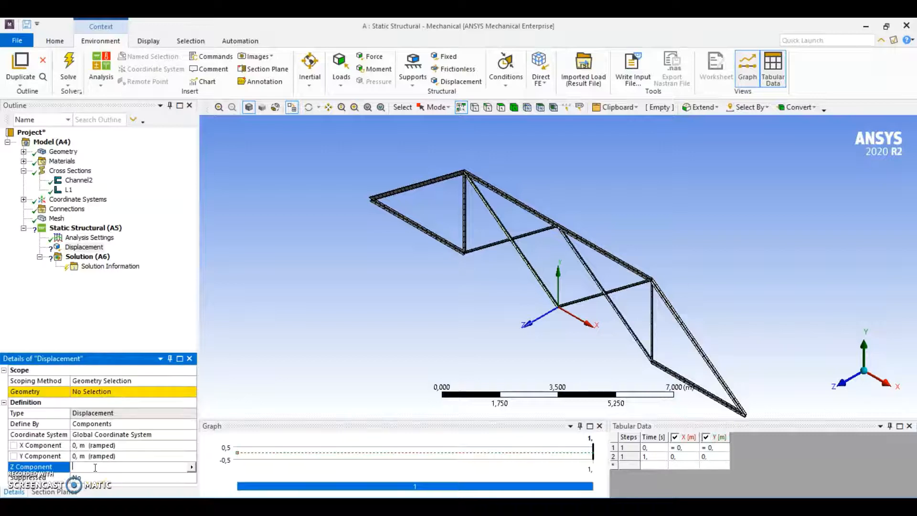
click(343, 365)
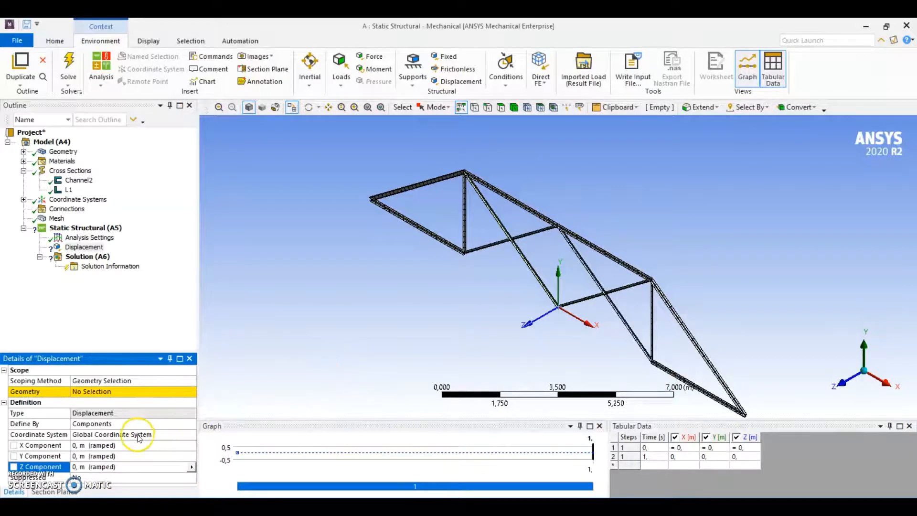
Step: Scope the fully constrained displacement support to the vertex at the truss's bottom centre joint
click(119, 391)
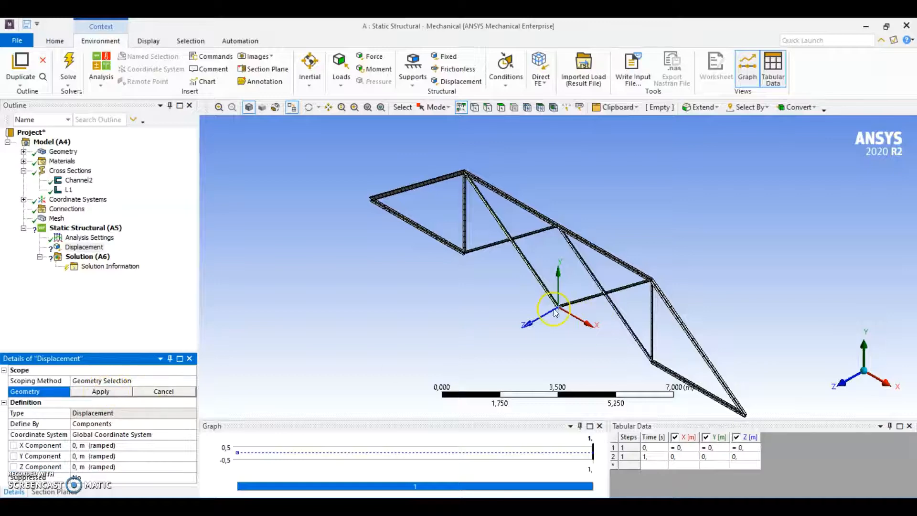
scroll(555, 312, up, 3)
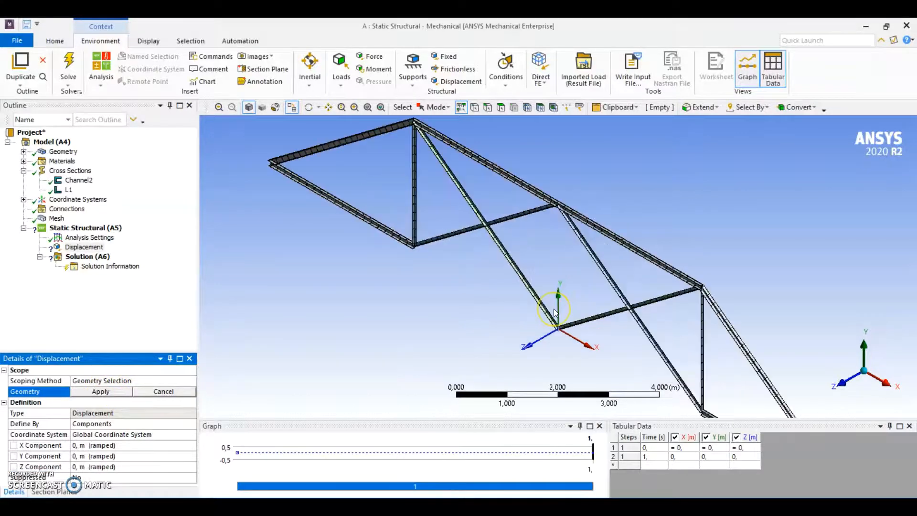
click(475, 108)
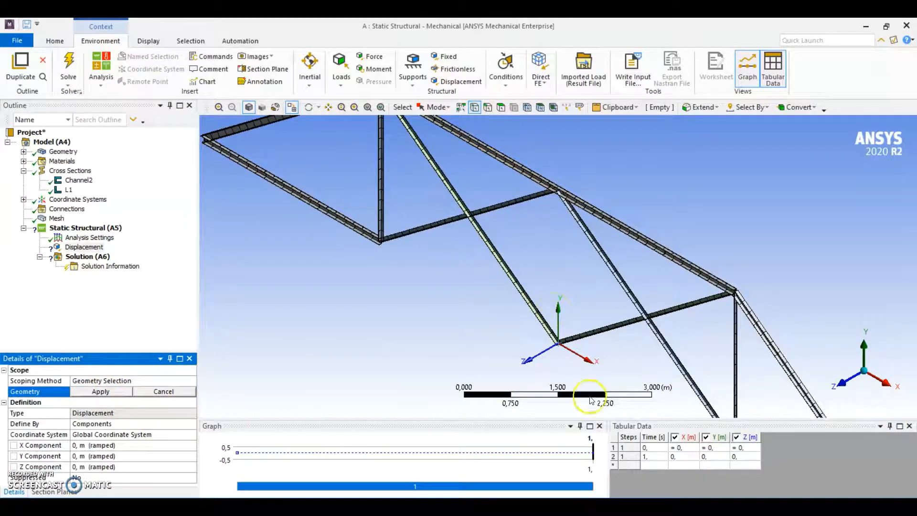
click(556, 344)
click(101, 392)
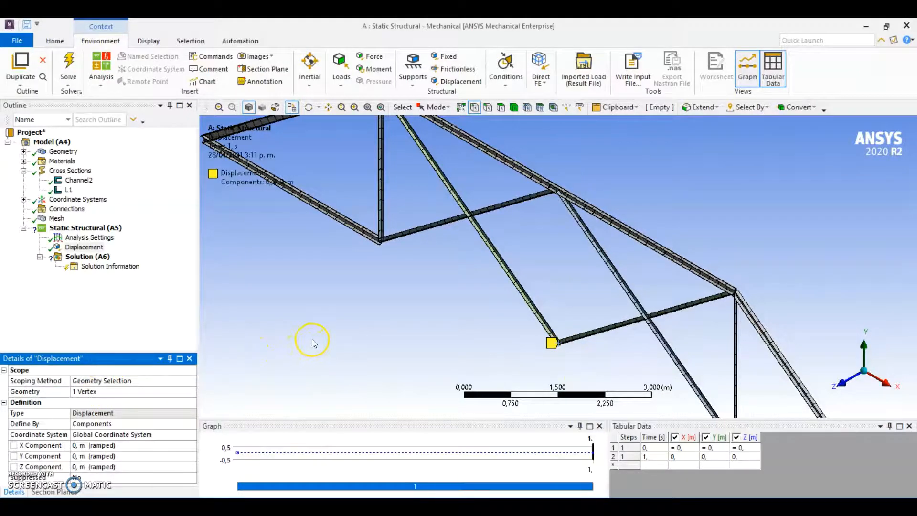
Step: Add a second displacement support scoped to the vertex at the truss's left end
scroll(312, 340, down, 4)
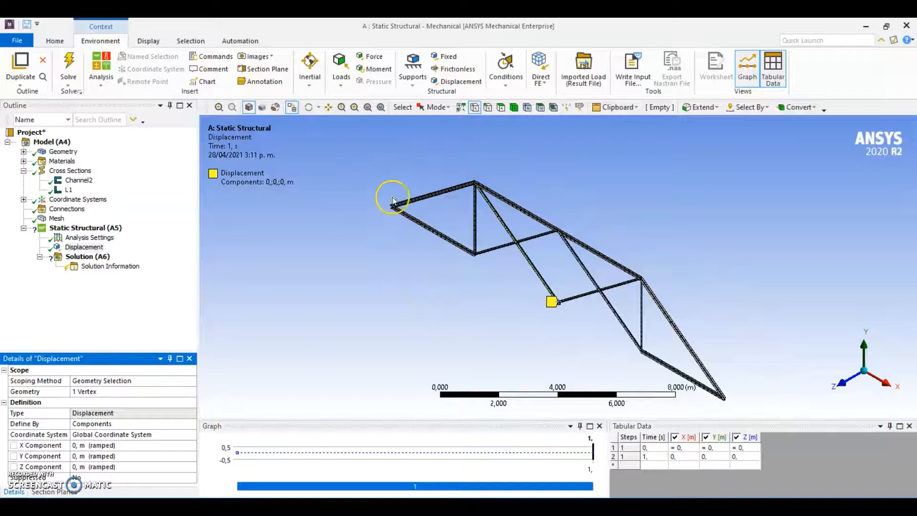
click(447, 81)
scroll(460, 314, up, 1)
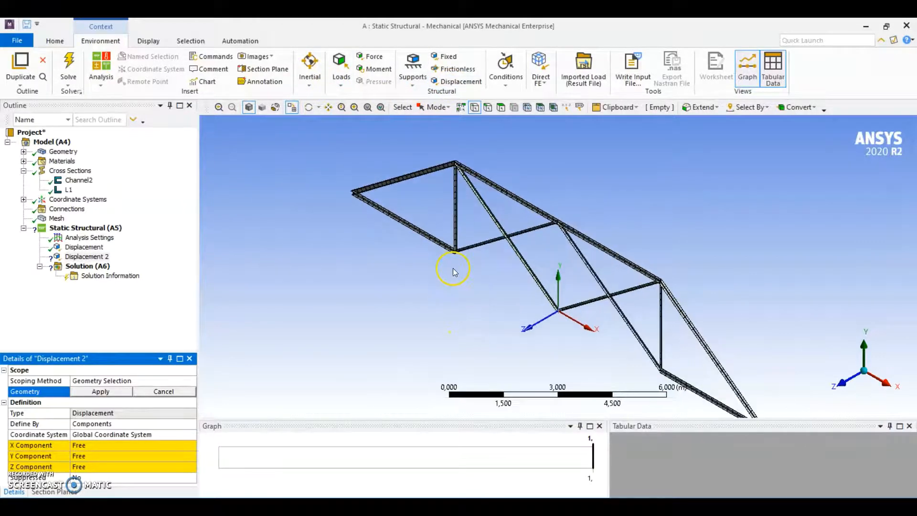
click(473, 108)
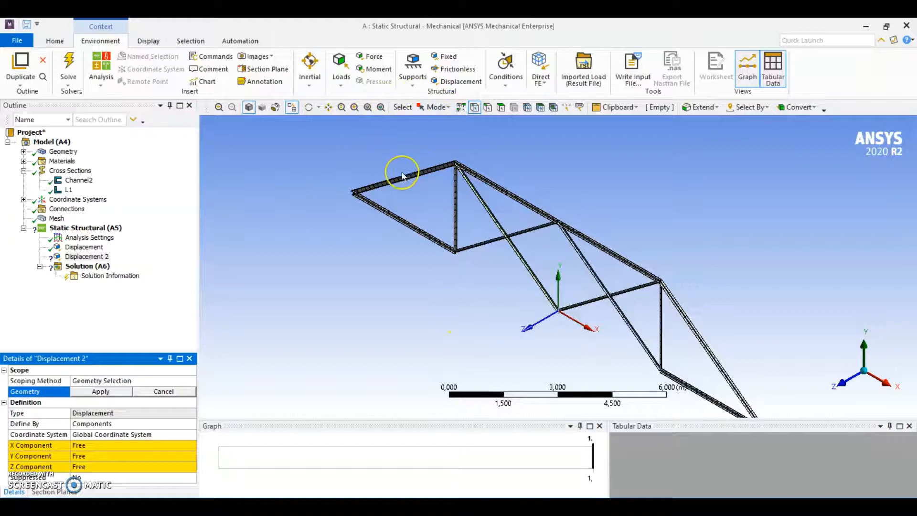
click(356, 193)
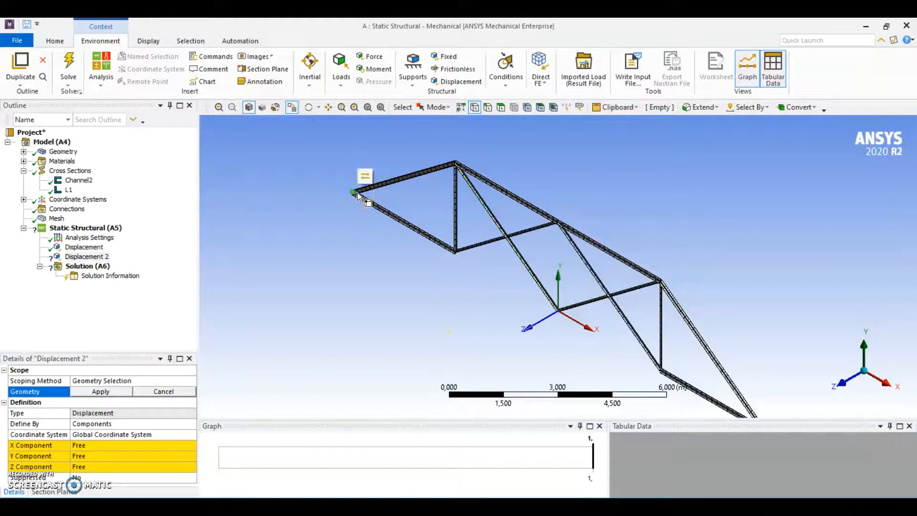
click(119, 392)
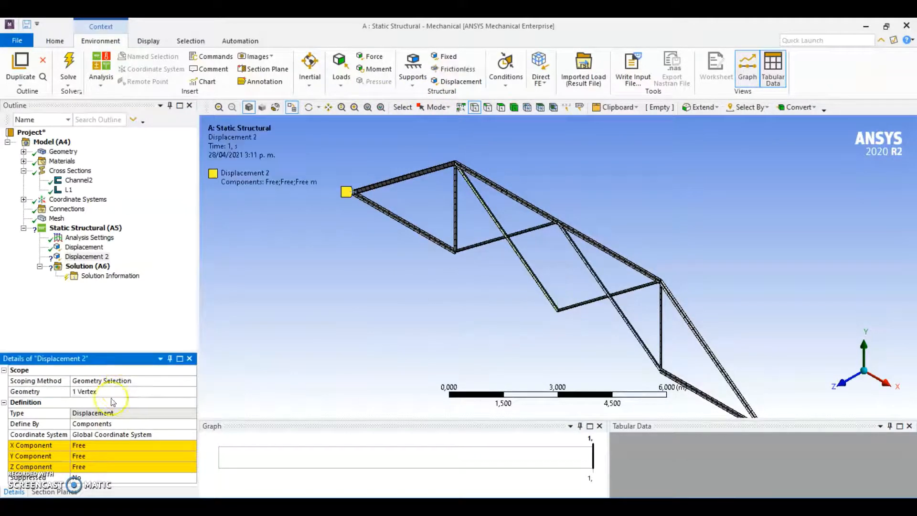
Step: Set the left end support's Y and Z components to 0 m, leaving X free
click(92, 457)
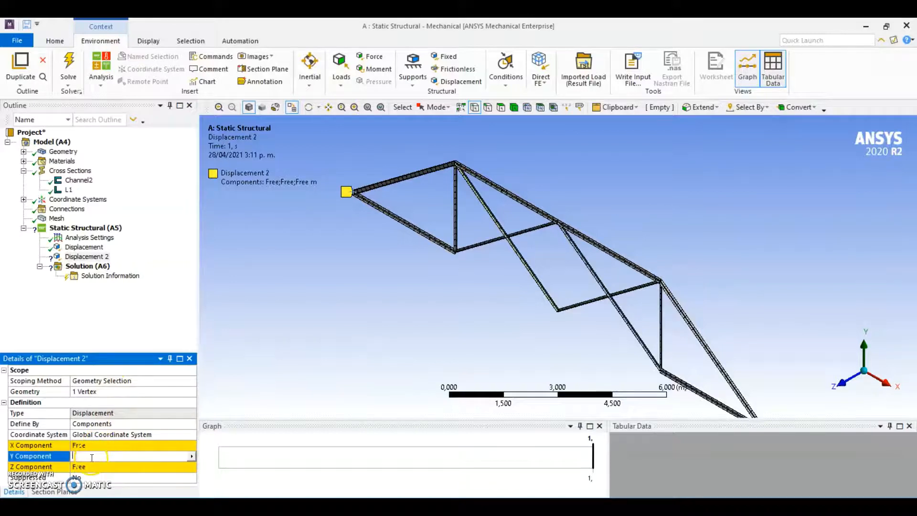
text(0)
click(90, 466)
text(0)
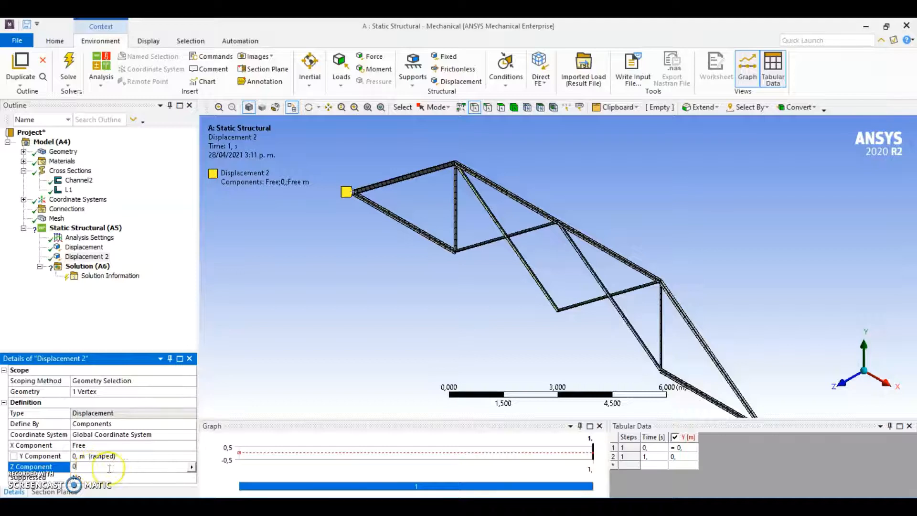
key(Return)
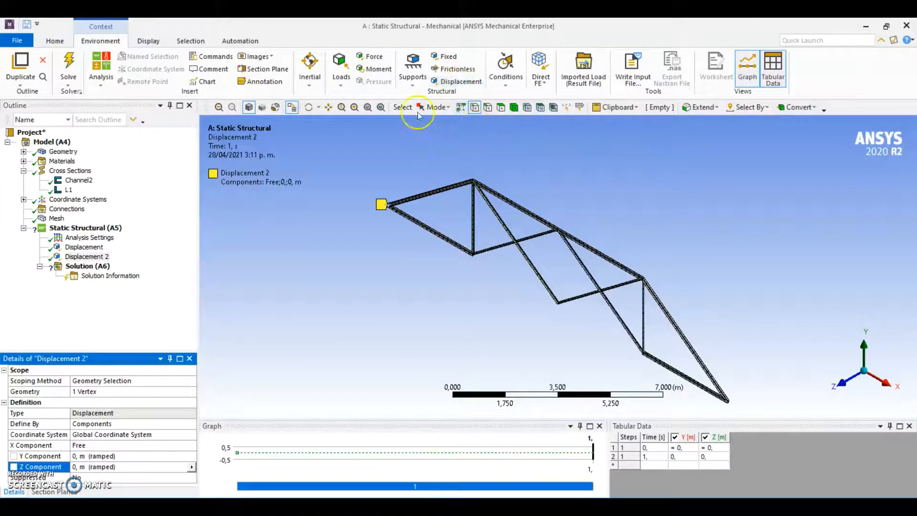
Step: Add a third displacement support at the truss's right end vertex, with Y and Z components of 0 m and X free
click(463, 81)
click(727, 400)
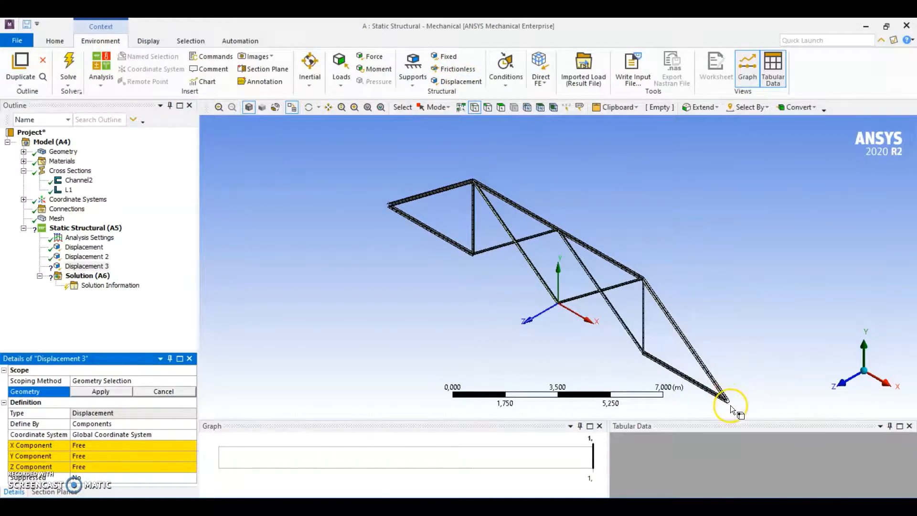
click(103, 393)
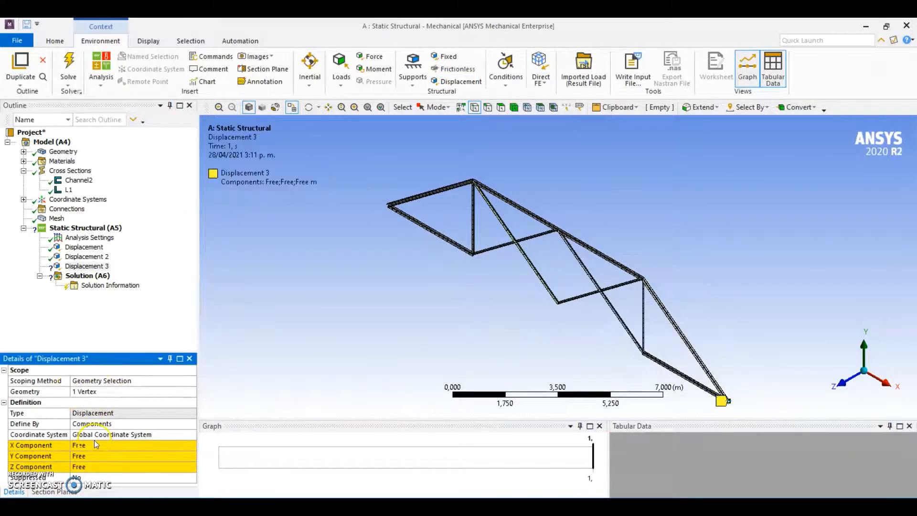
click(93, 454)
text(0)
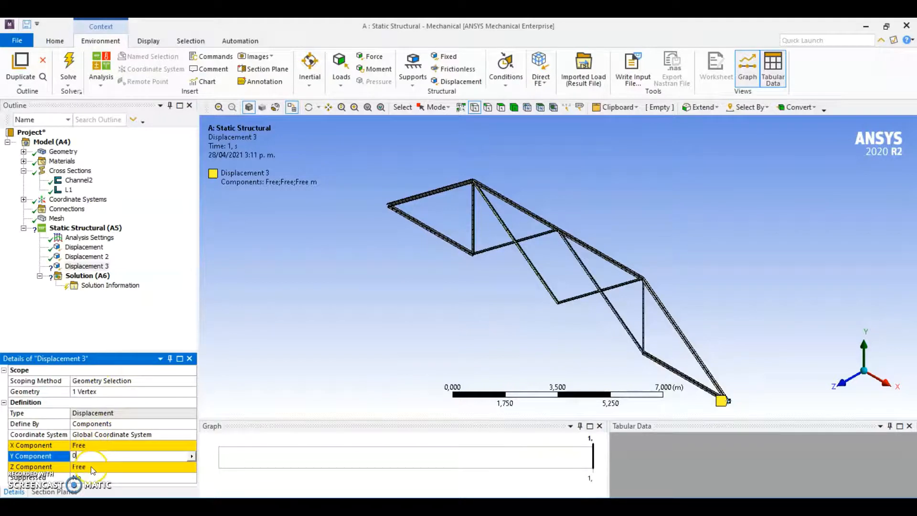
click(91, 466)
text(0)
key(Return)
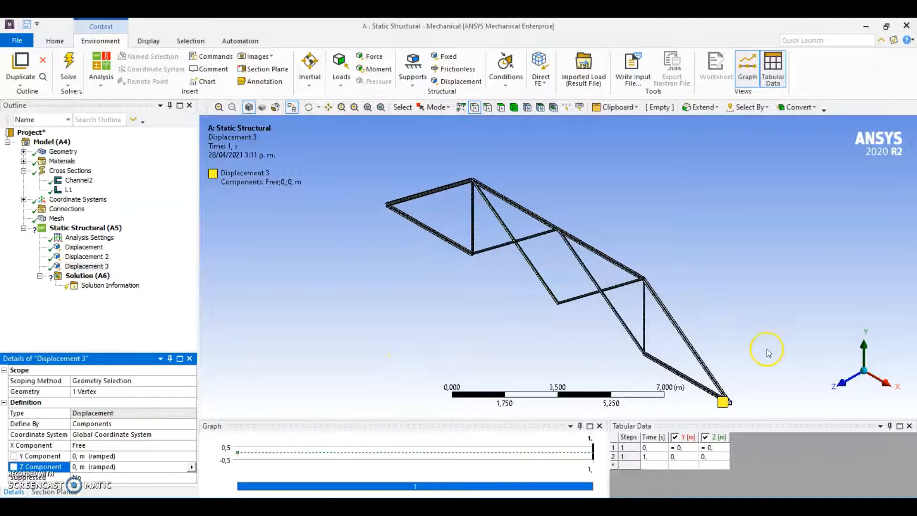
Step: Add a force scoped to the vertex at the left end of the top chord
scroll(497, 278, down, 1)
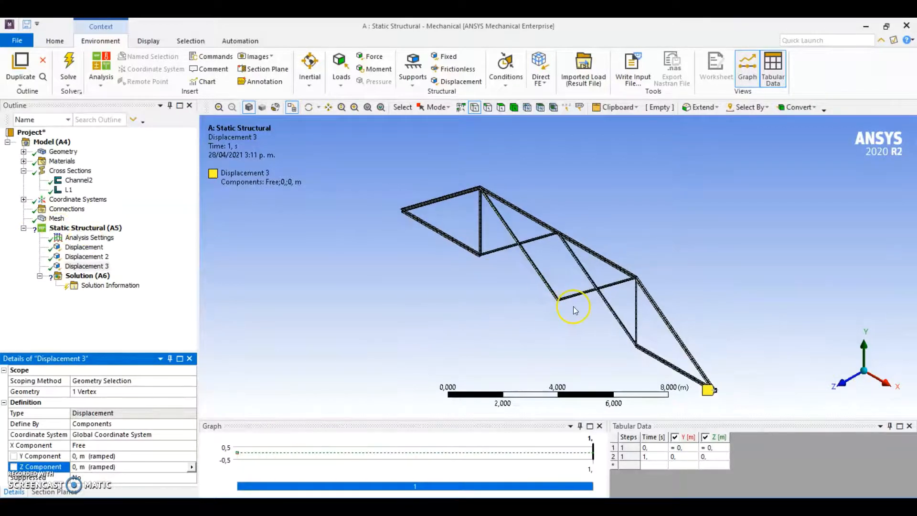
ctrl+middle_drag(584, 329, 573, 318)
scroll(574, 317, up, 1)
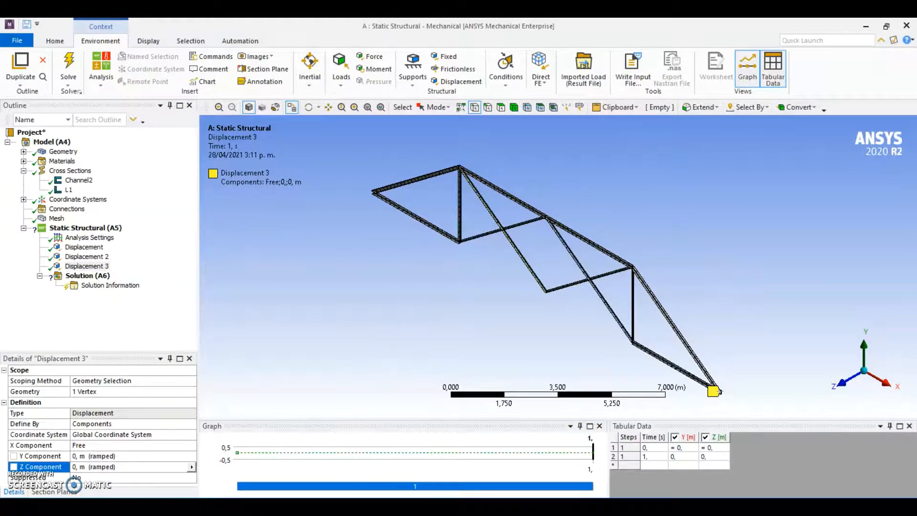
click(371, 57)
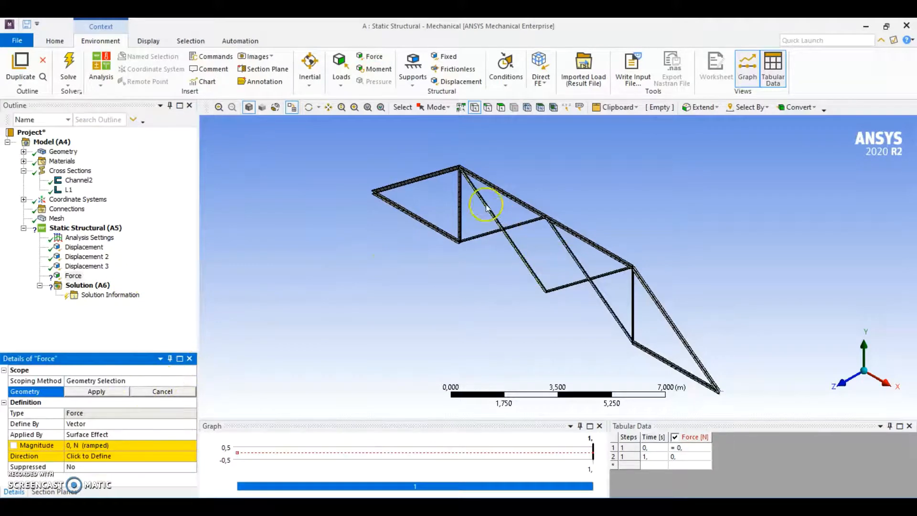
scroll(529, 277, up, 5)
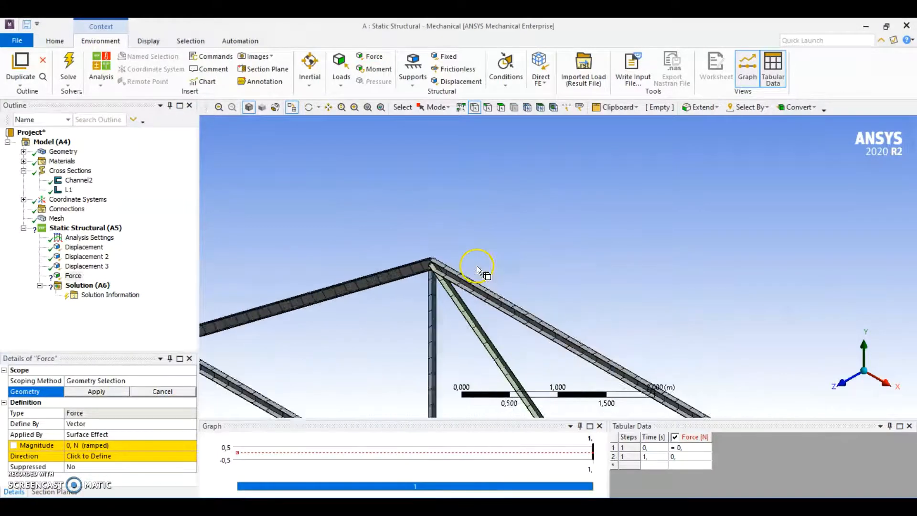
scroll(477, 269, up, 3)
click(366, 262)
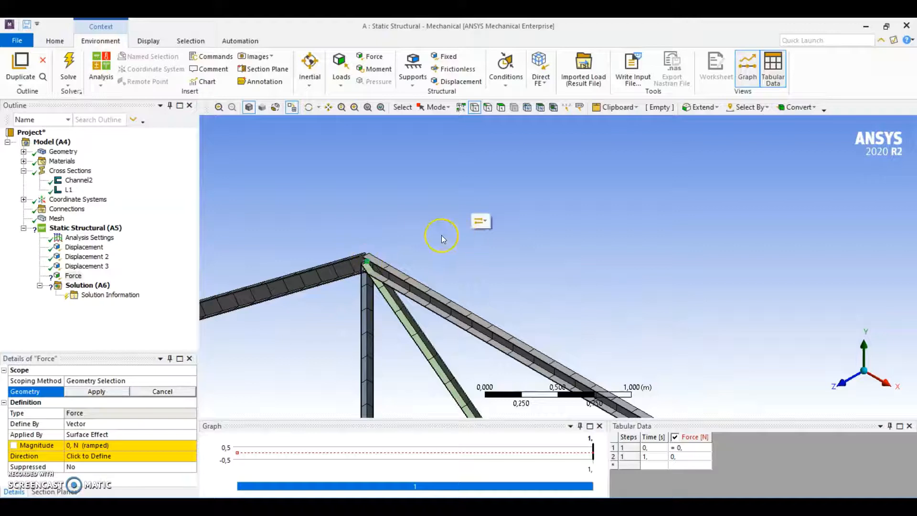
ctrl+middle_drag(440, 232, 568, 210)
click(117, 395)
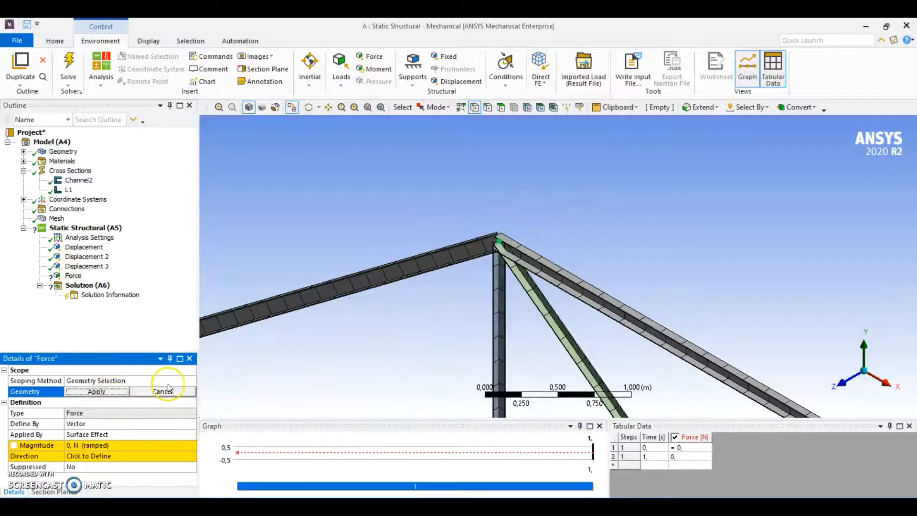
Step: Define the force by components and set its Y component to -3000 N
click(103, 424)
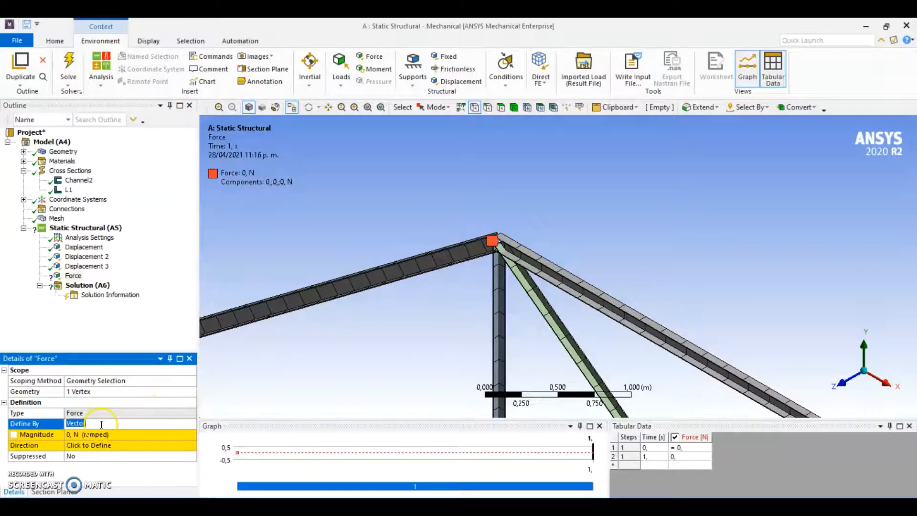
click(191, 424)
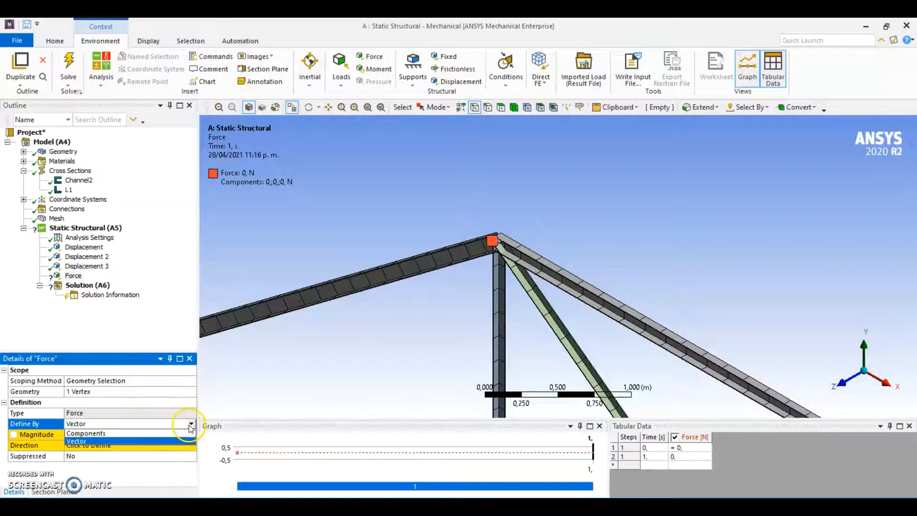
click(98, 433)
click(130, 458)
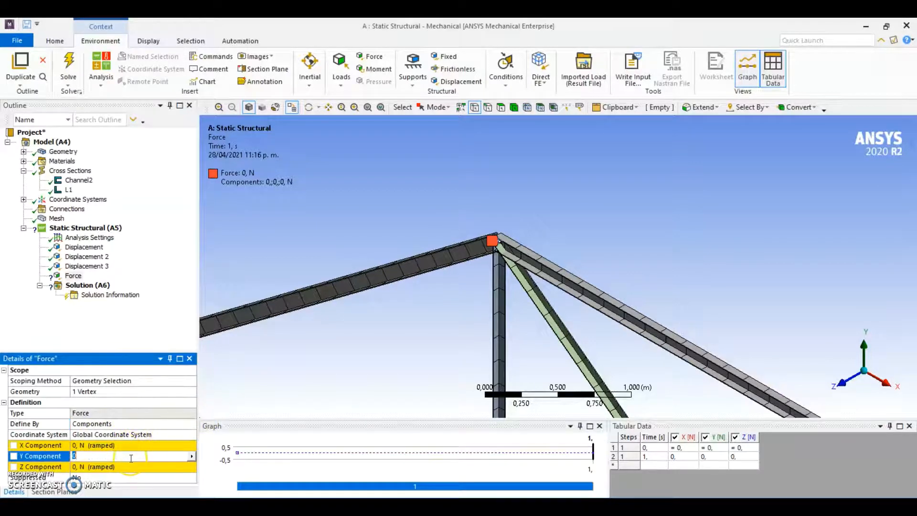
text(-3000)
key(Return)
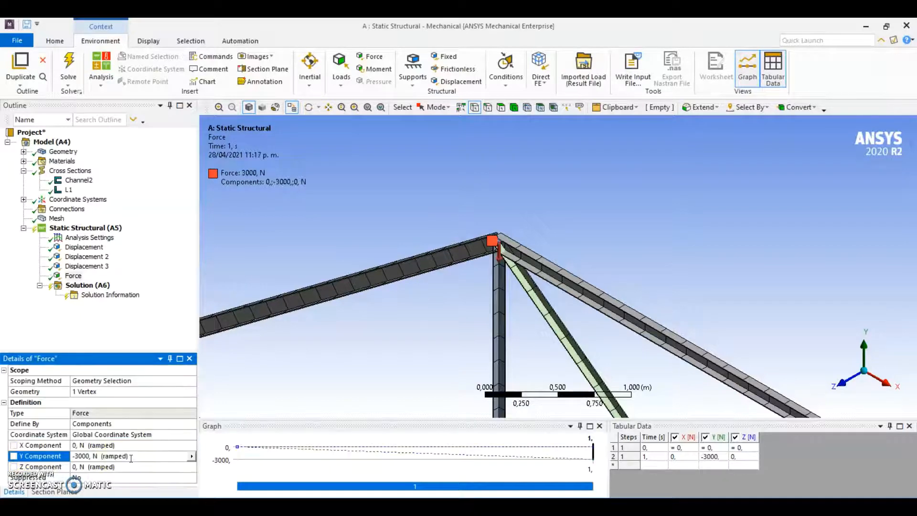
Step: Review all the supports and the applied force together on the truss in front view
scroll(456, 315, down, 5)
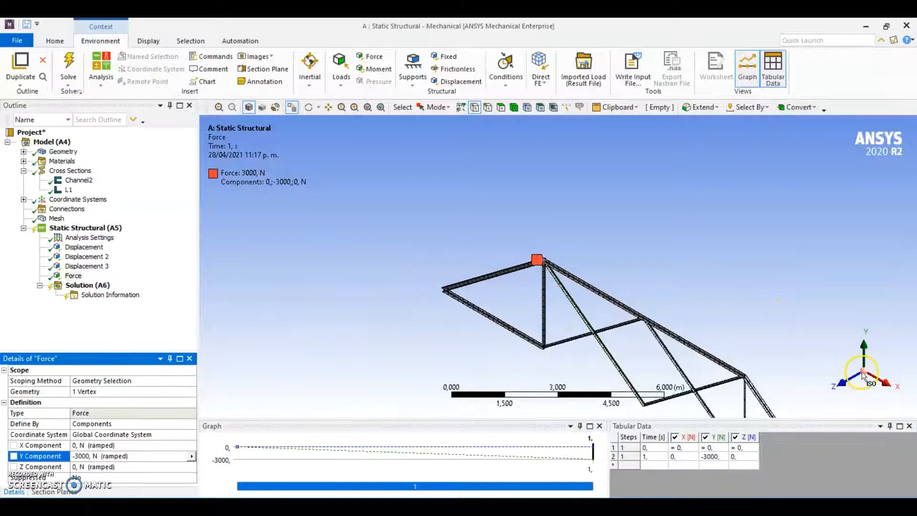
scroll(815, 348, down, 2)
click(840, 380)
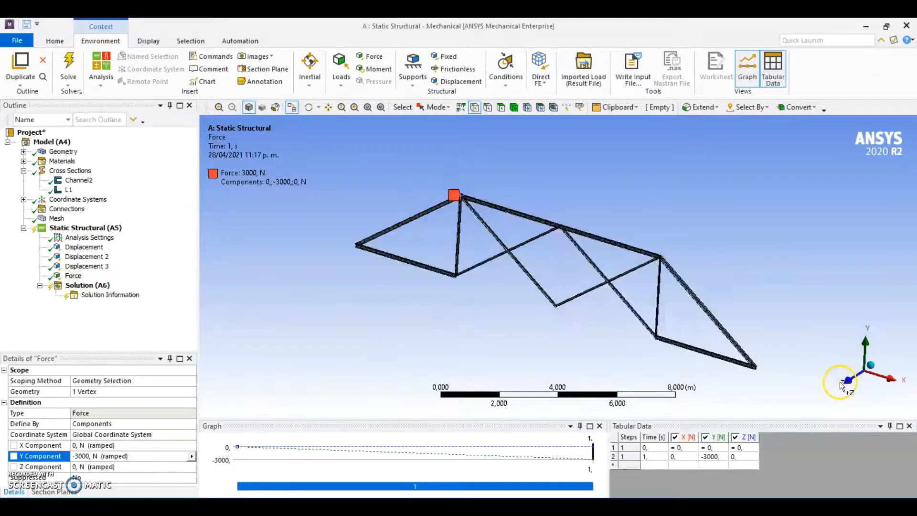
click(102, 229)
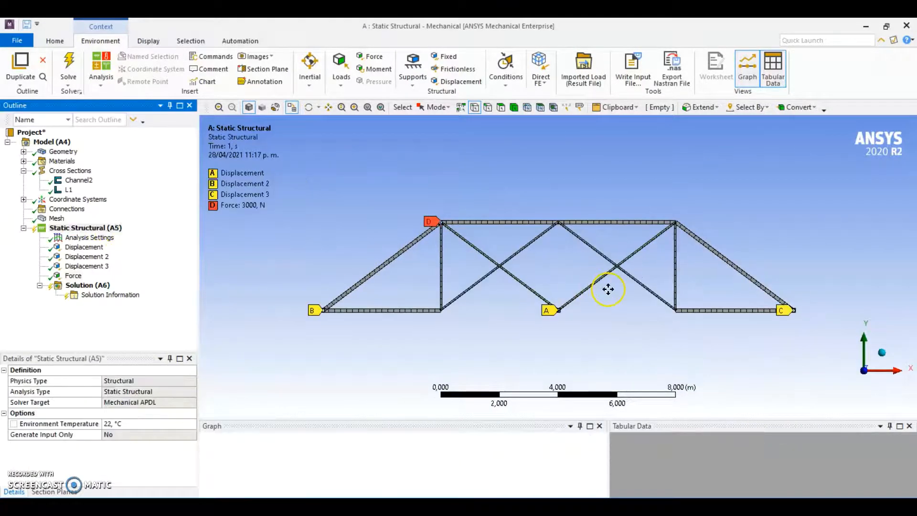
Step: Add a displacement support scoped to all the truss vertices, with a Z component of 0 m and X and Y free
ctrl+middle_drag(608, 290, 593, 283)
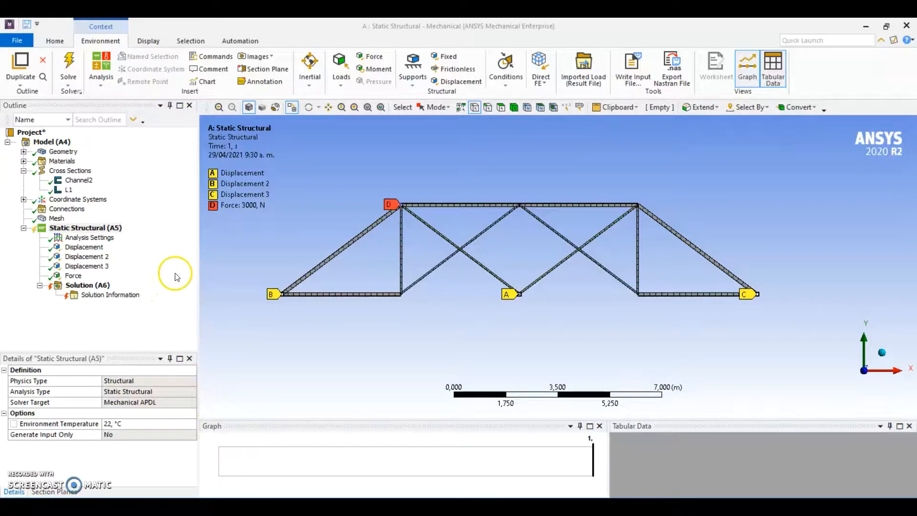
click(457, 82)
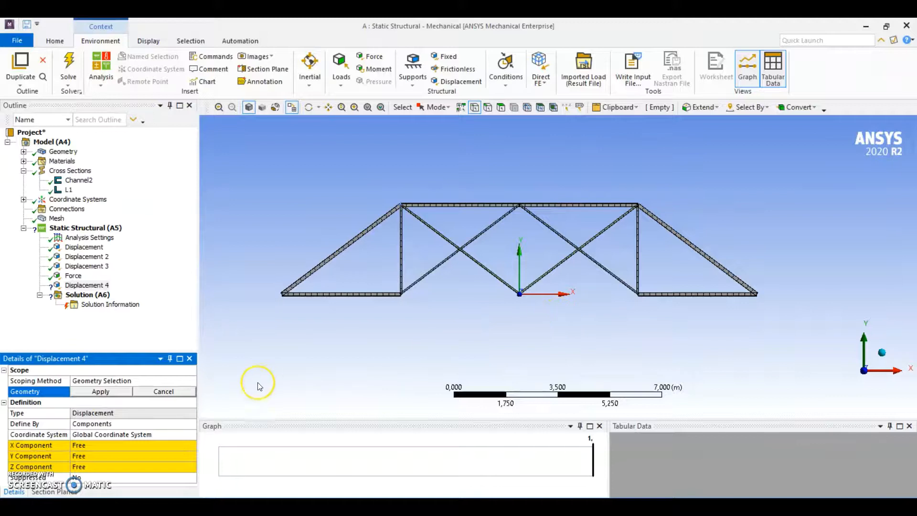
click(401, 205)
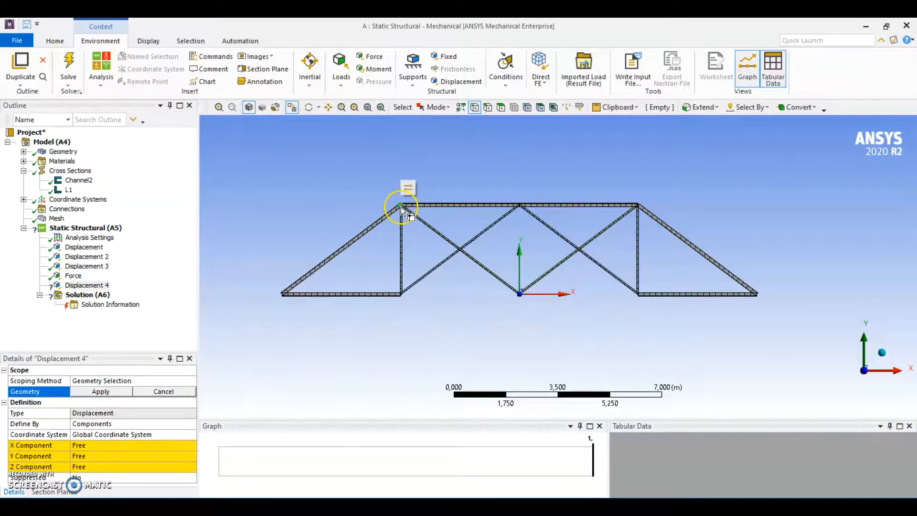
right_click(400, 207)
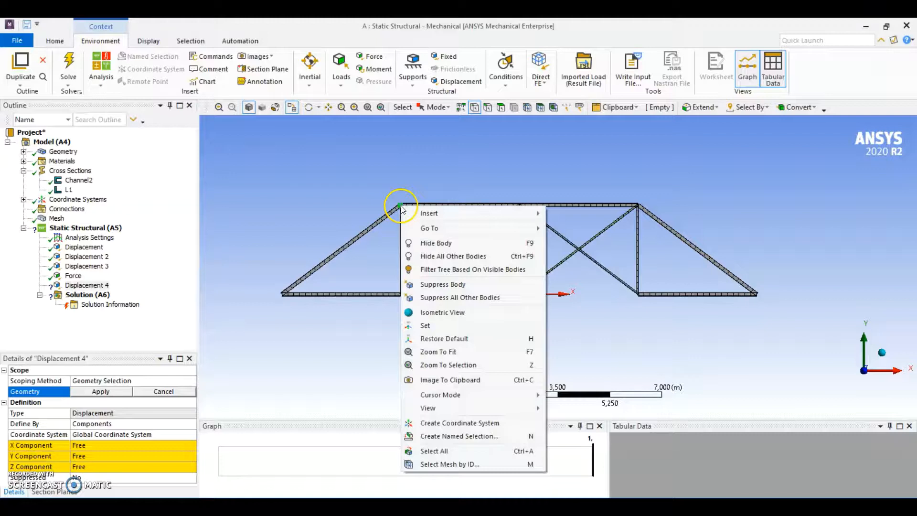
click(432, 451)
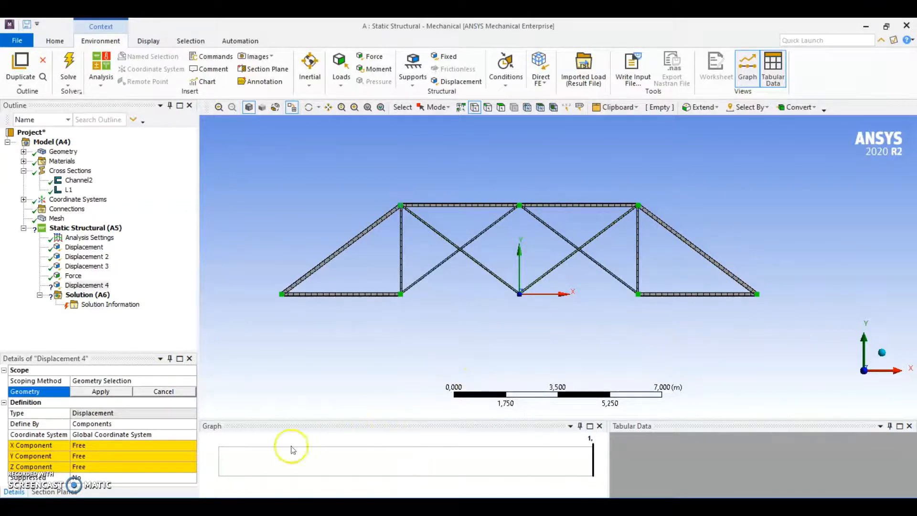
click(93, 466)
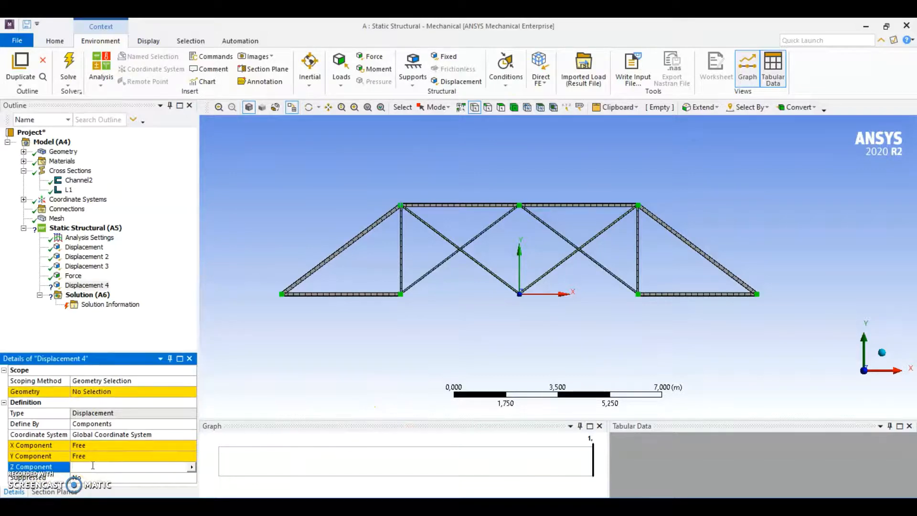
text(0)
click(101, 391)
click(101, 392)
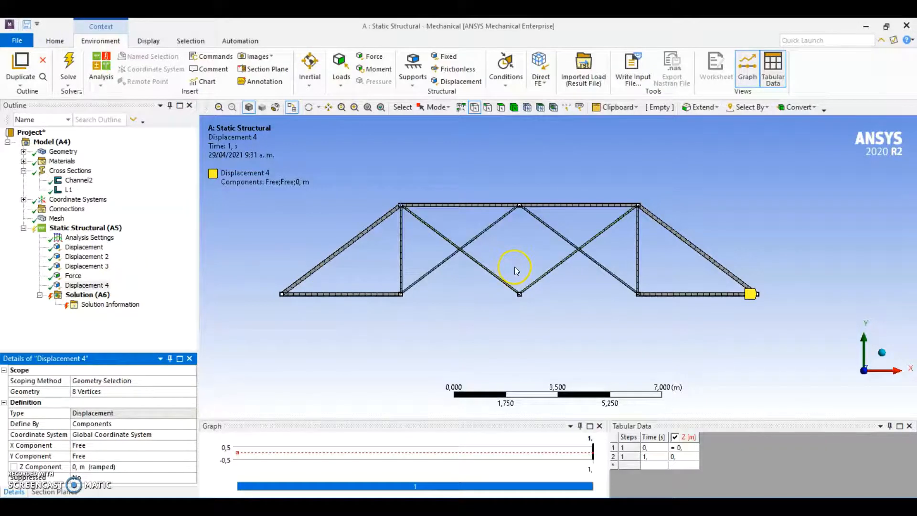
Step: Add a Total Deformation result and a Beam Tool to the solution
click(106, 296)
click(389, 72)
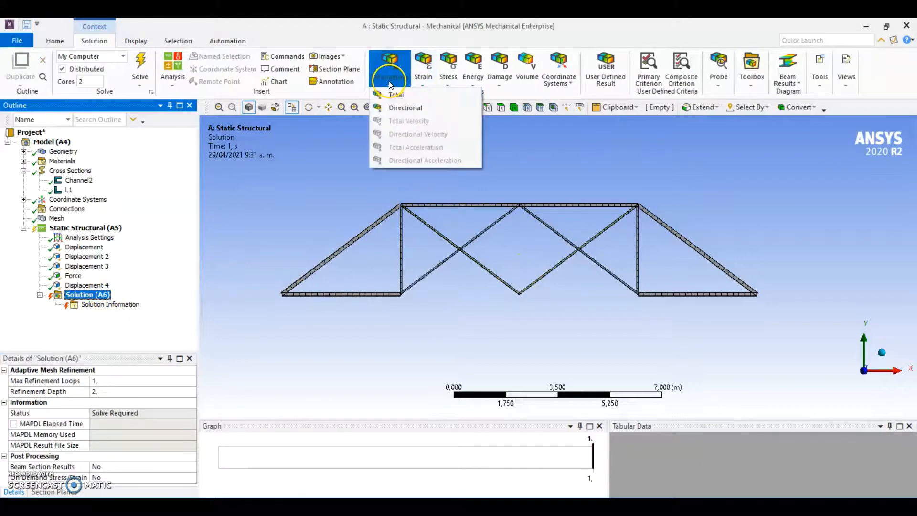
click(393, 95)
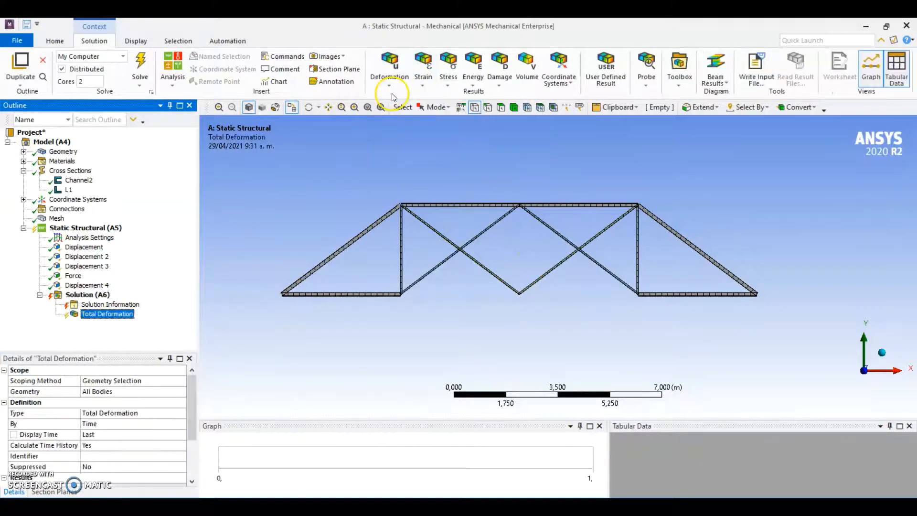
click(684, 85)
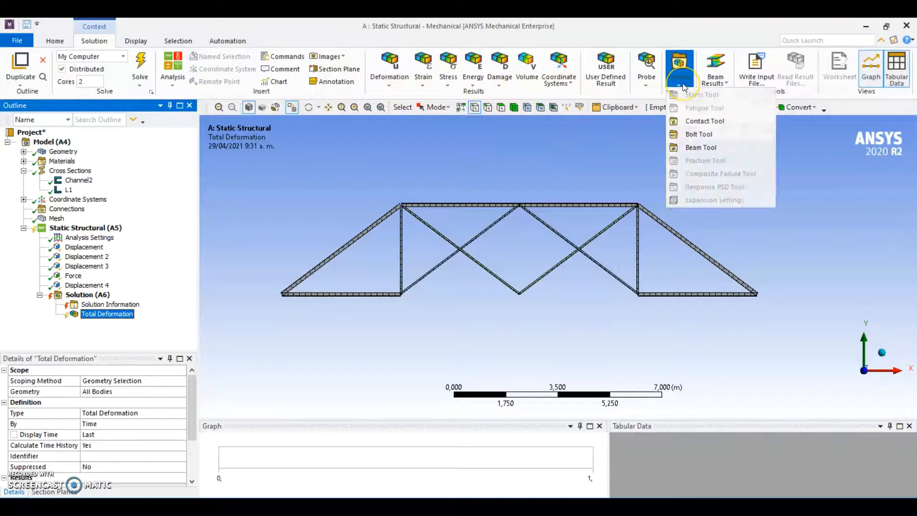
click(692, 148)
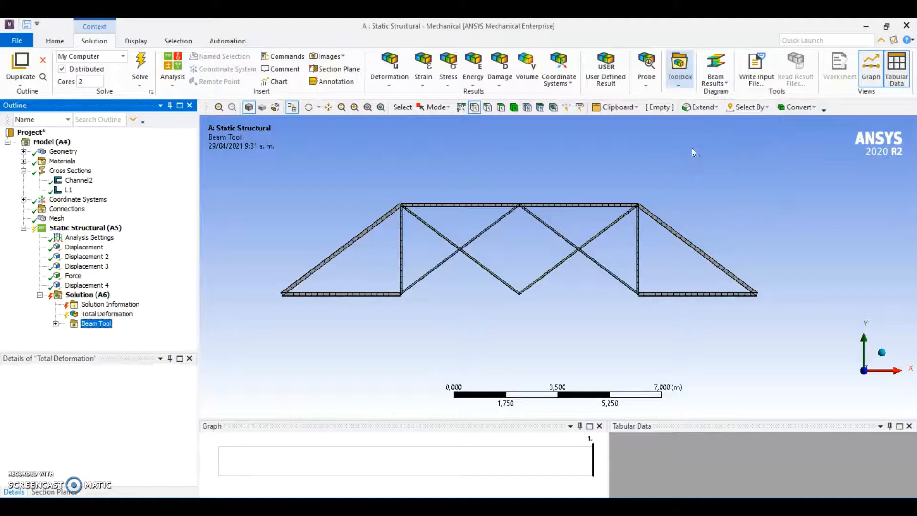
Step: Add a Maximum Bending Stress result to the Beam Tool and solve the analysis
click(55, 324)
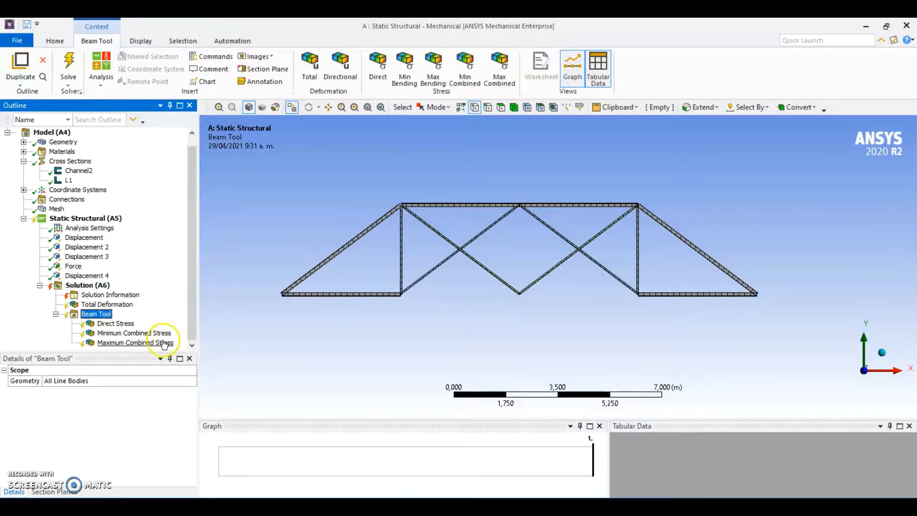
click(433, 65)
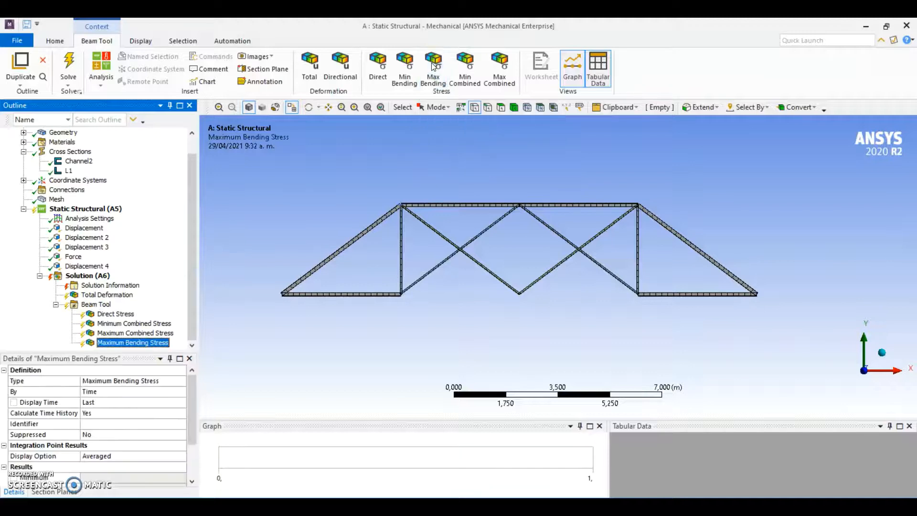
click(88, 275)
click(143, 65)
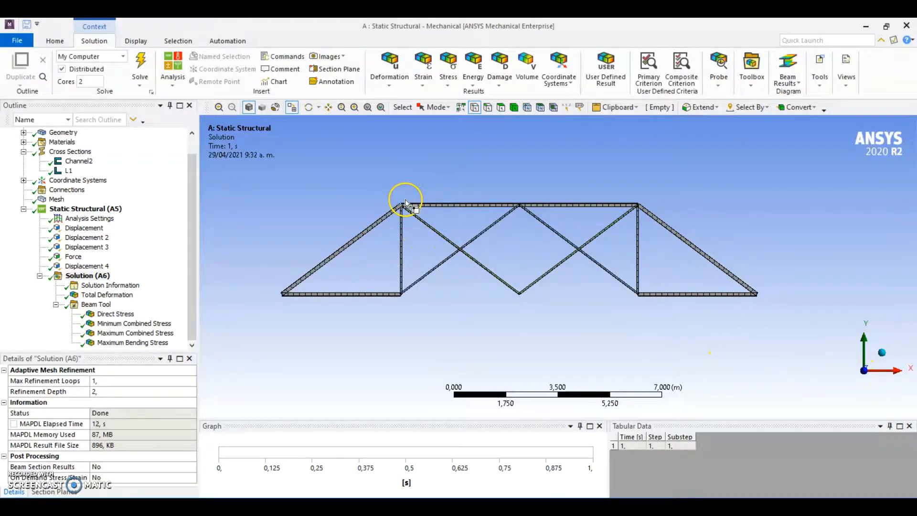
Step: Examine the truss's total deformation in side, isometric and front views, checking for out-of-plane bending
click(102, 285)
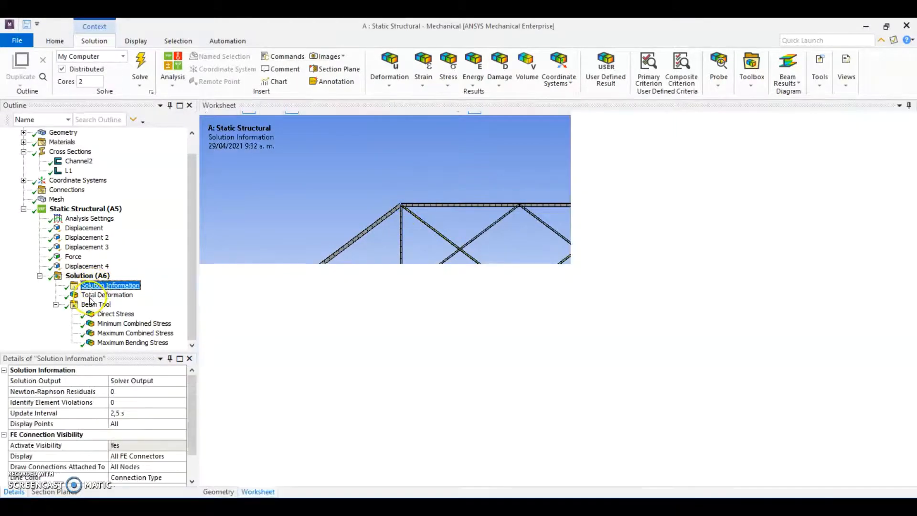
click(92, 296)
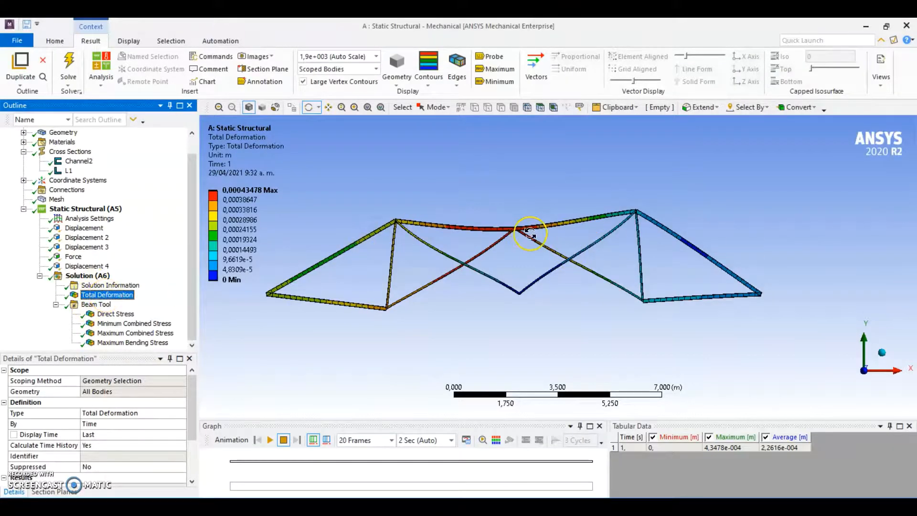
click(896, 371)
scroll(492, 262, up, 6)
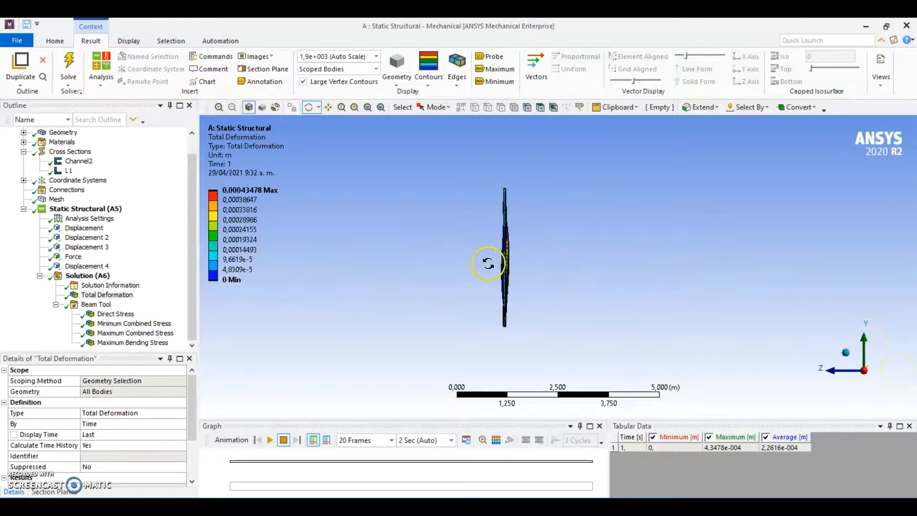
ctrl+middle_drag(483, 263, 529, 261)
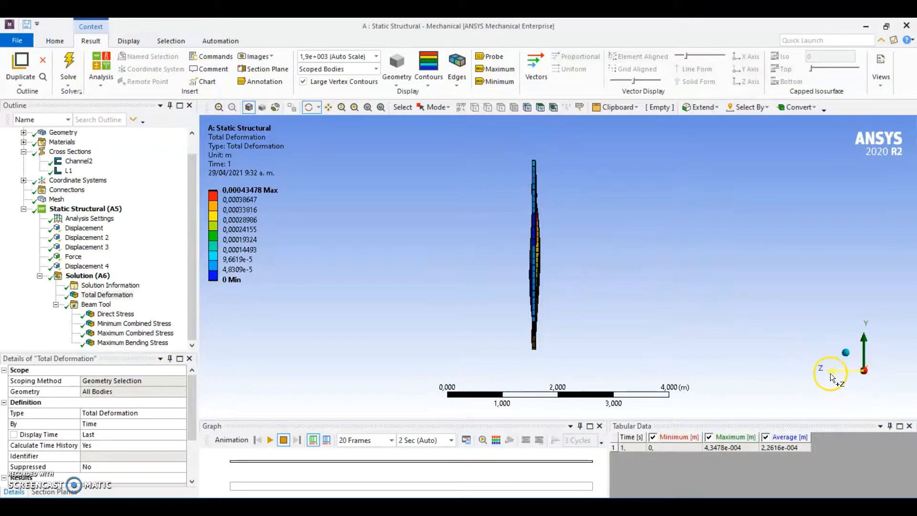
scroll(523, 205, up, 5)
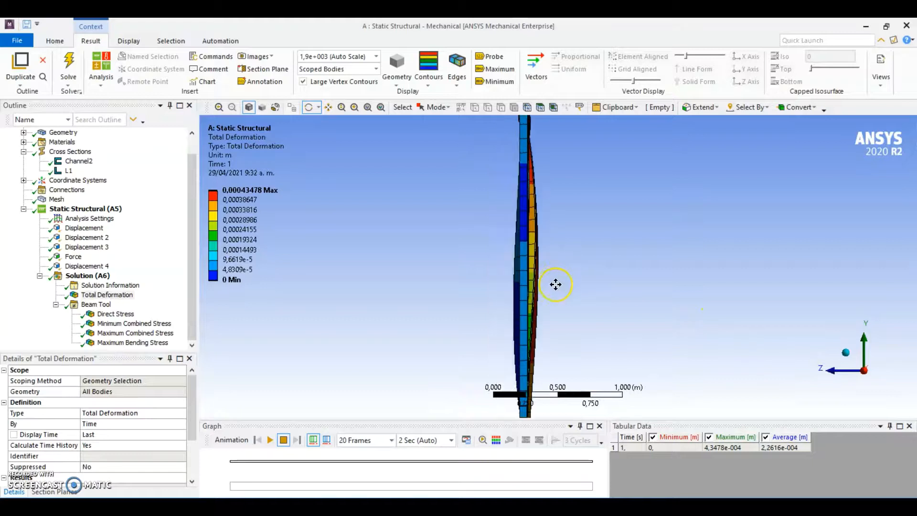
scroll(556, 284, up, 1)
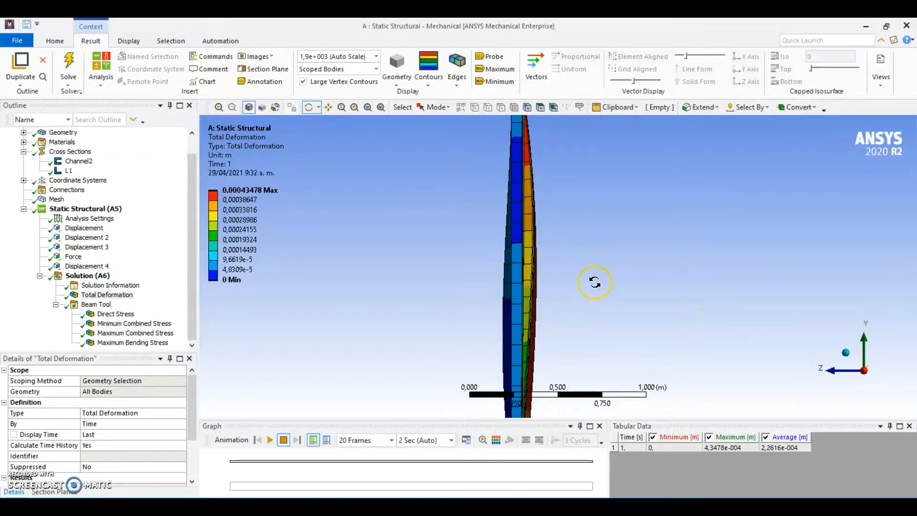
drag(580, 280, 607, 301)
click(867, 372)
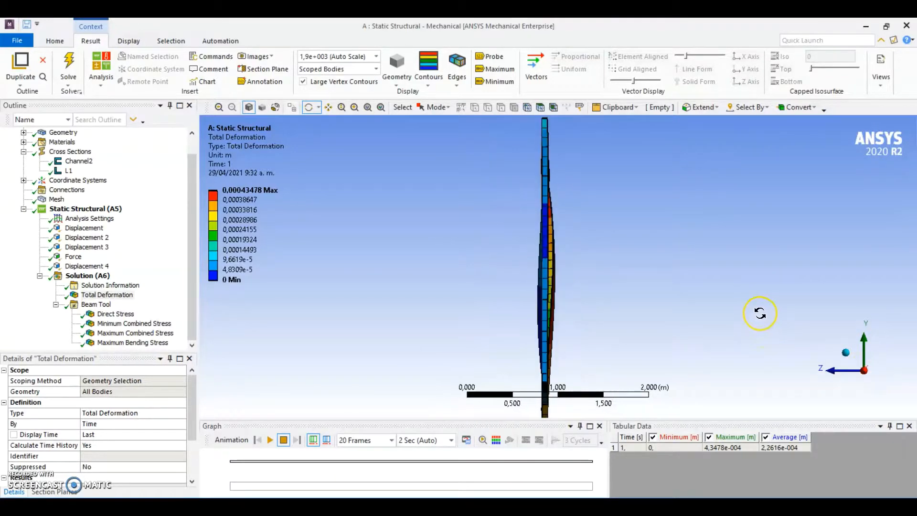
click(845, 352)
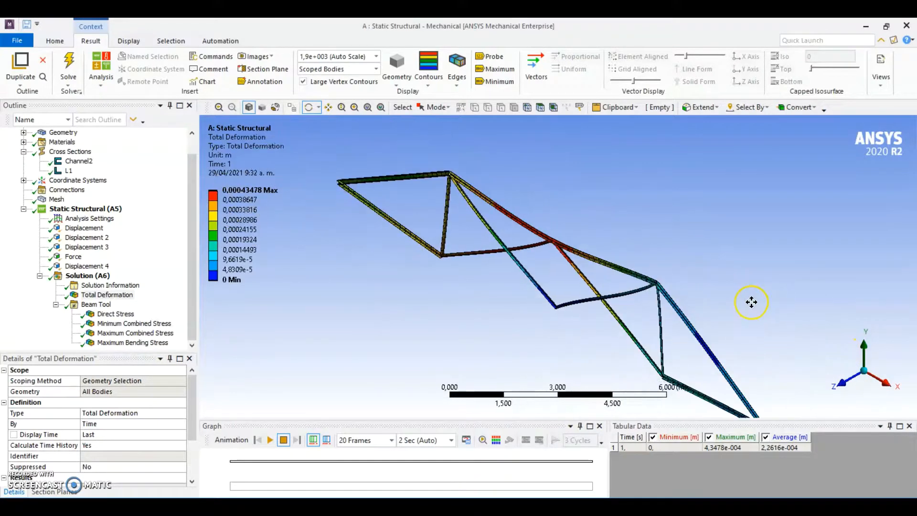
click(843, 389)
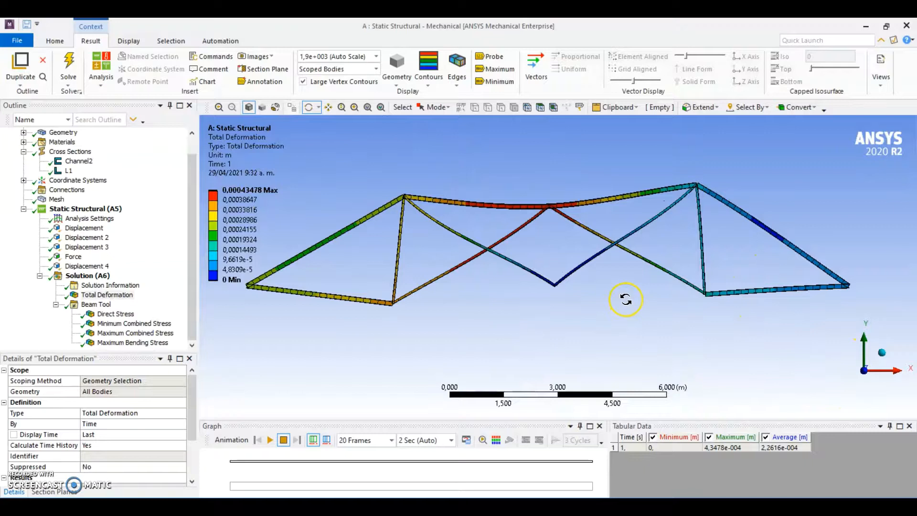
Step: Review the Direct Stress, Minimum Combined Stress and Maximum Combined Stress results of the Beam Tool
click(125, 316)
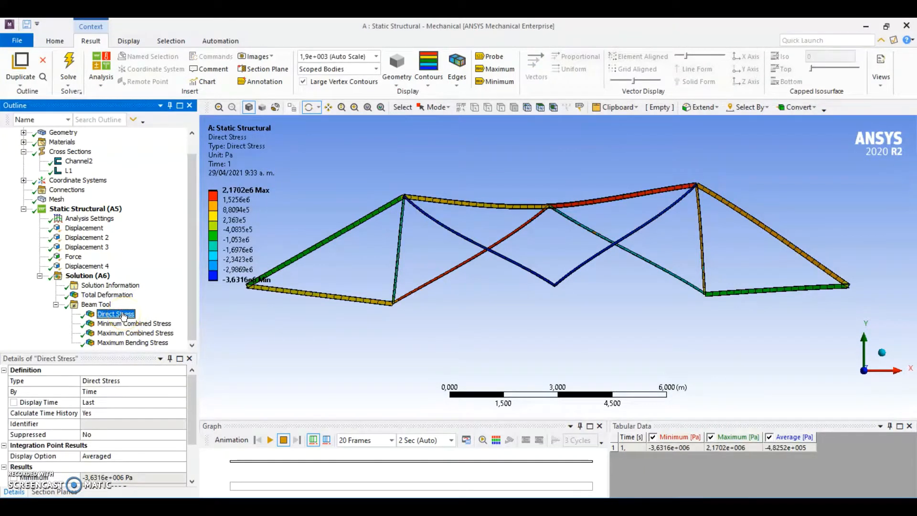
click(127, 325)
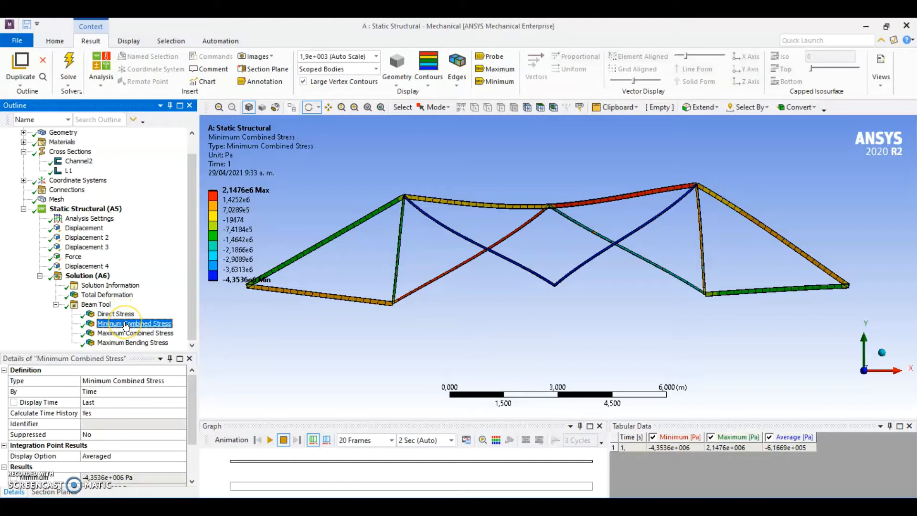
click(136, 335)
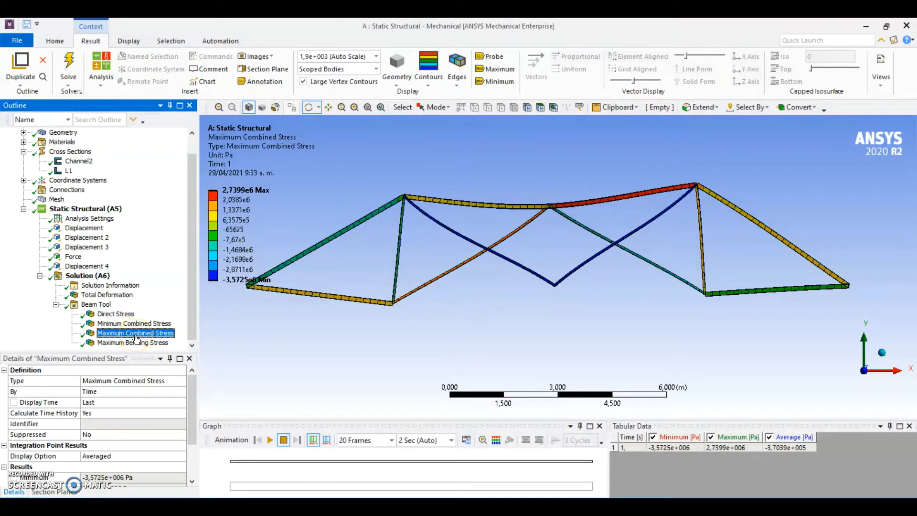
Step: Examine the Maximum Bending Stress distribution close up at the middle of the top chord and over the whole truss
click(137, 345)
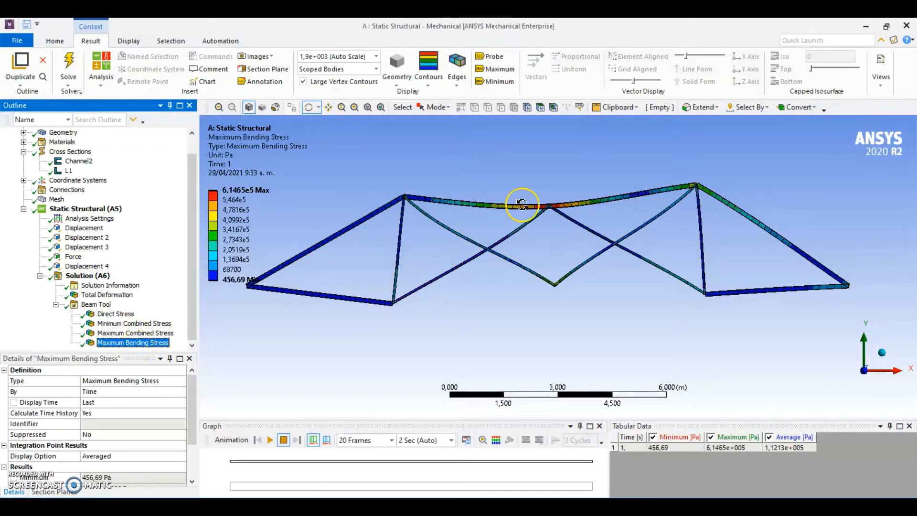
scroll(523, 204, up, 5)
ctrl+middle_drag(523, 203, 559, 325)
scroll(574, 260, up, 3)
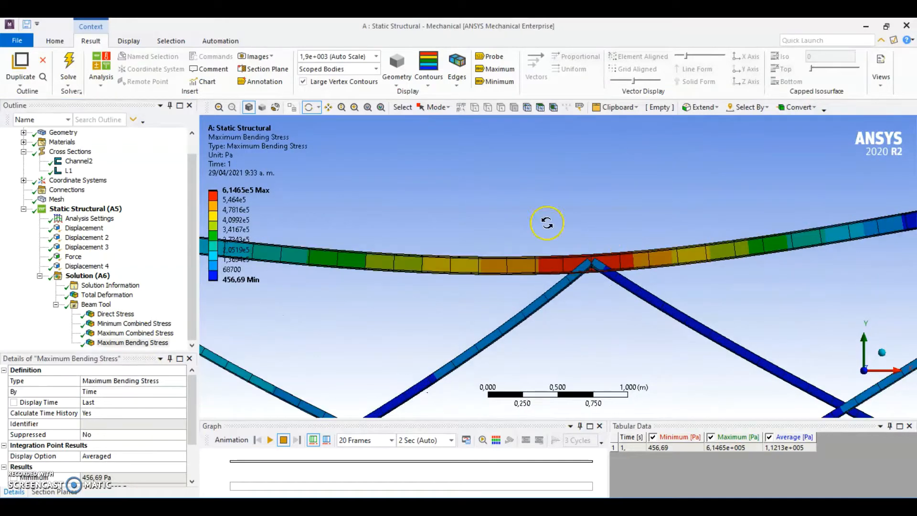
scroll(537, 306, down, 5)
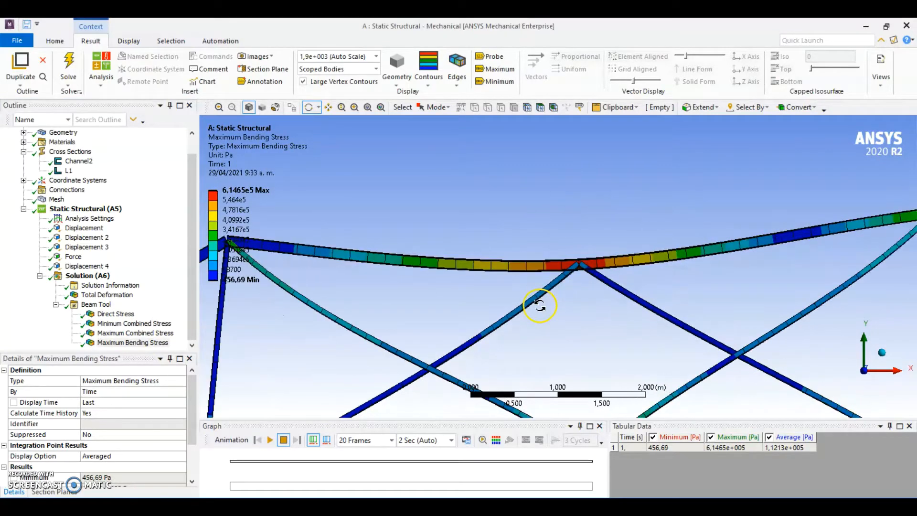
scroll(544, 282, down, 2)
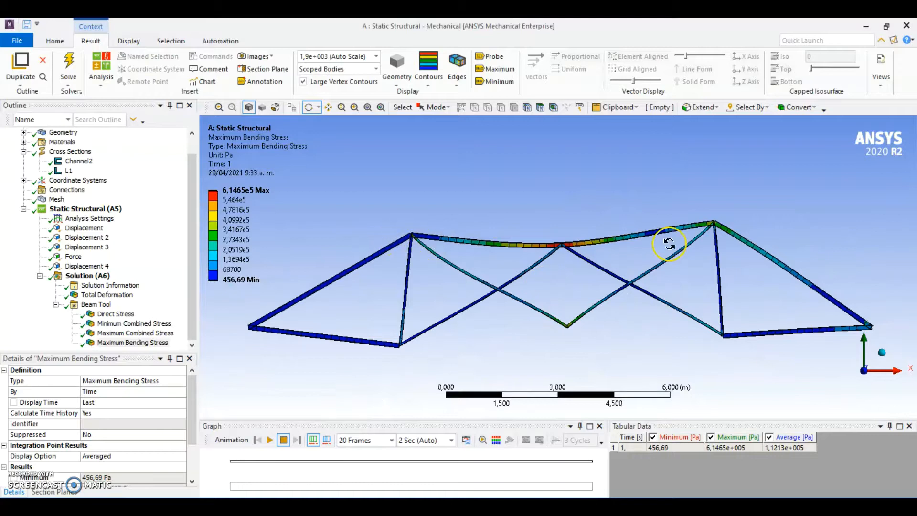
click(861, 371)
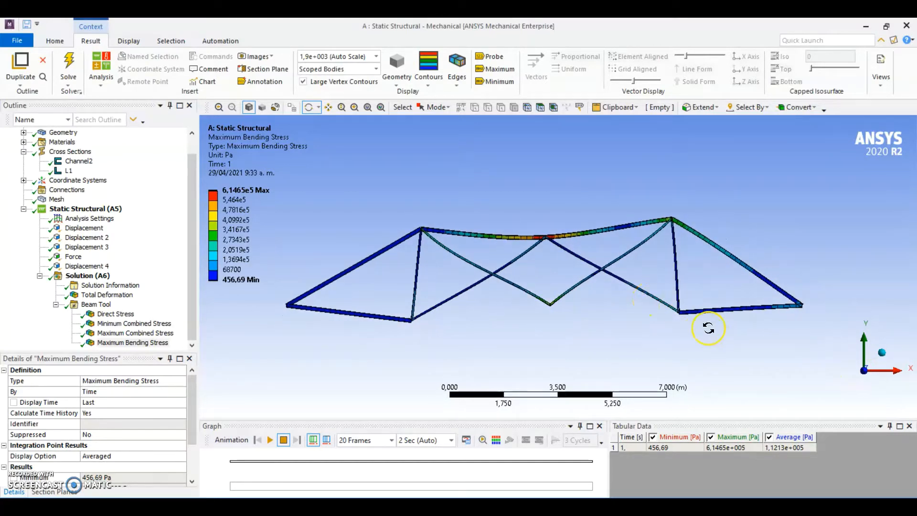
ctrl+middle_drag(708, 328, 657, 328)
middle_drag(809, 281, 778, 342)
click(865, 367)
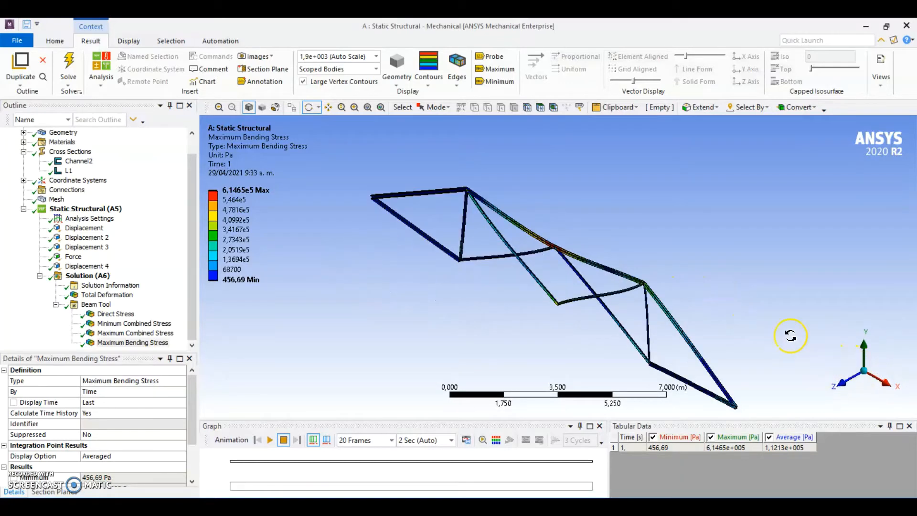